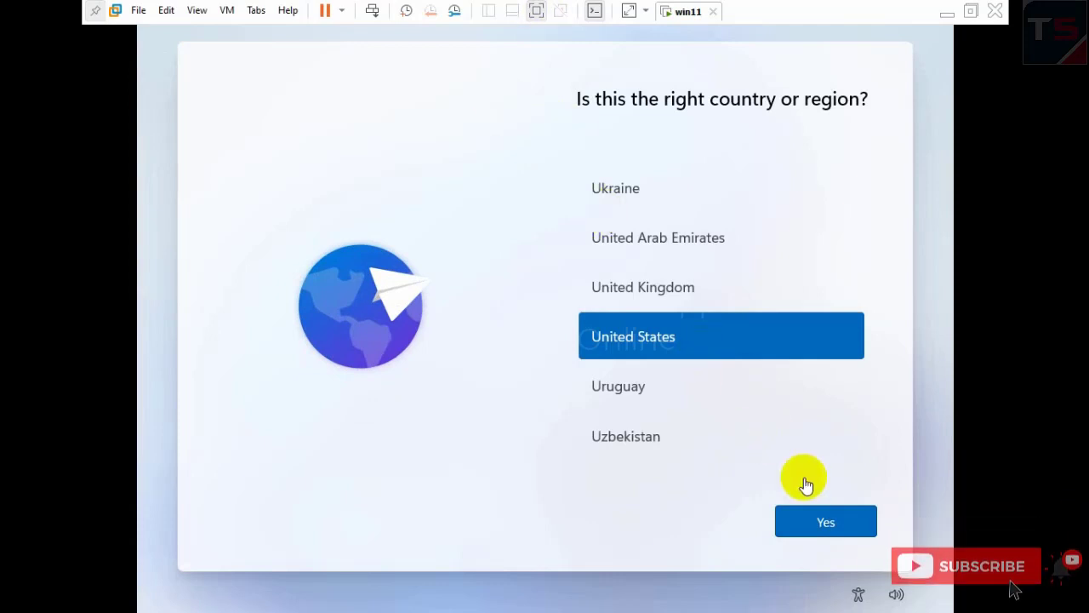
- Scroll up the country list in the guest, pick Bangladesh, and confirm it with Yes
click(821, 519)
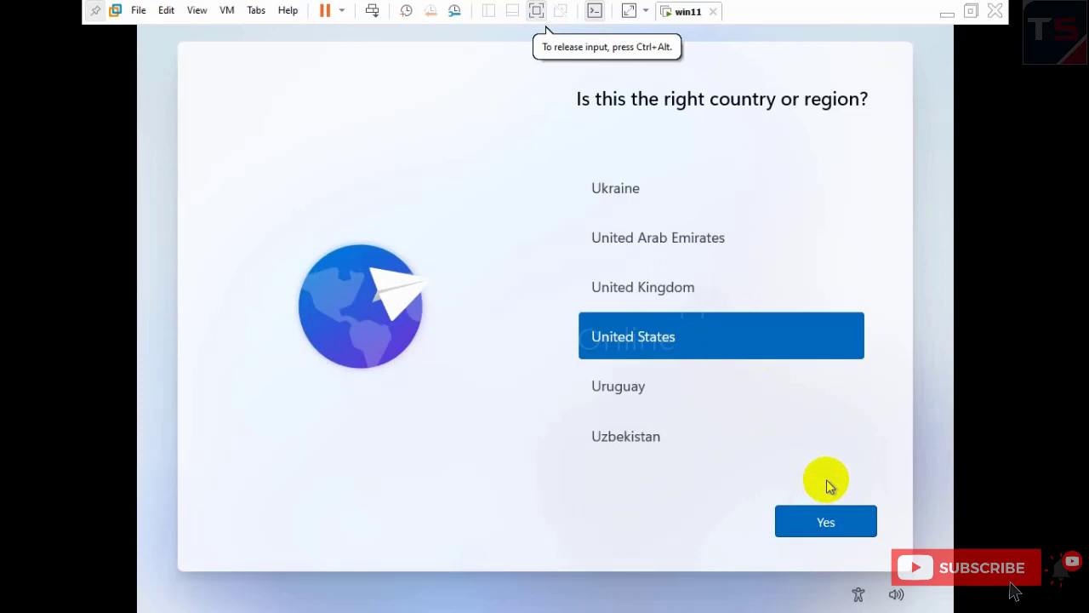
scroll(724, 286, up, 5)
scroll(724, 287, up, 12)
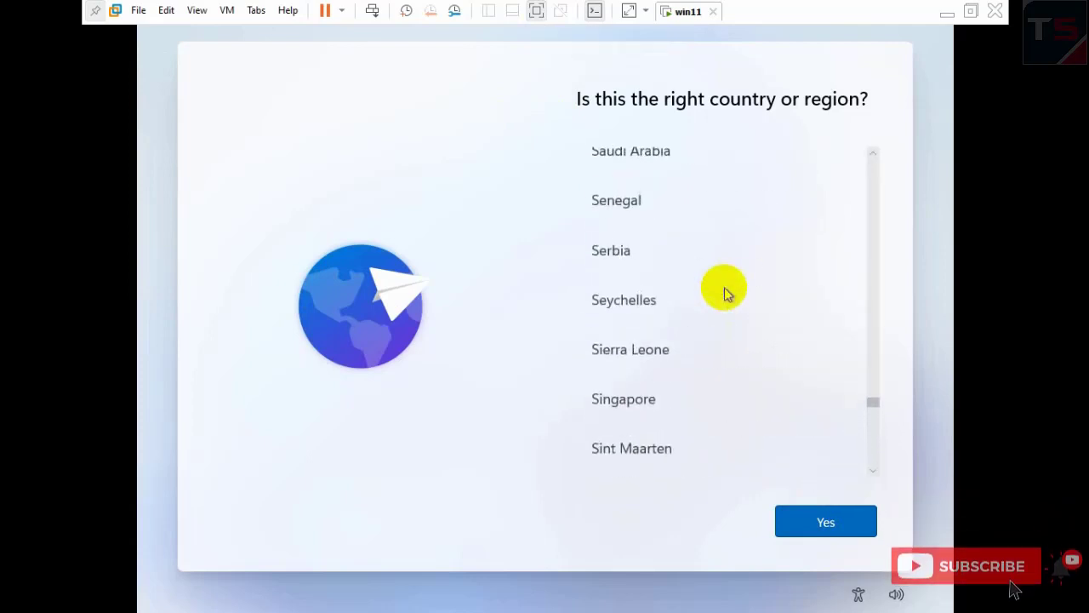
scroll(870, 397, up, 8)
drag(869, 285, 873, 243)
scroll(873, 243, up, 5)
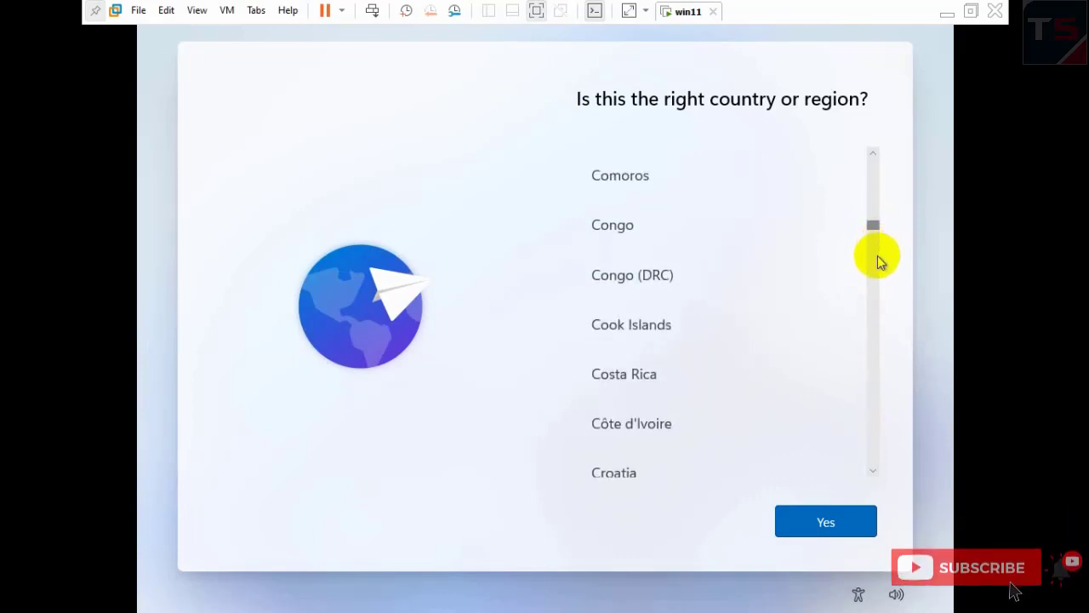
drag(877, 237, 873, 251)
scroll(873, 243, up, 5)
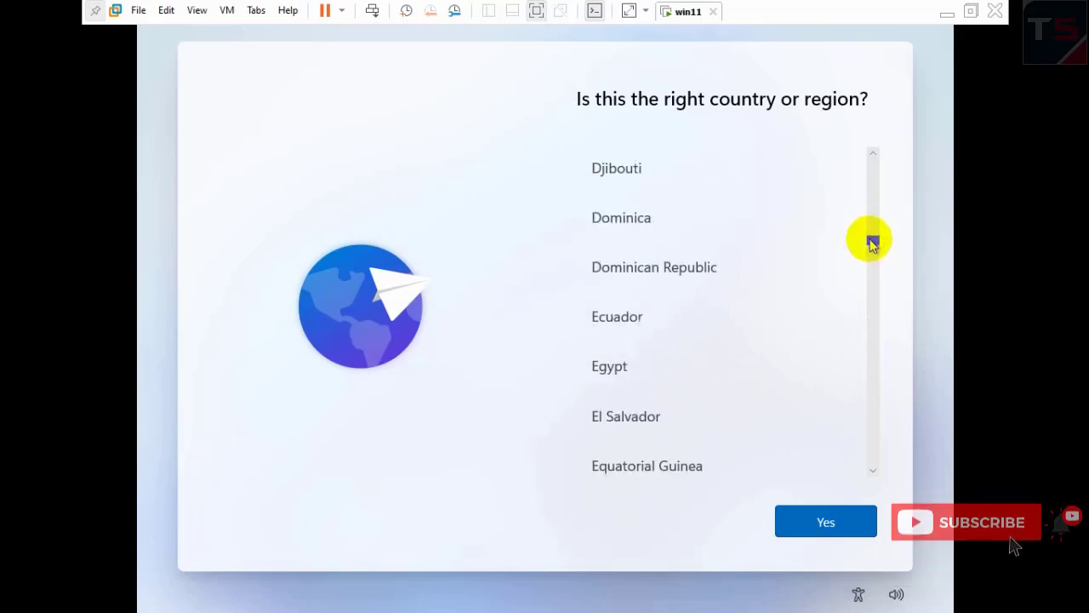
scroll(873, 230, up, 6)
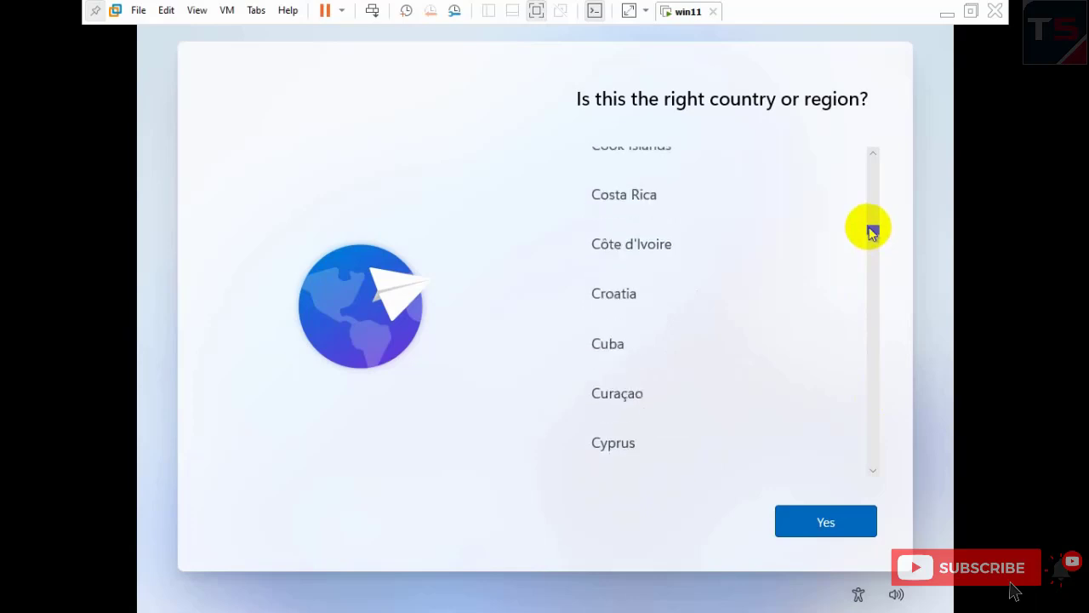
scroll(872, 217, up, 5)
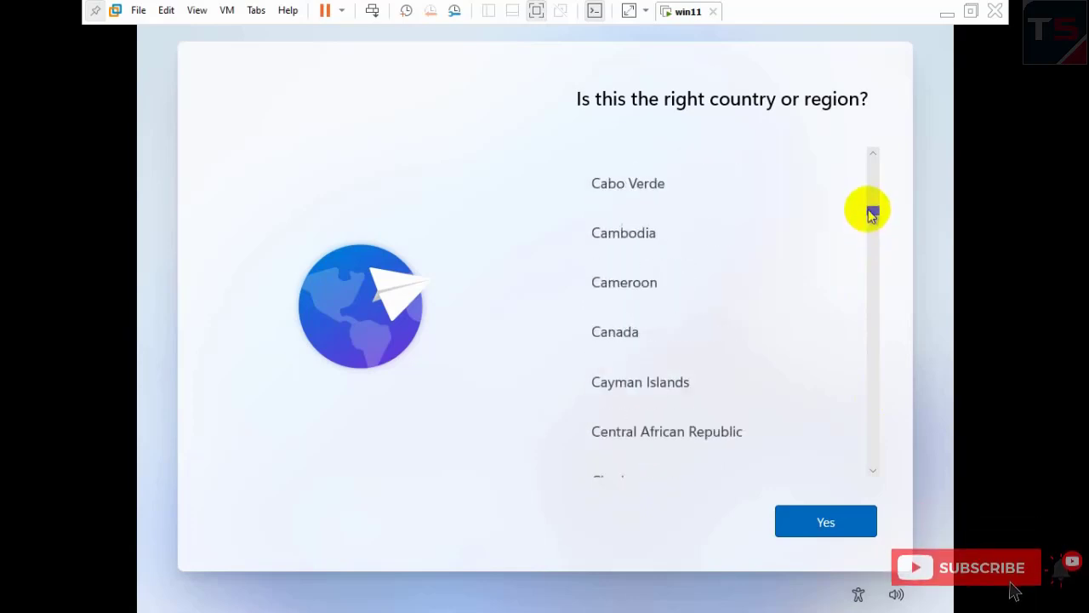
scroll(873, 209, up, 5)
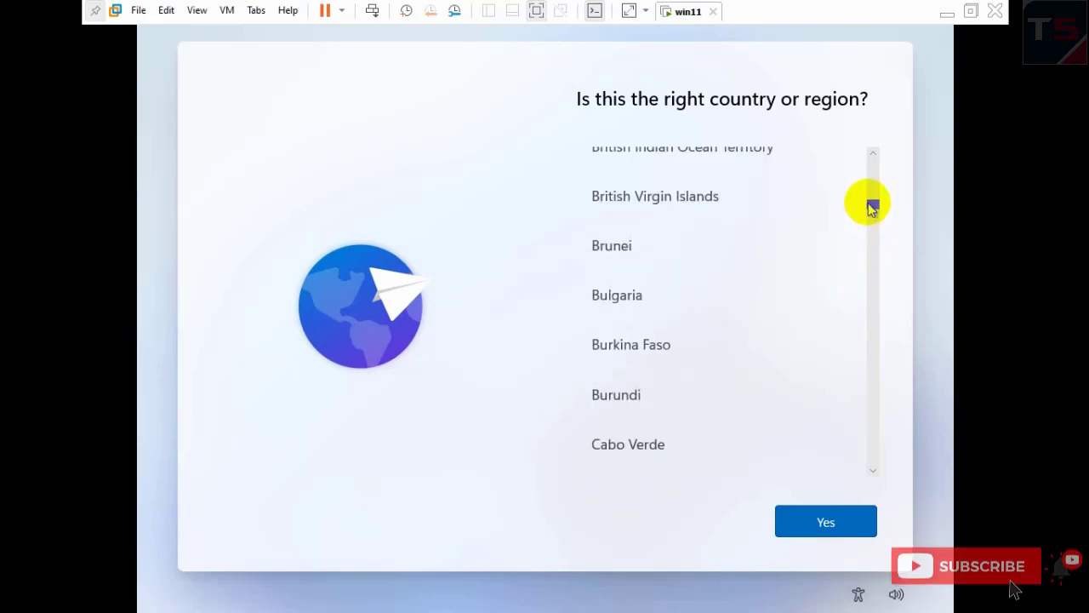
scroll(872, 200, up, 6)
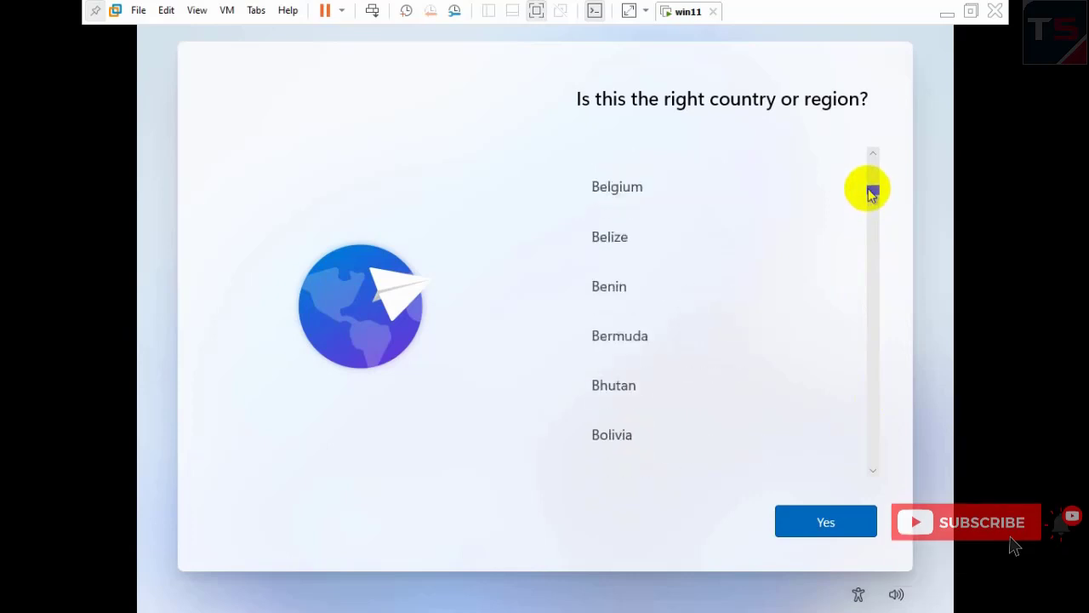
click(689, 269)
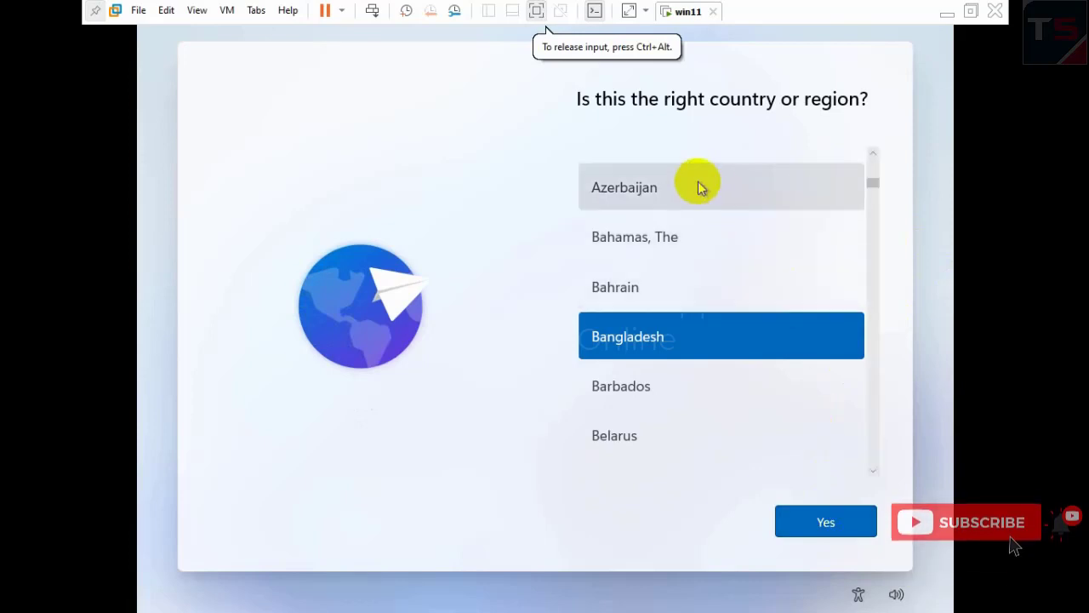
click(842, 527)
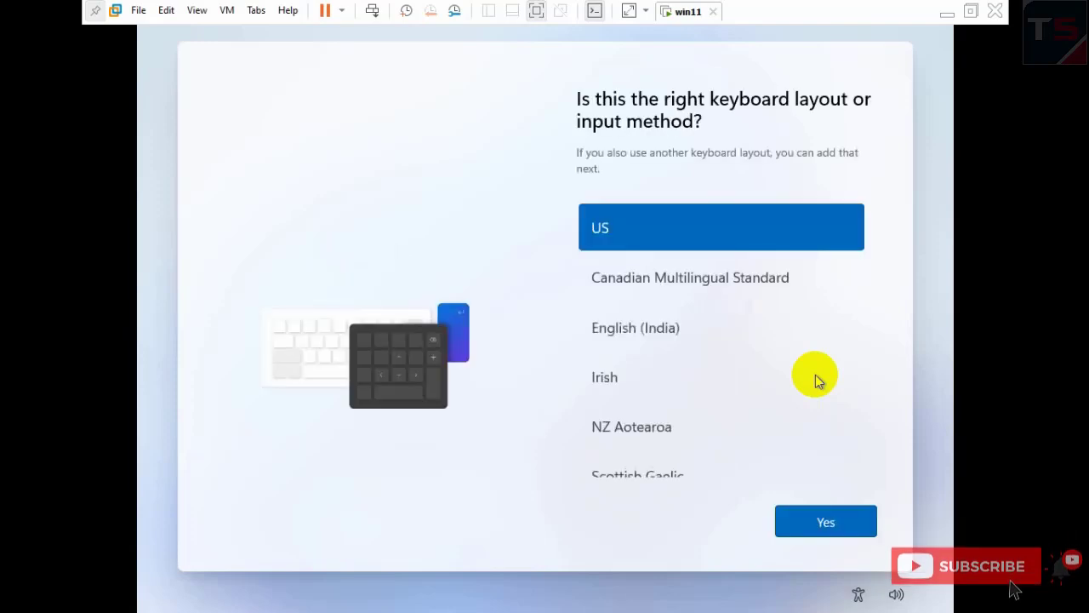
- Accept the US keyboard layout and skip adding a second layout
click(812, 520)
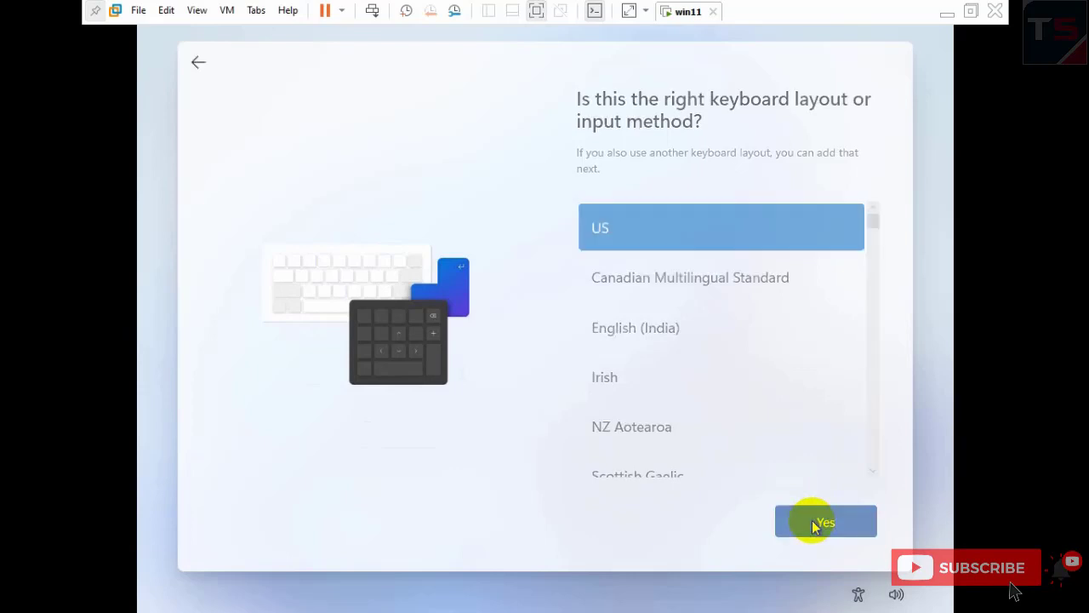
click(811, 526)
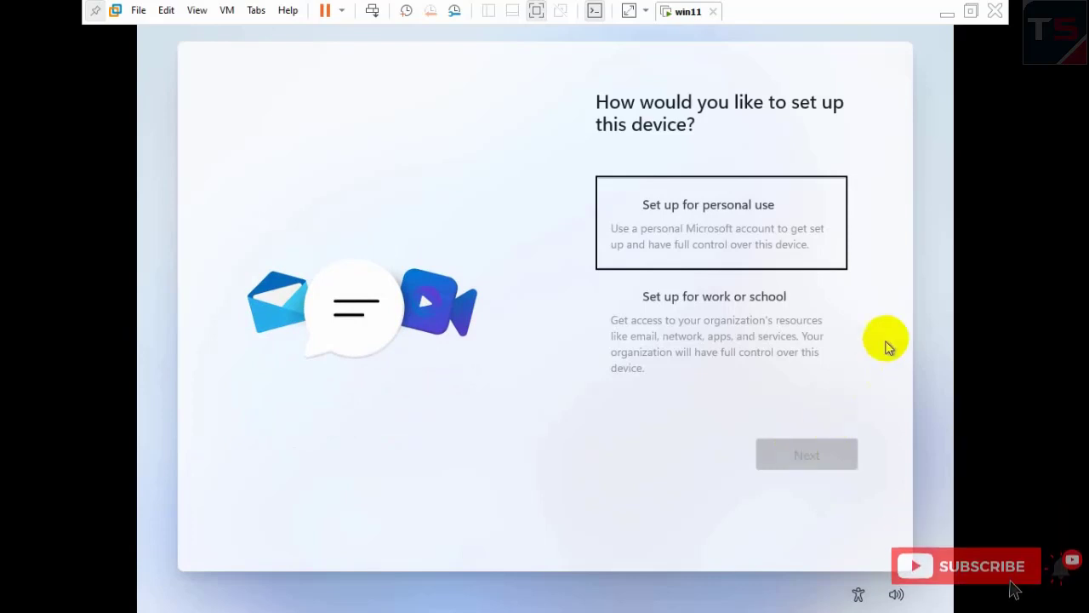
- Choose 'Set up for personal use' and continue with Next
click(776, 223)
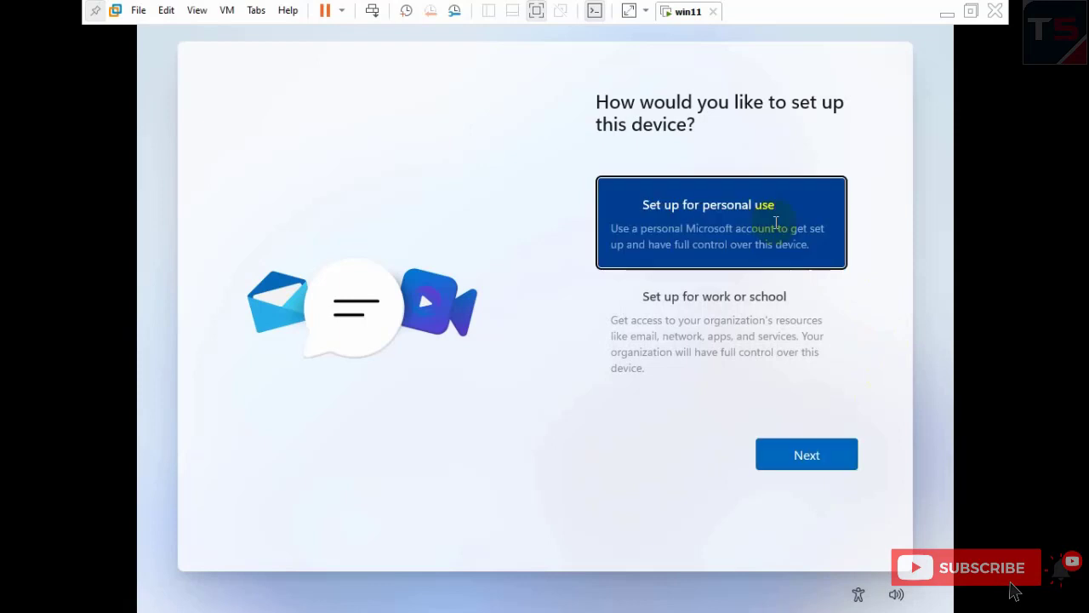
click(817, 457)
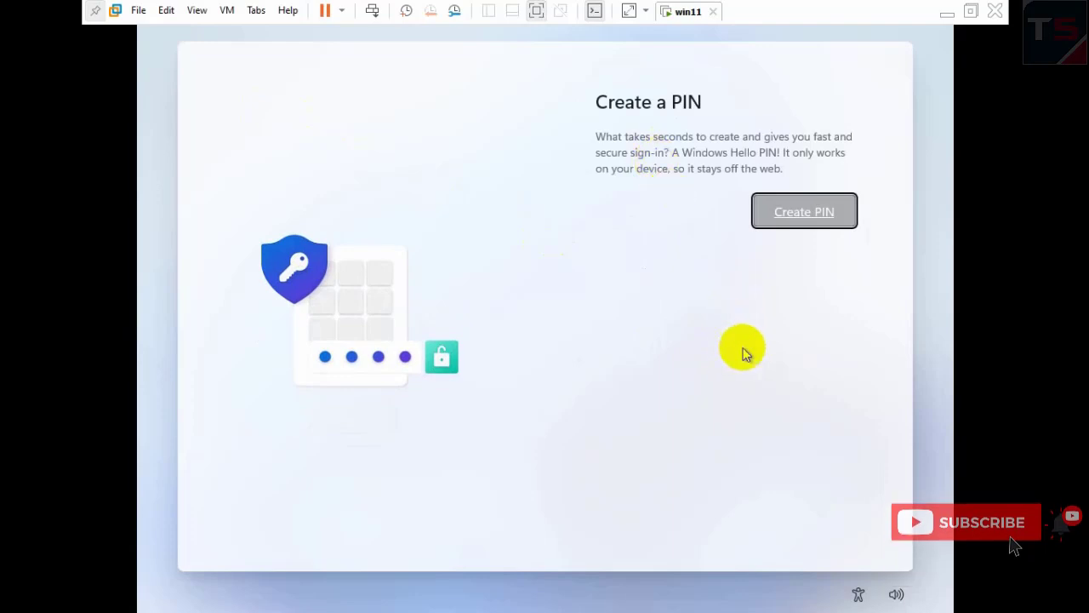
- Create a Windows Hello PIN, entering it in New PIN and Confirm PIN, and save it
click(809, 221)
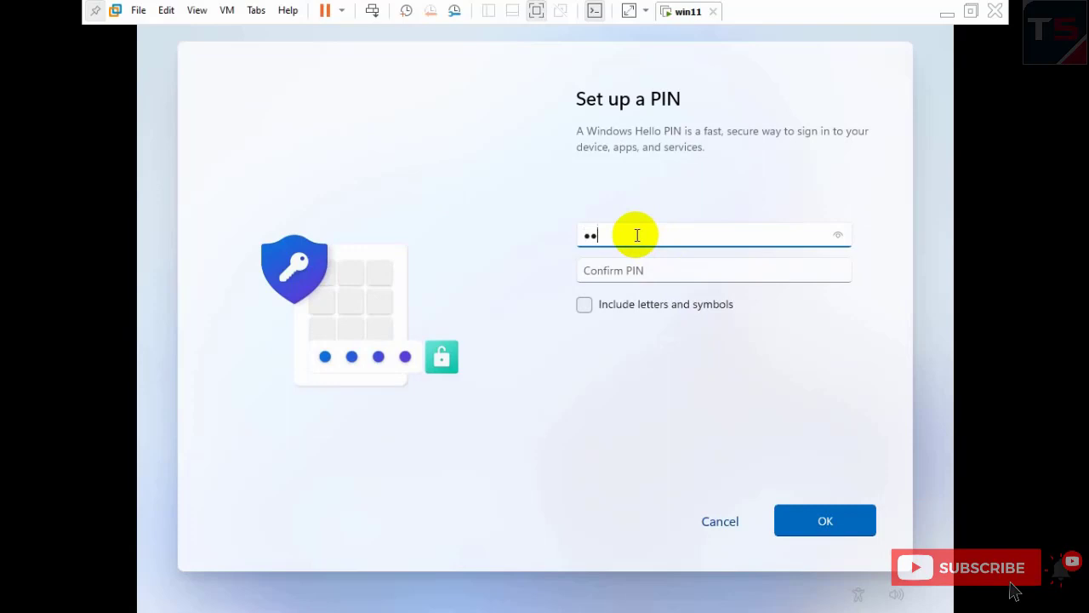
text(34)
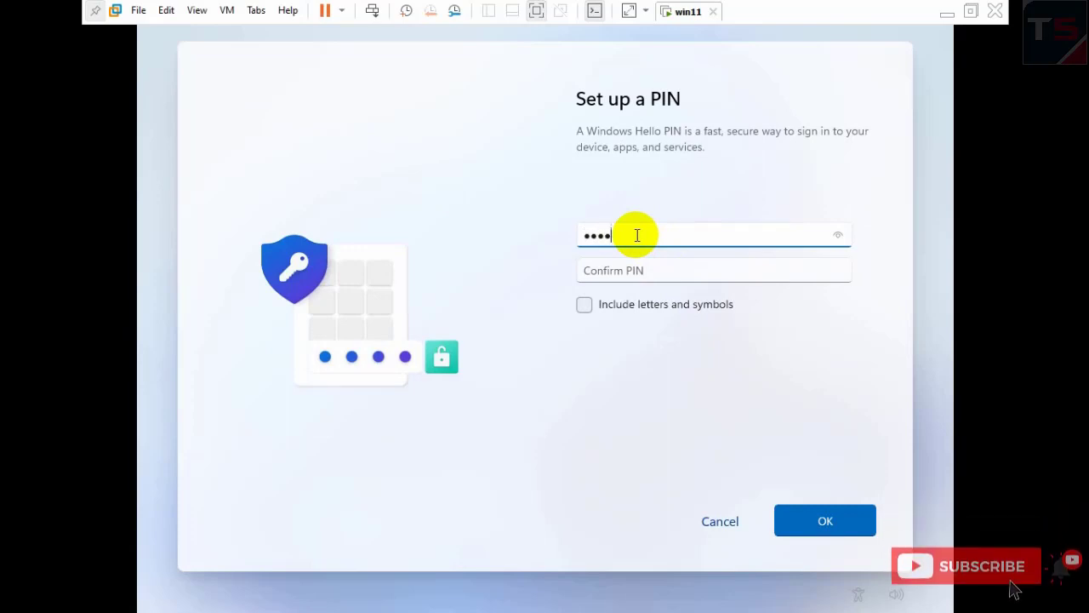
key(BackSpace)
text(12)
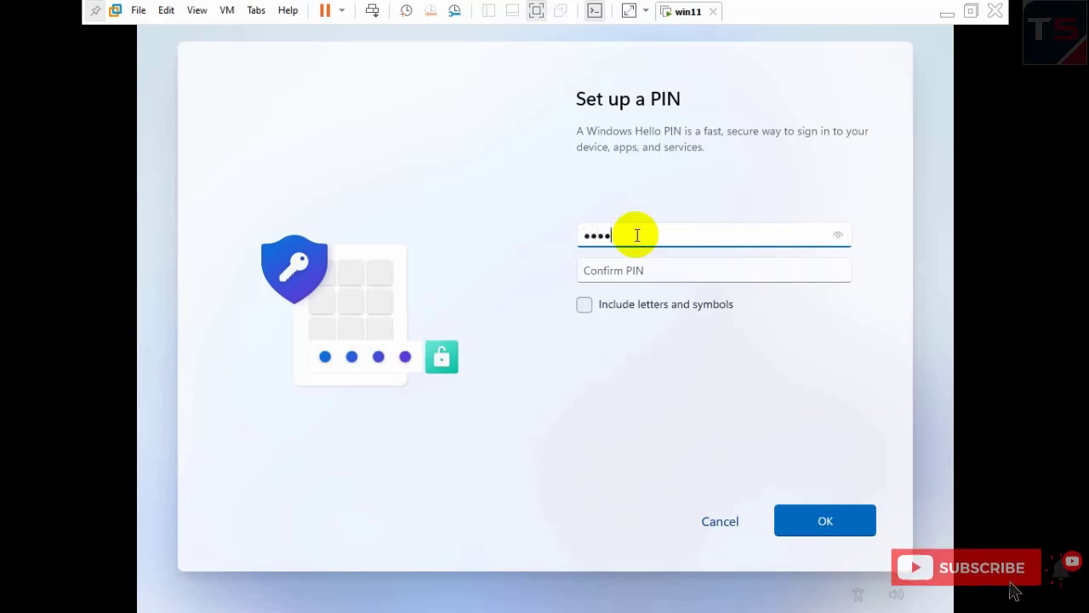
text(34)
click(633, 269)
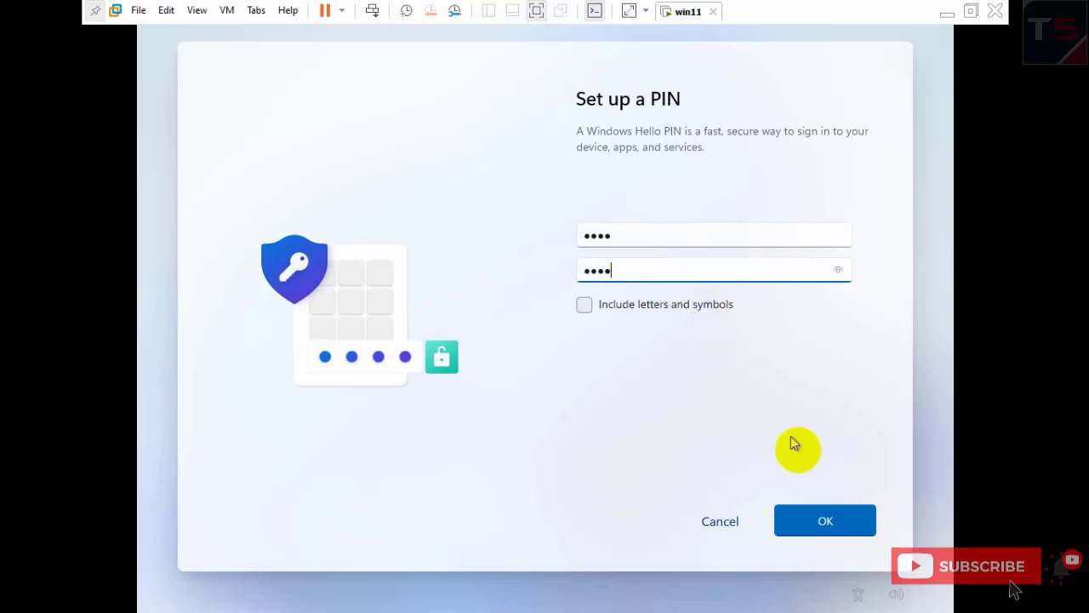
click(822, 521)
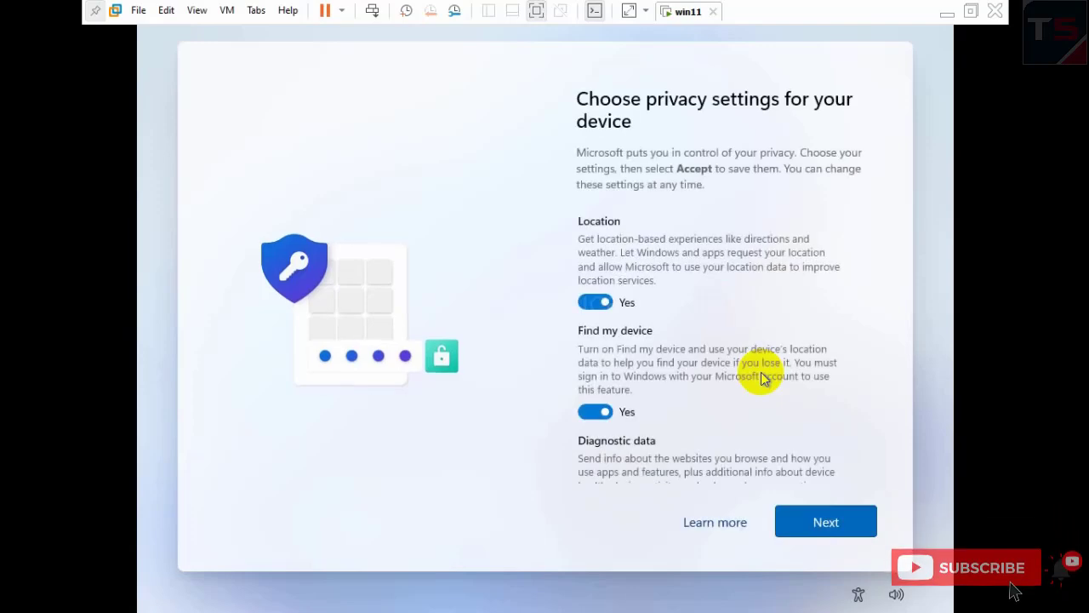
- Switch Location, Inking & typing, Tailored experiences and Advertising ID to No, then Accept
click(598, 304)
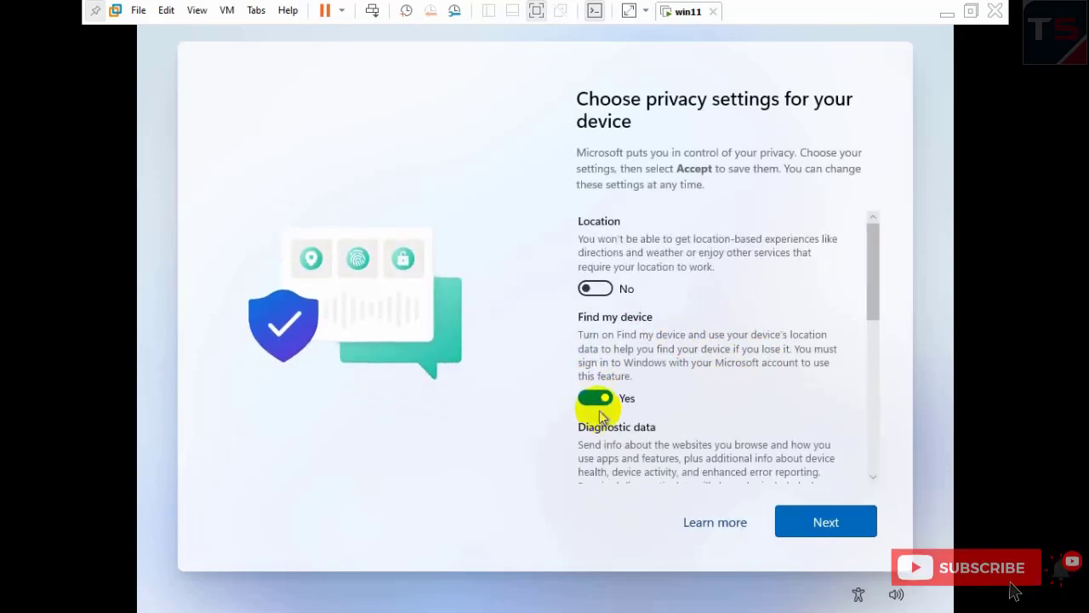
scroll(593, 396, down, 3)
click(599, 346)
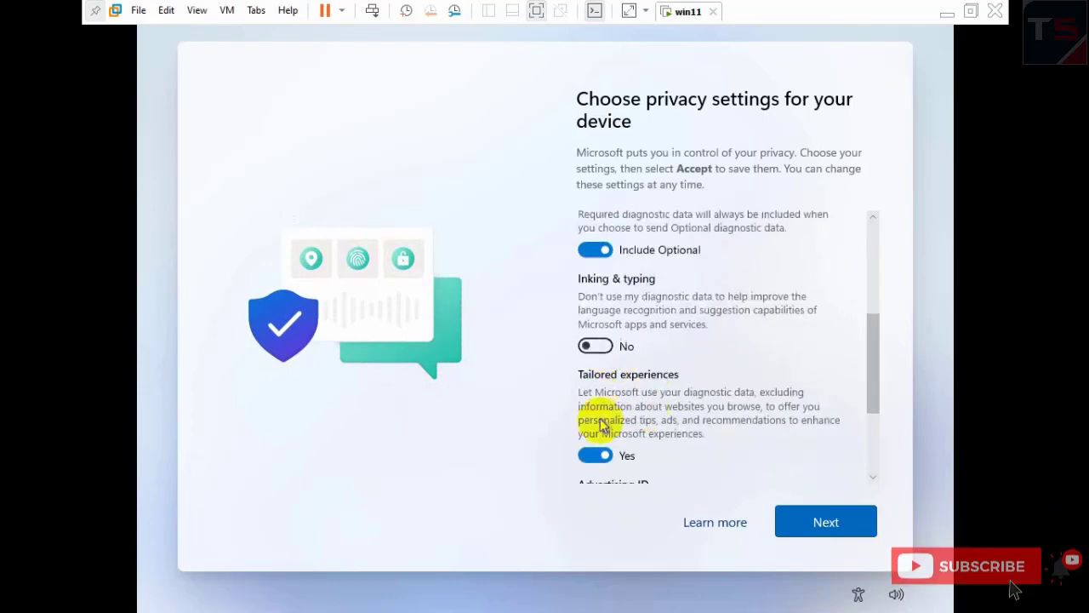
click(595, 455)
scroll(596, 408, down, 3)
click(598, 397)
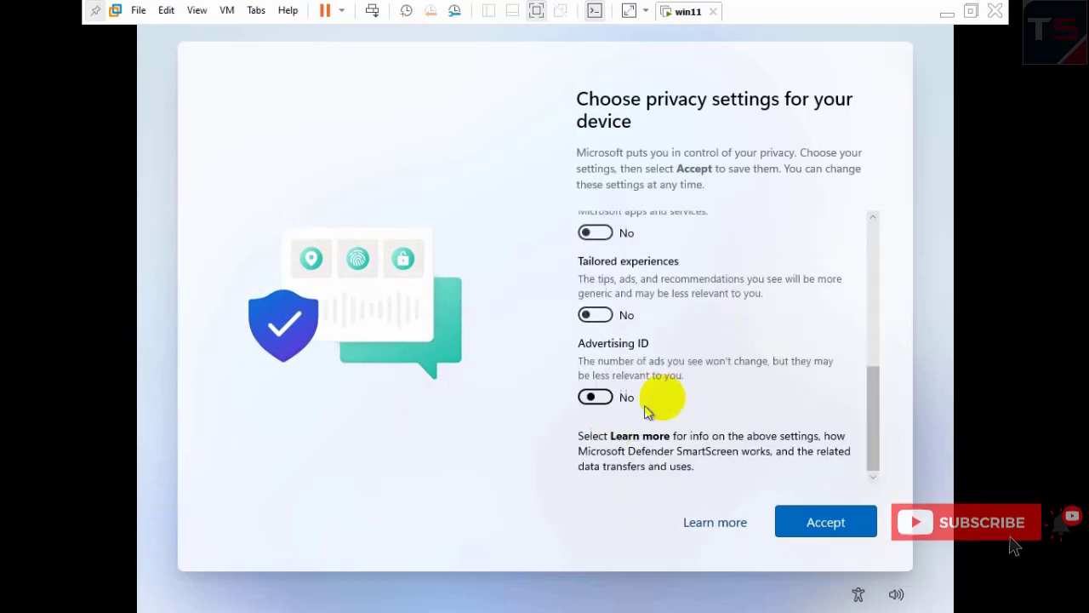
click(826, 522)
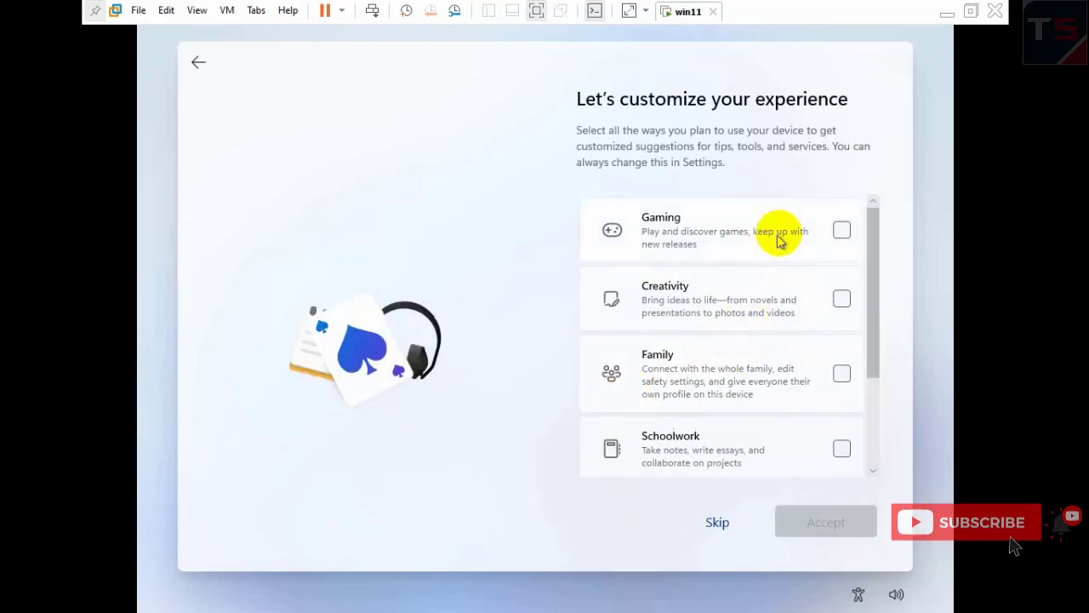
- Tick Gaming, Family, Schoolwork and Entertainment as intended uses and finish the customize page
click(840, 231)
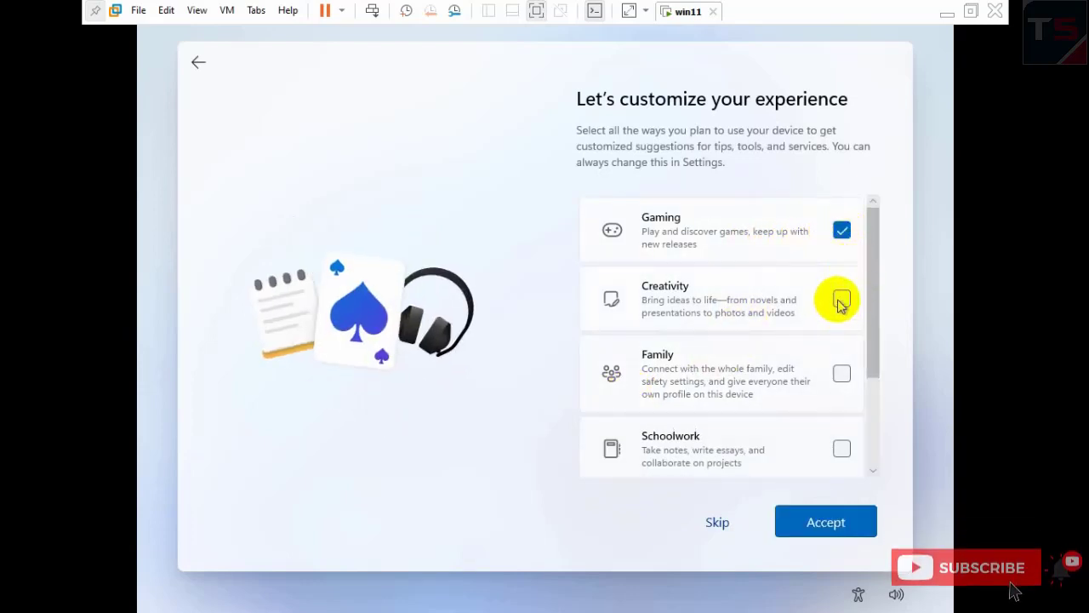
click(839, 374)
click(841, 448)
scroll(831, 404, down, 2)
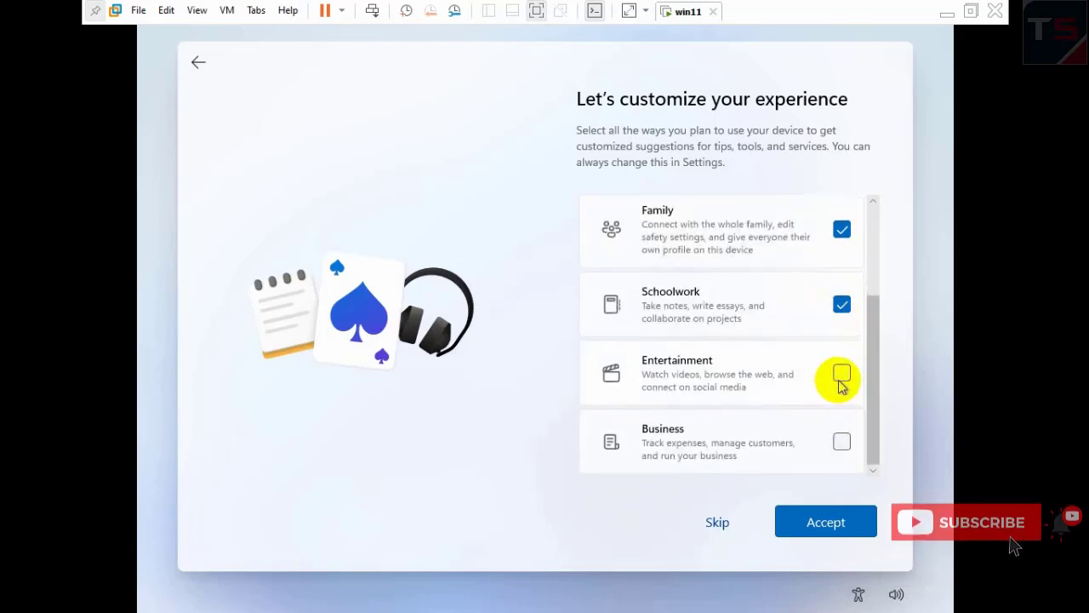
click(841, 375)
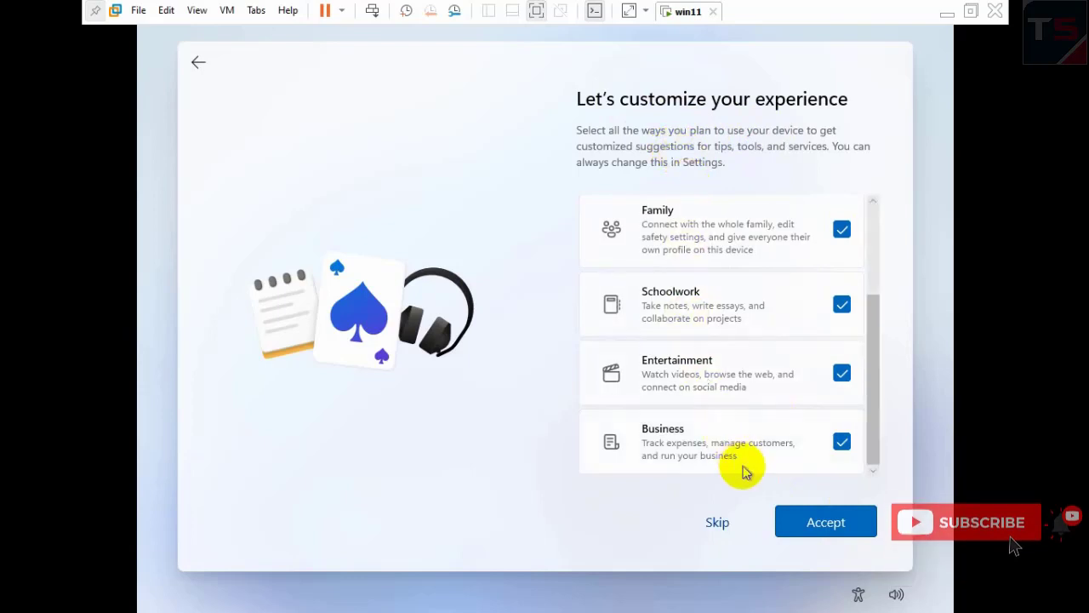
click(716, 522)
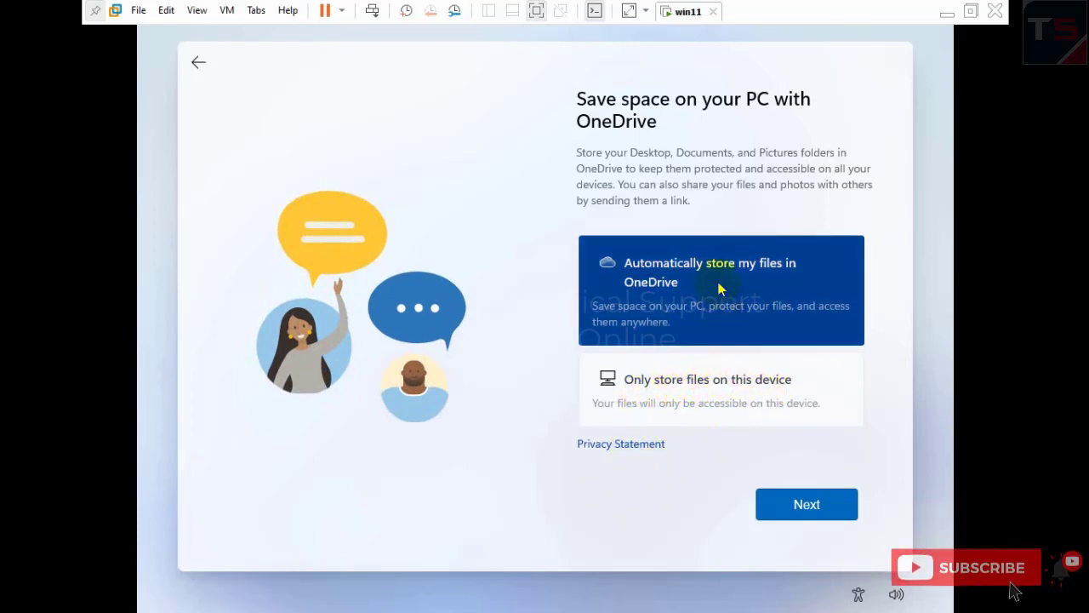
- Keep 'Automatically store my files in OneDrive' selected and continue
click(809, 512)
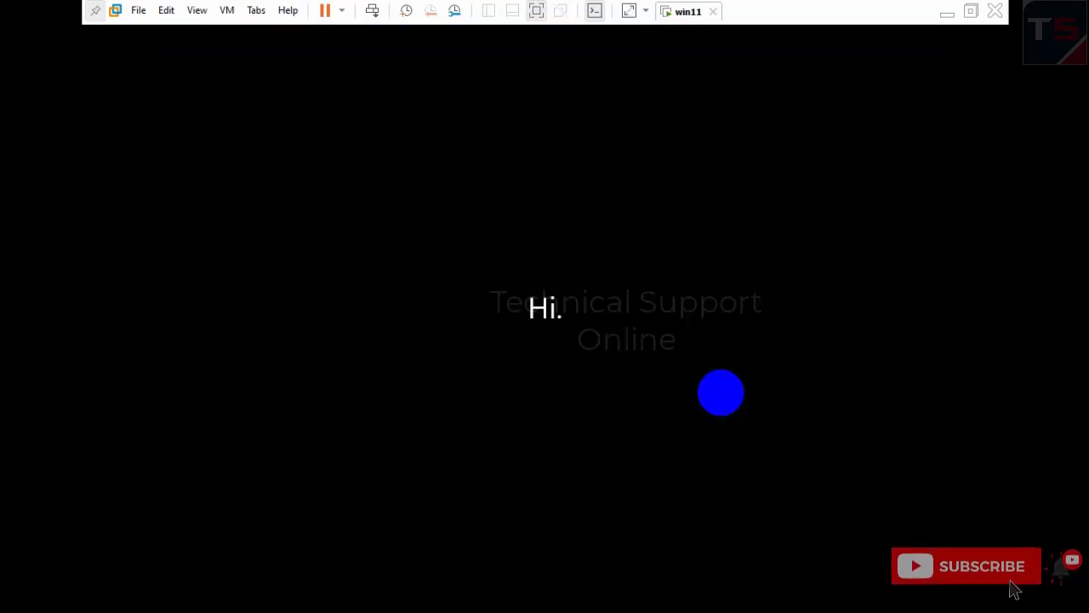
- Leave the virtual machine's full-screen view
click(974, 10)
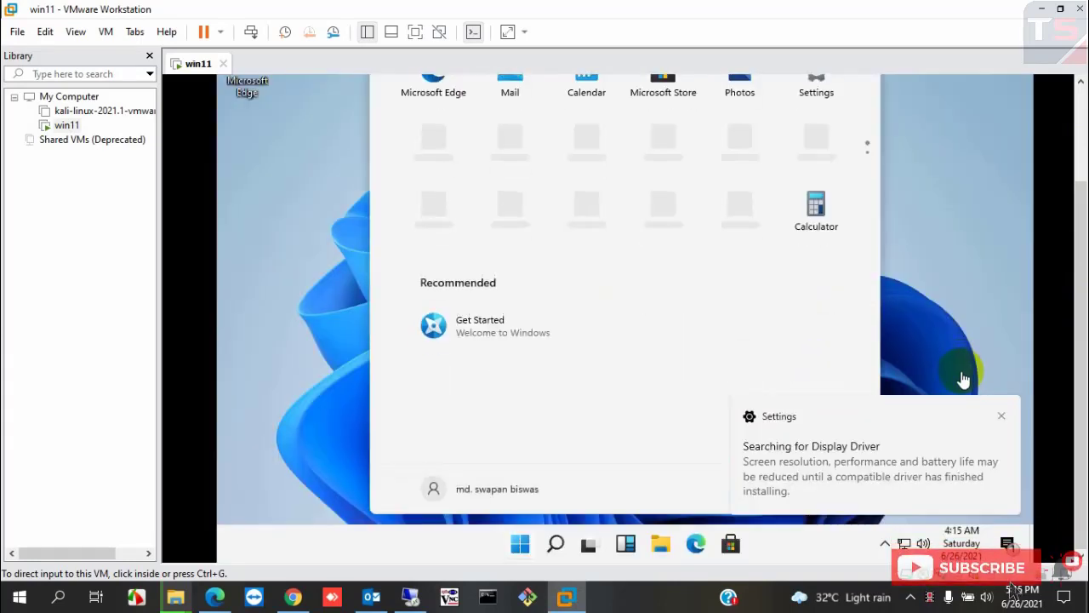
- Switch the VM to full screen and browse the Start menu's All apps list
click(414, 34)
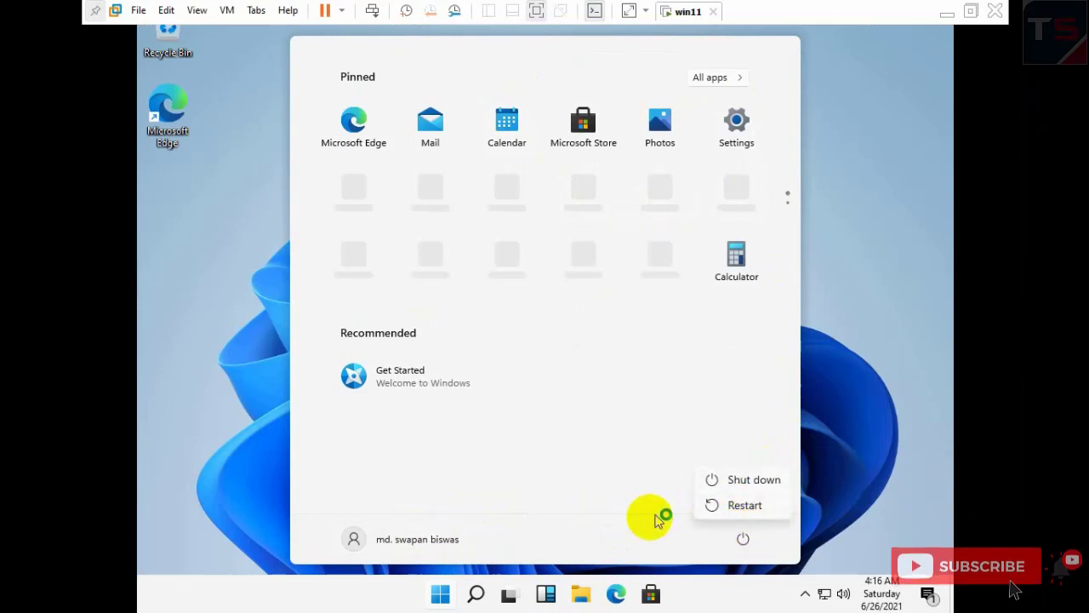
click(691, 281)
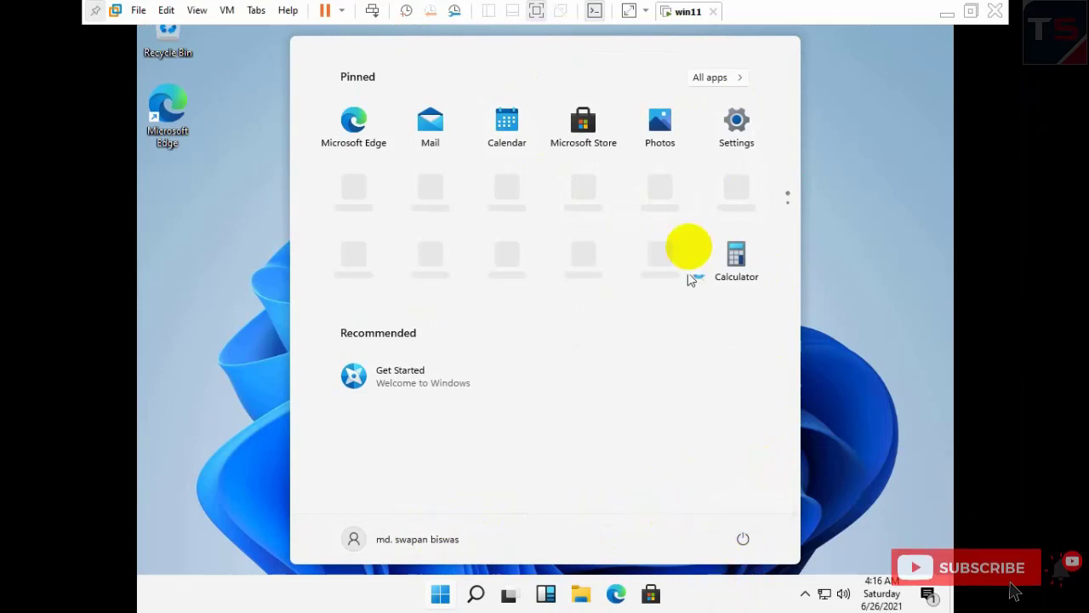
click(715, 78)
scroll(480, 255, down, 15)
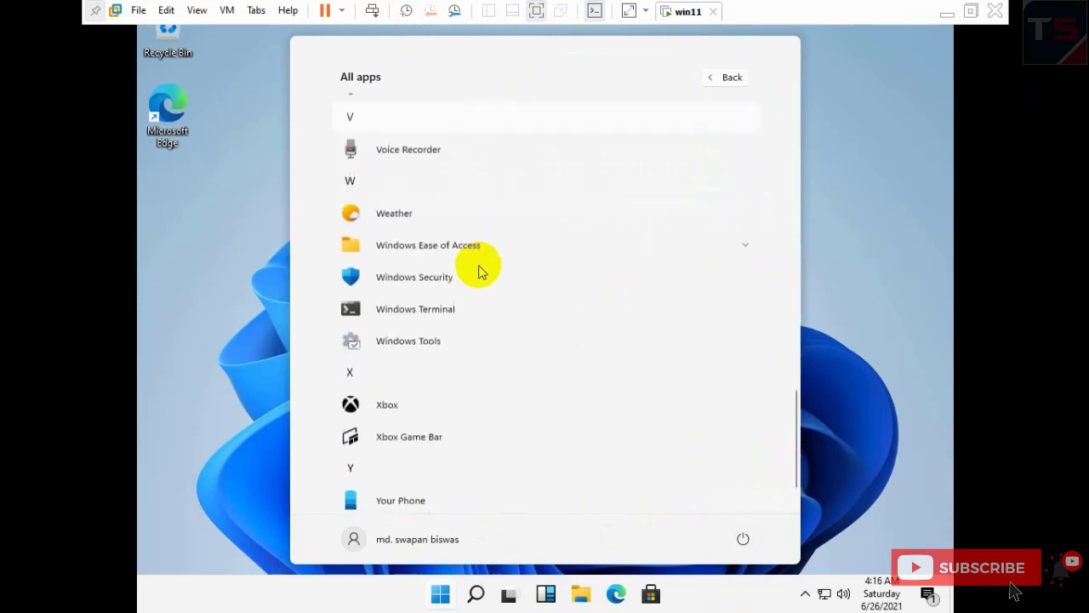
scroll(481, 271, up, 10)
scroll(482, 275, up, 8)
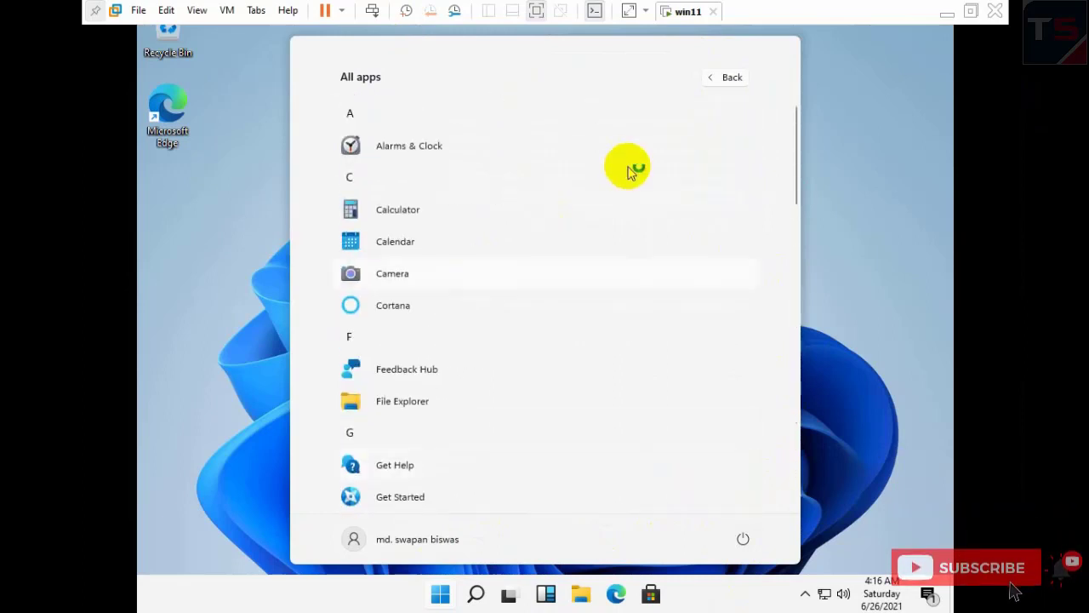
click(713, 80)
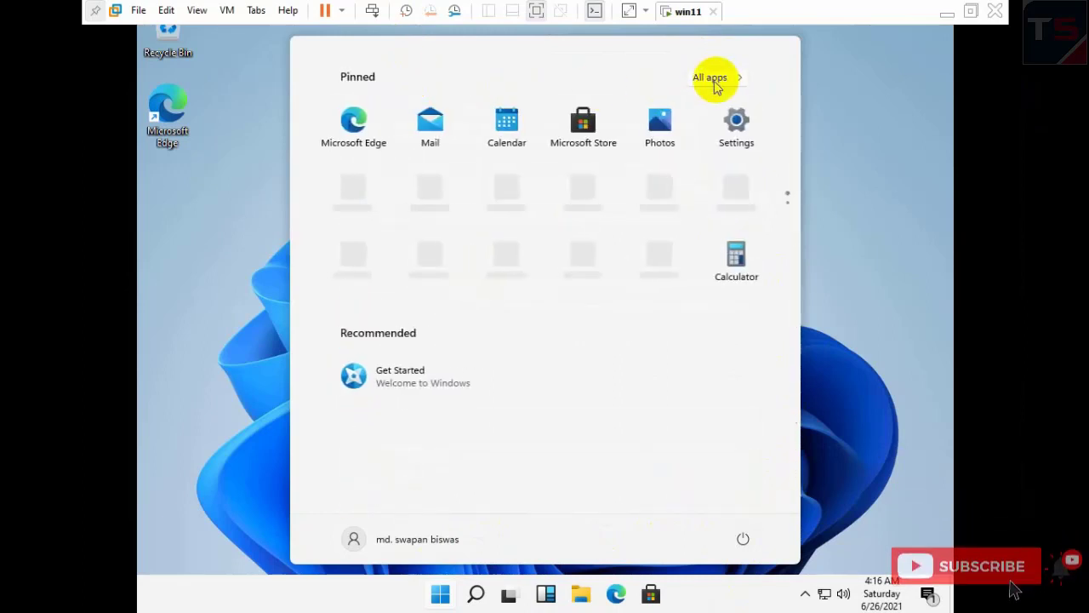
click(213, 97)
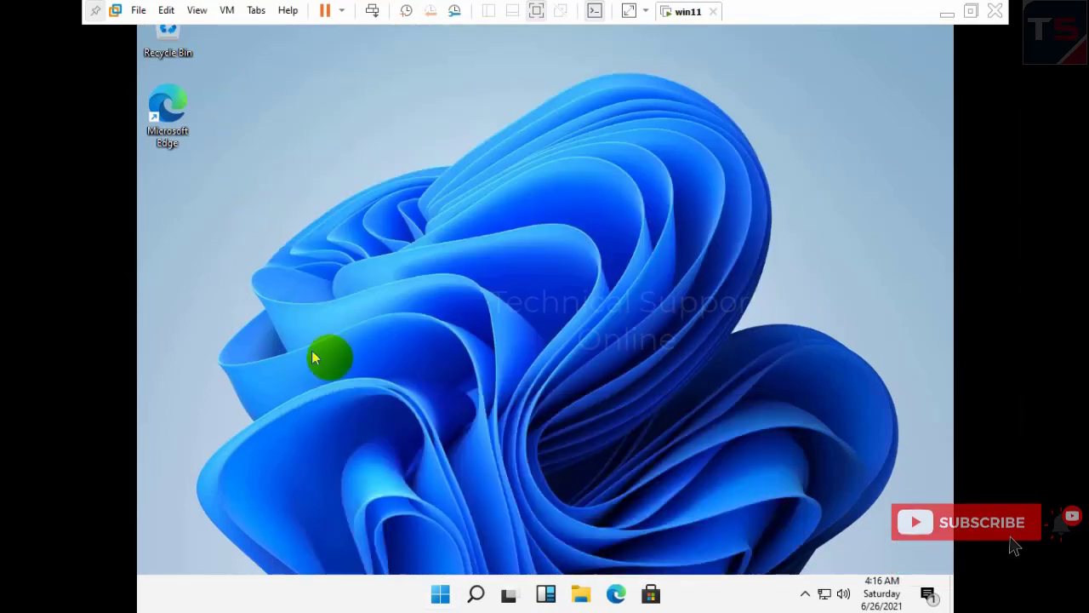
- Refresh the guest desktop twice from its right-click menu
right_click(535, 232)
click(579, 278)
right_click(466, 163)
click(489, 209)
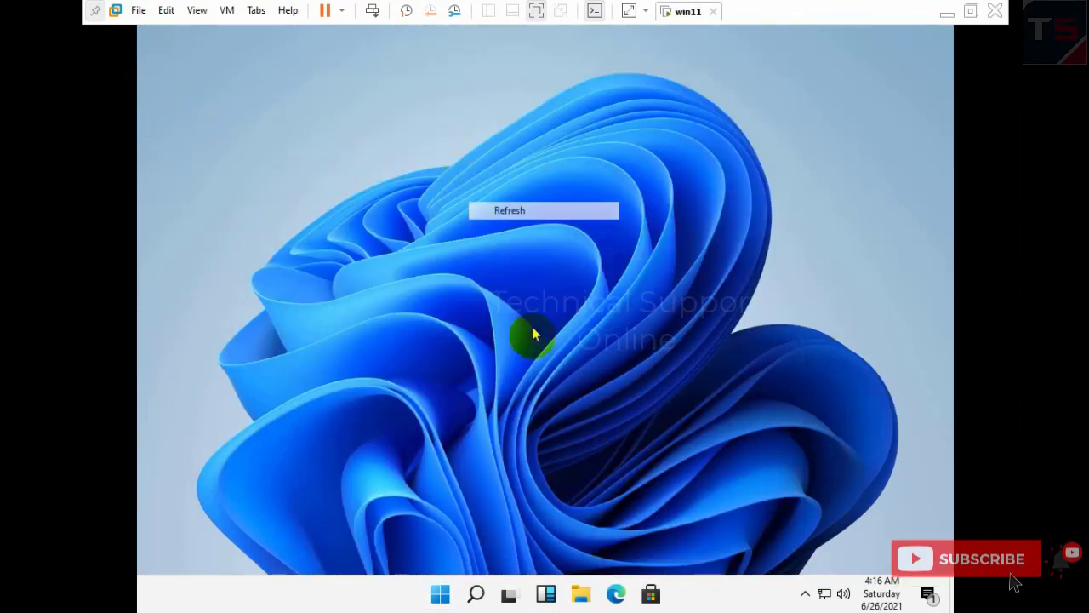
- Open and close Task View, Search and the Start menu from the taskbar
click(509, 596)
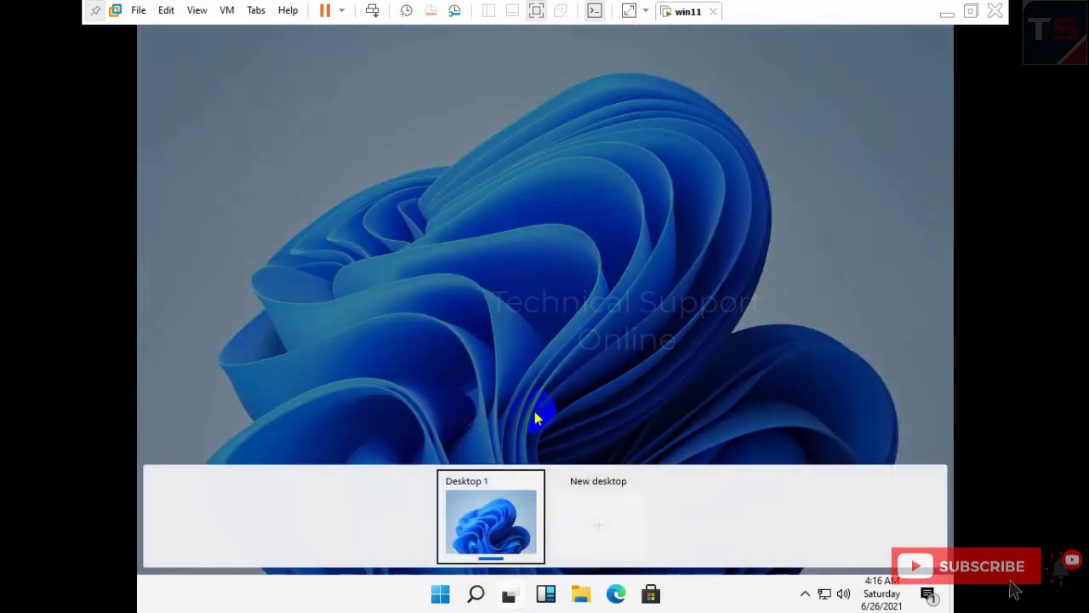
click(534, 417)
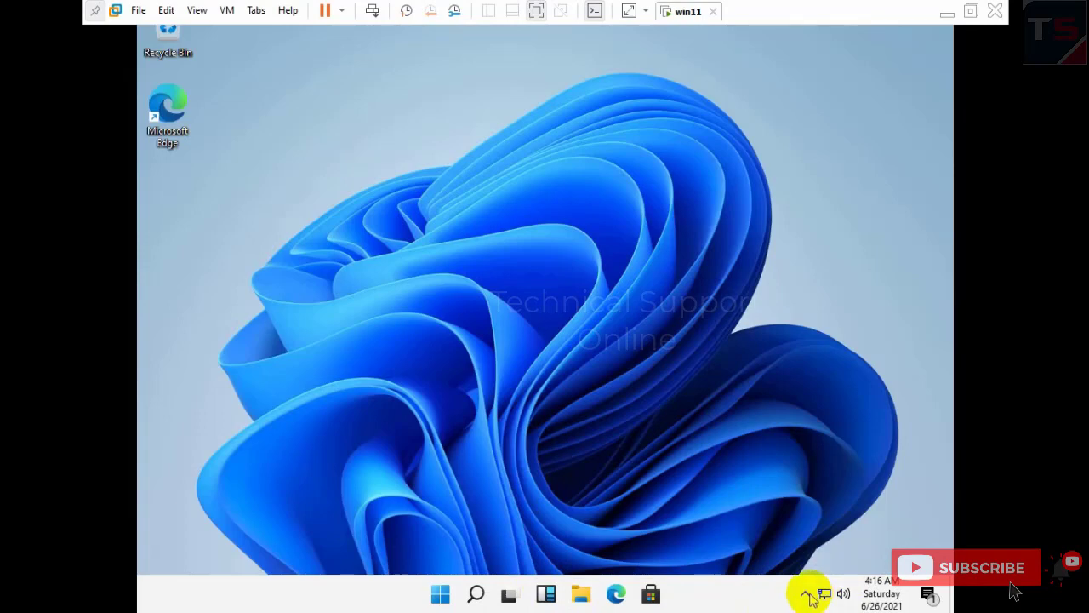
click(475, 596)
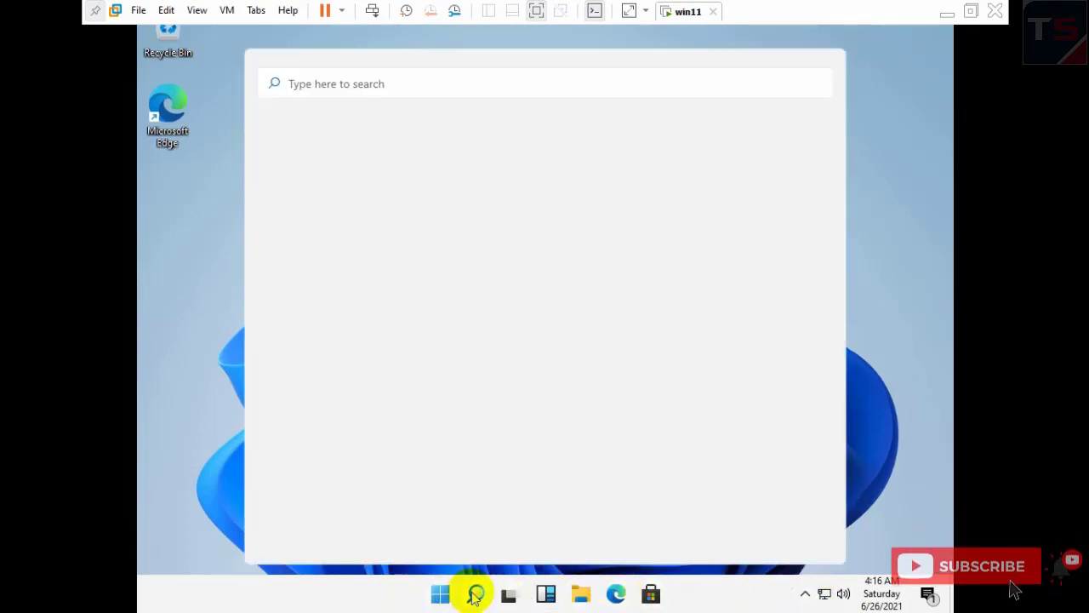
click(475, 595)
click(441, 594)
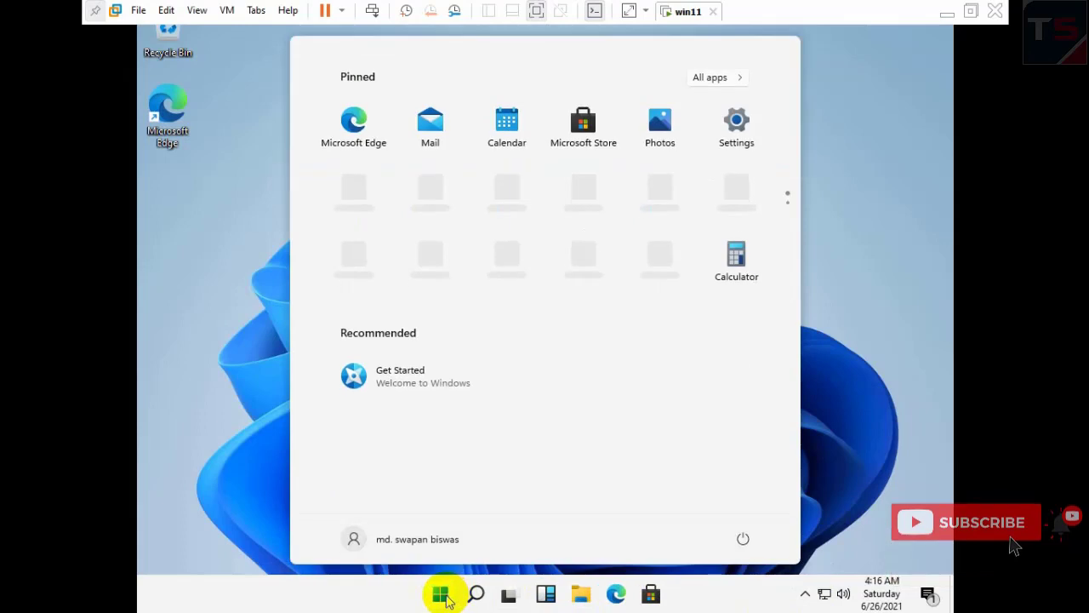
click(442, 596)
- Launch a Command Prompt by running cmd from the Win+X Run dialog
right_click(441, 596)
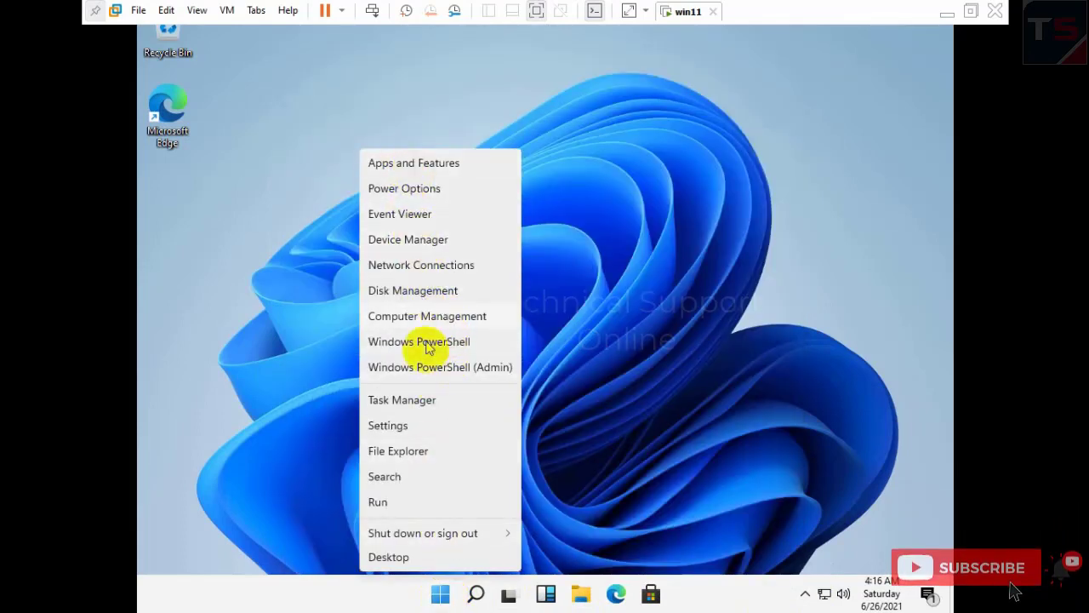
click(401, 503)
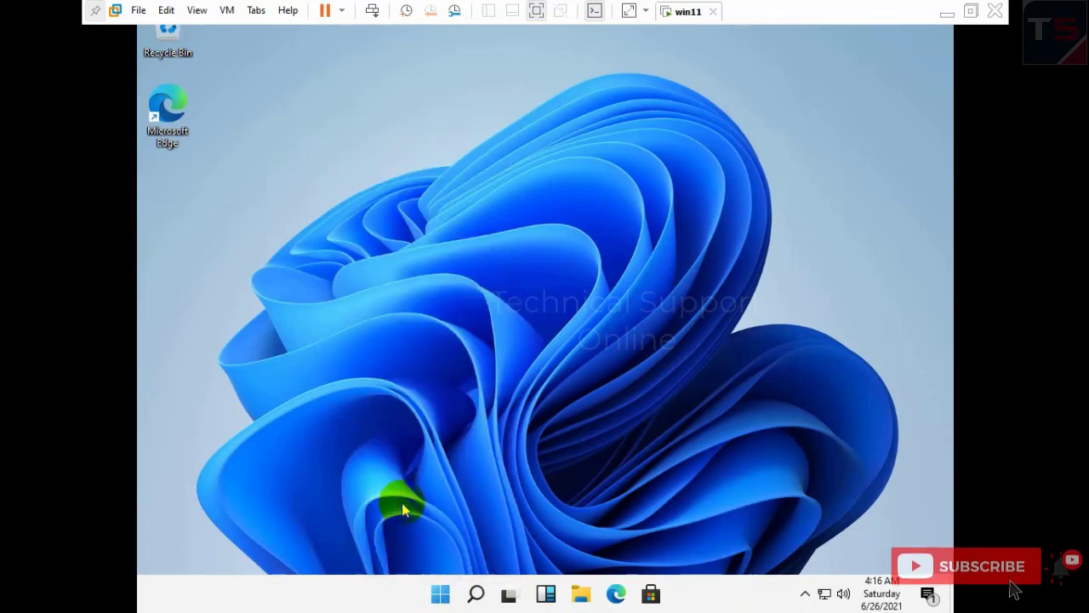
text(cmd)
key(Return)
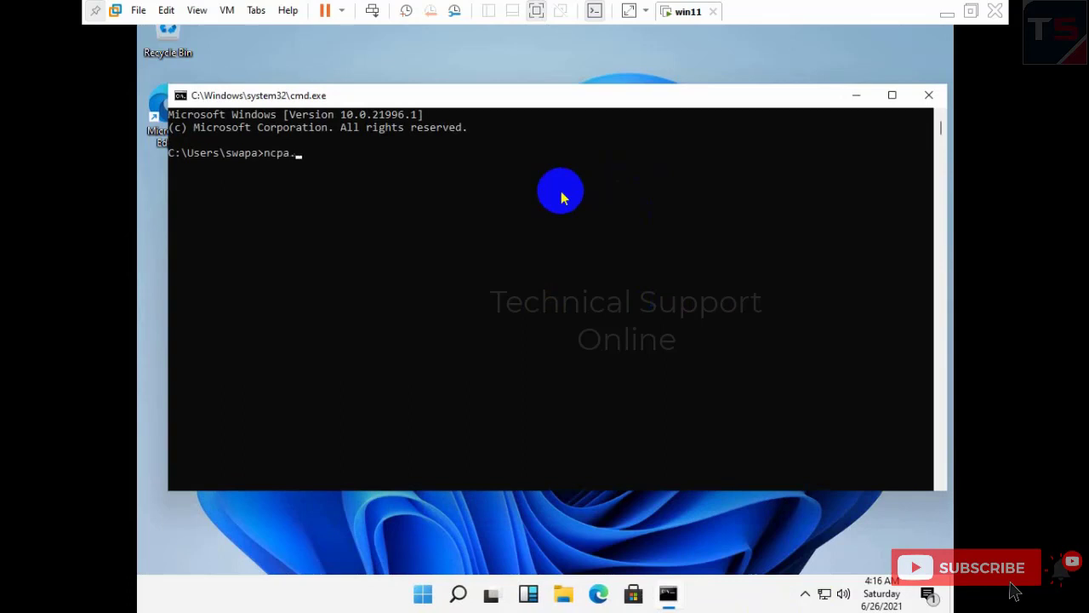
- Run ncpa.cpl and review Ethernet0's IPv4 address, subnet mask and DHCP details
text(ncpa.cpl)
key(Return)
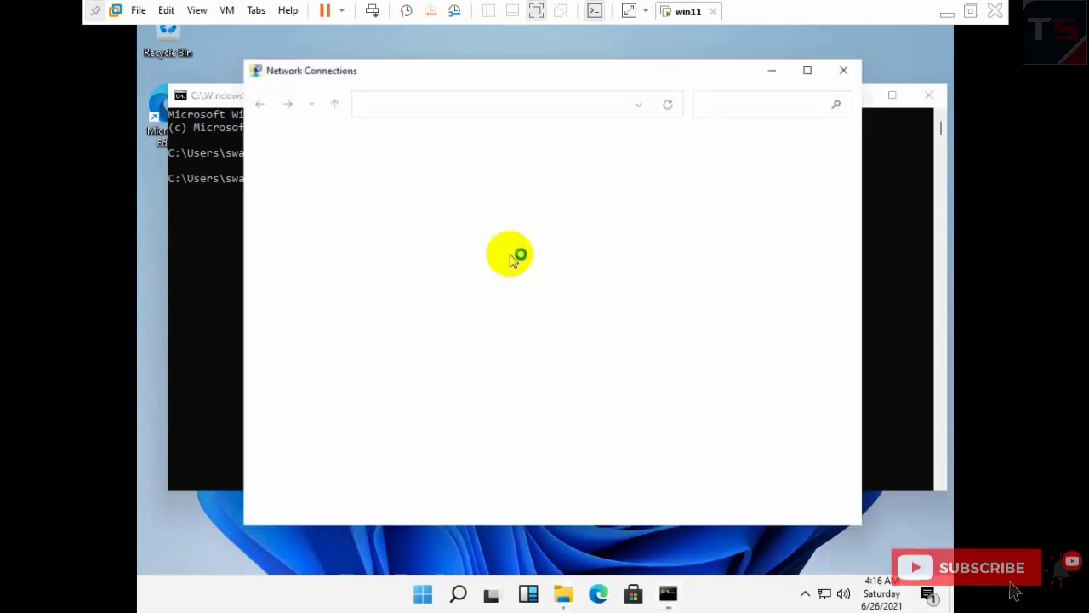
double_click(336, 171)
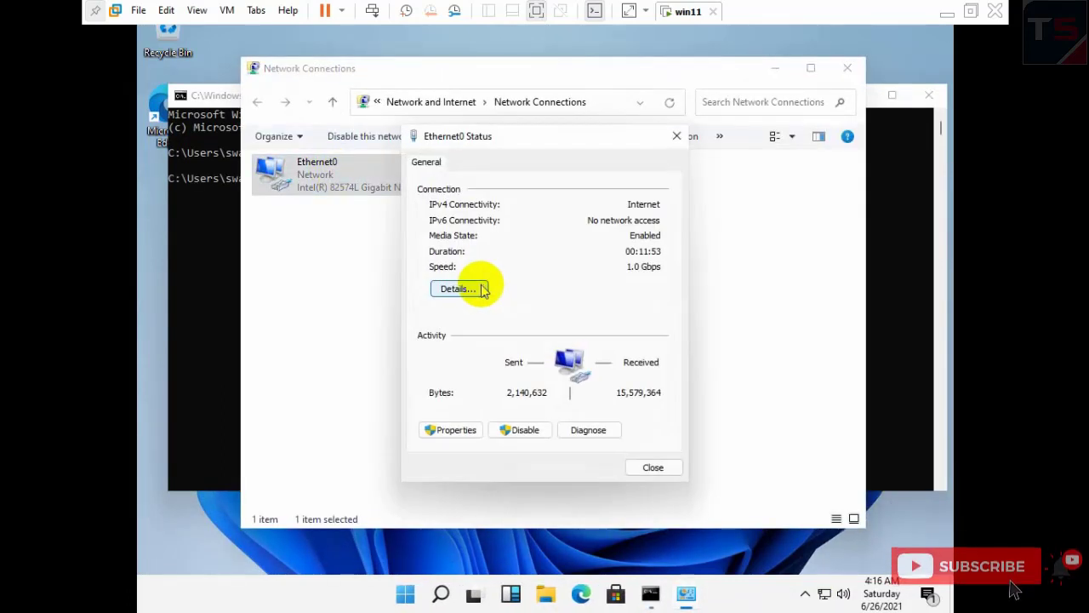
click(476, 287)
click(570, 278)
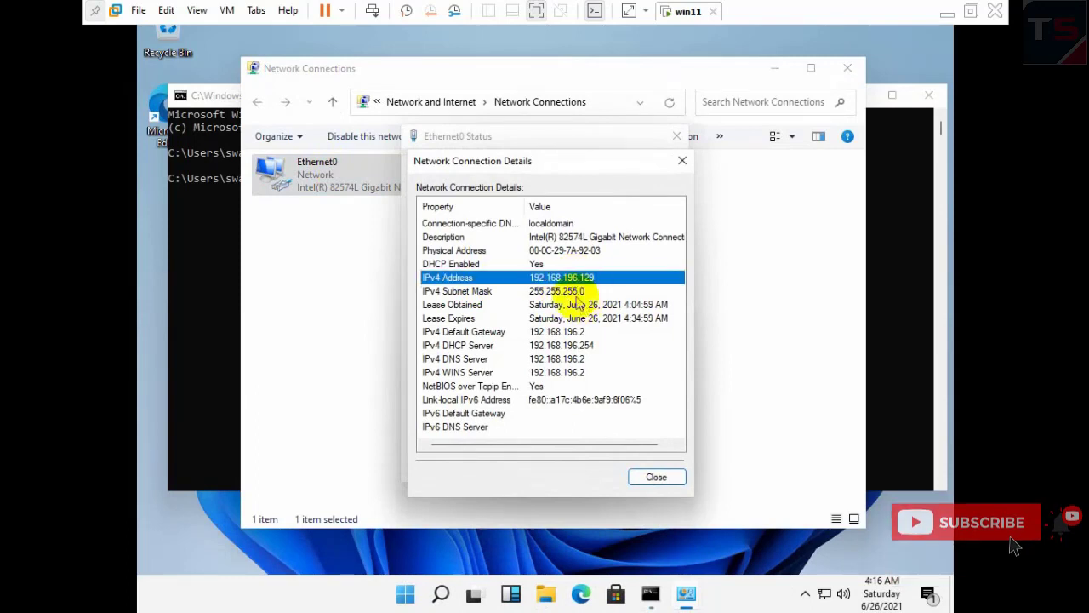
key(Down)
click(558, 266)
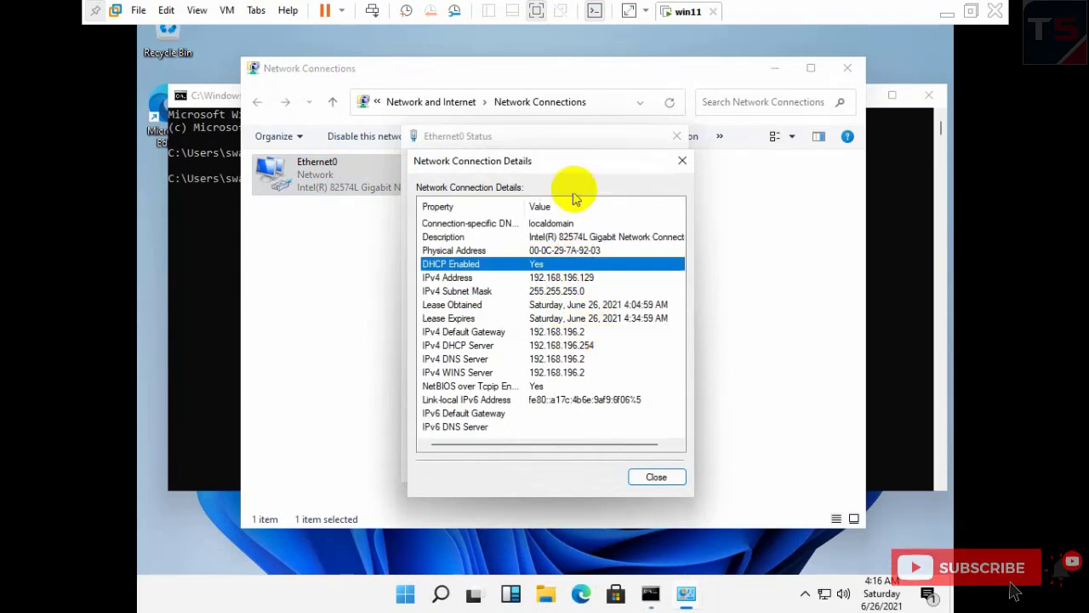
click(682, 162)
click(677, 136)
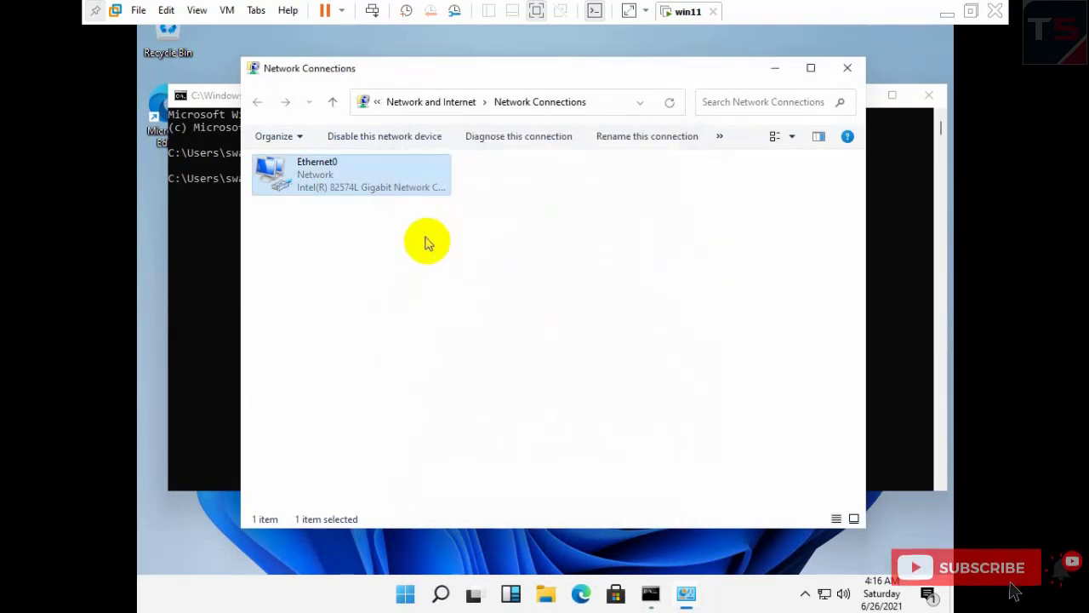
- Refresh the connections list, close Network Connections, and return to the Command Prompt
right_click(426, 239)
click(479, 308)
click(353, 178)
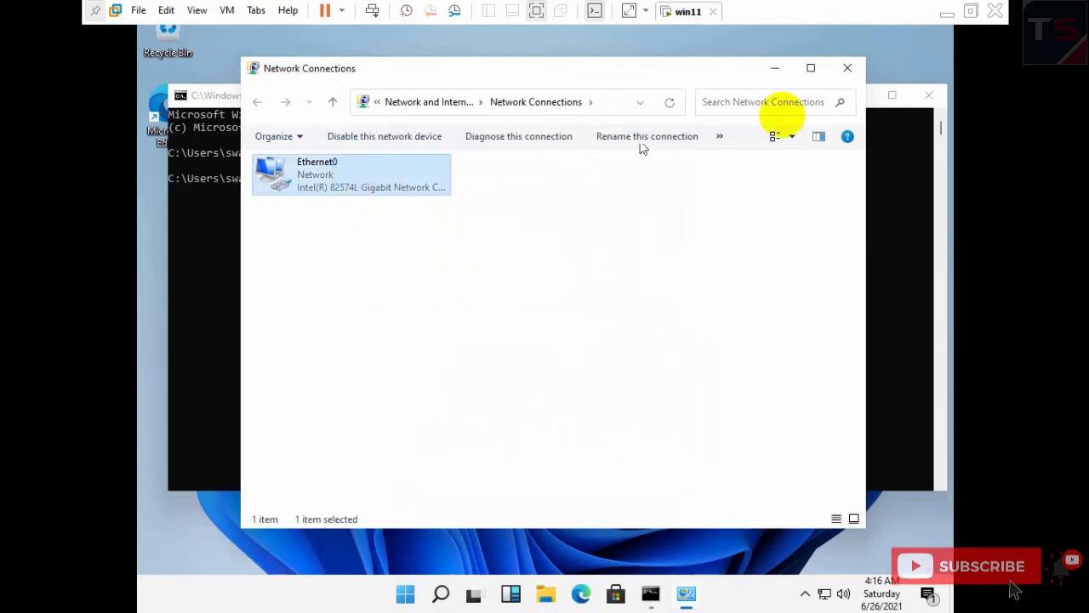
click(848, 68)
click(440, 283)
- Ping google.com in Command Prompt, stop it with Ctrl+C, and clear the line
text(ping google.)
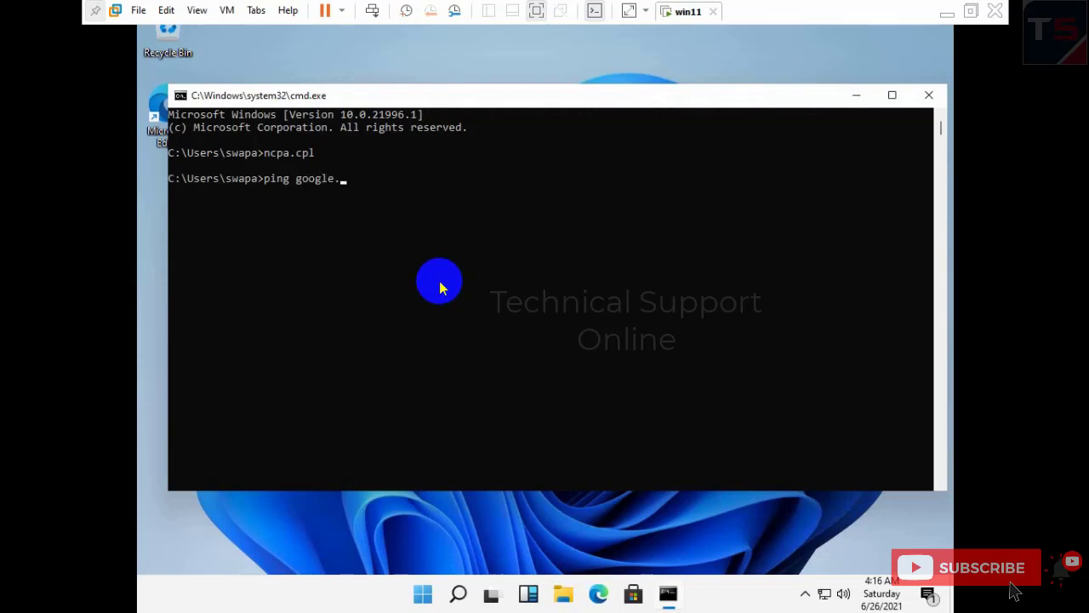
text(com)
key(Return)
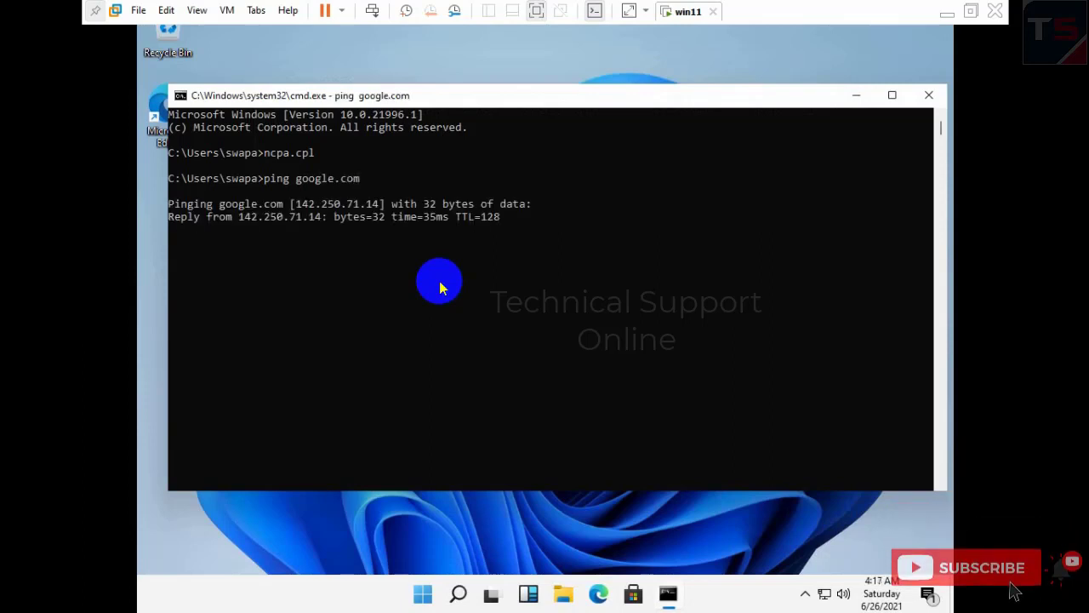
key(ctrl+c)
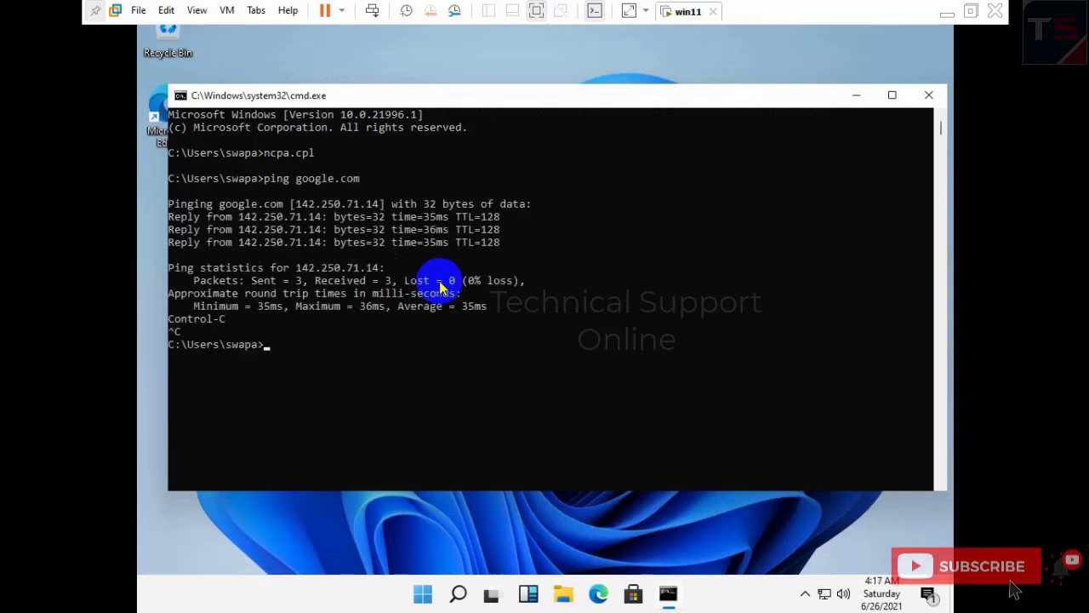
key(Return)
- Run winver to show About Windows, drag it aside, then dismiss it
text(winver)
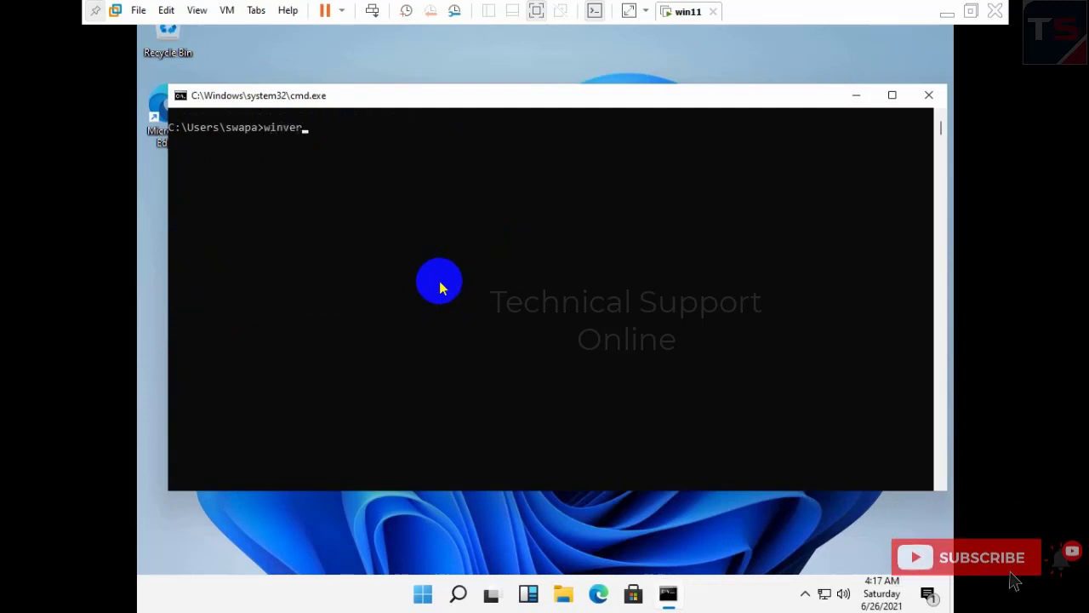
key(Return)
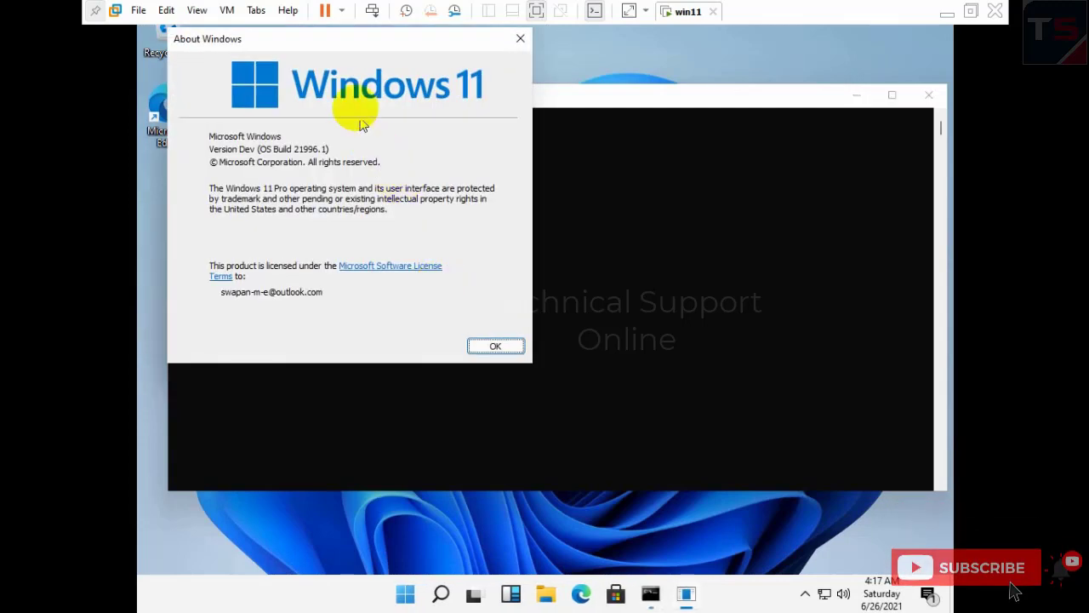
drag(340, 46, 639, 137)
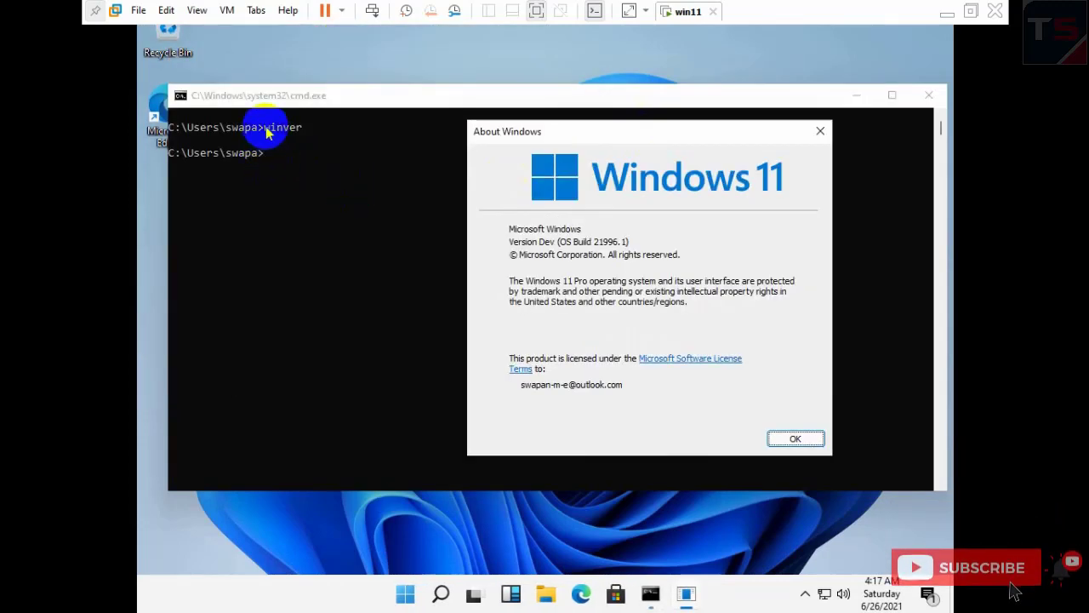
key(Return)
- Rerun winver from the console to reopen About Windows and move it off the prompt
drag(264, 130, 298, 134)
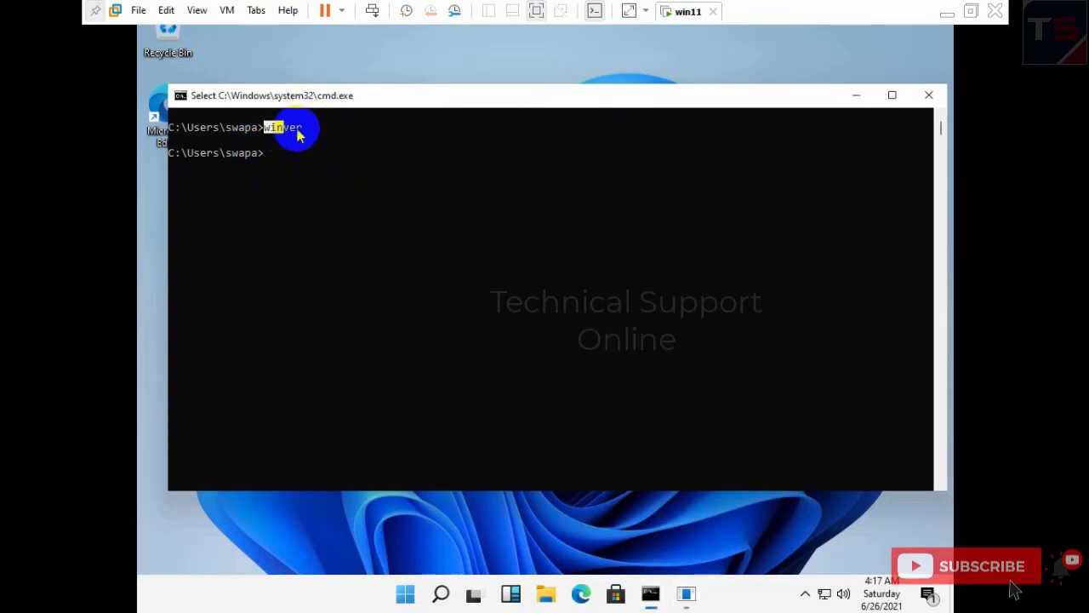
click(324, 180)
key(Up)
key(Return)
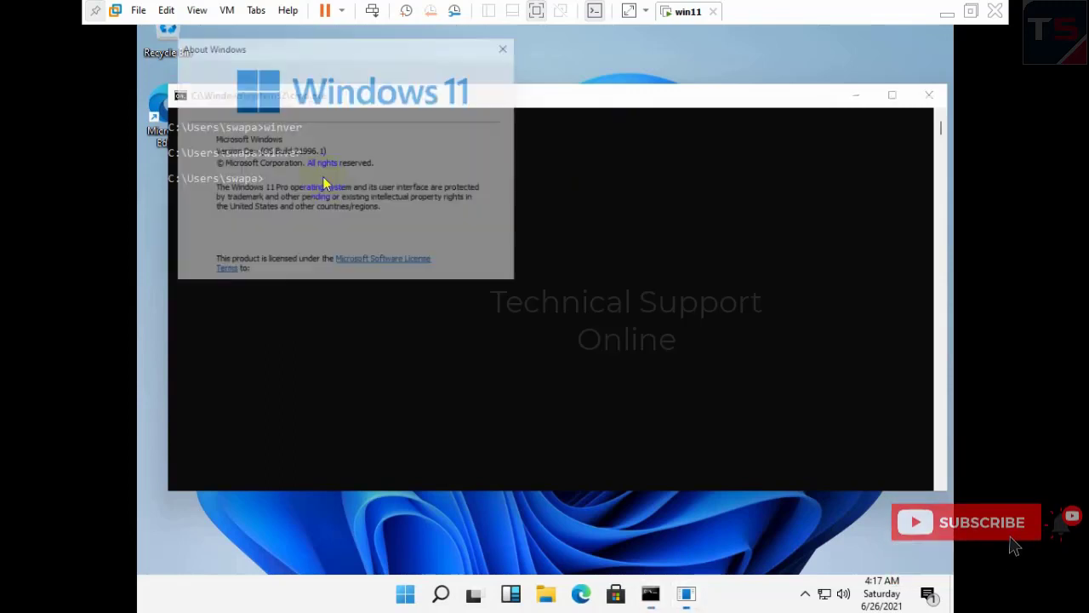
drag(356, 38, 474, 82)
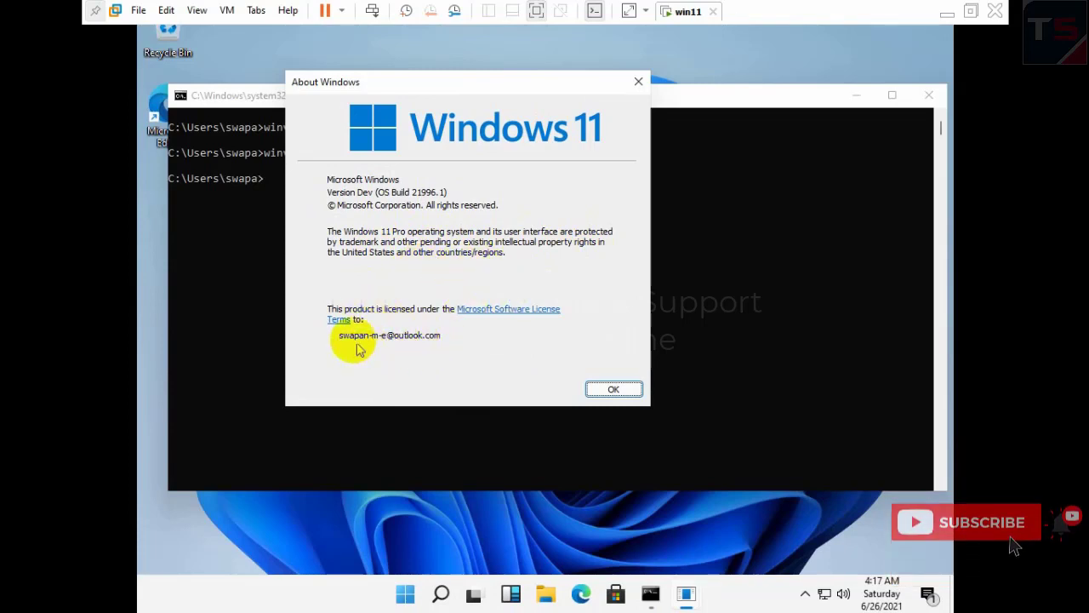
- Close both About Windows dialogs and Command Prompt, then refresh the desktop
click(611, 391)
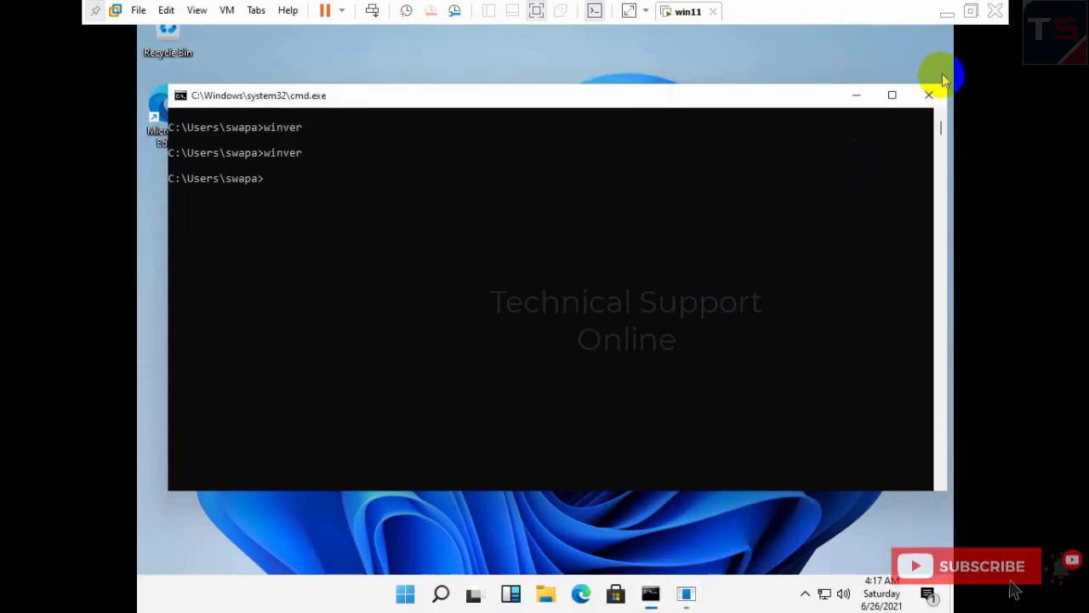
click(929, 95)
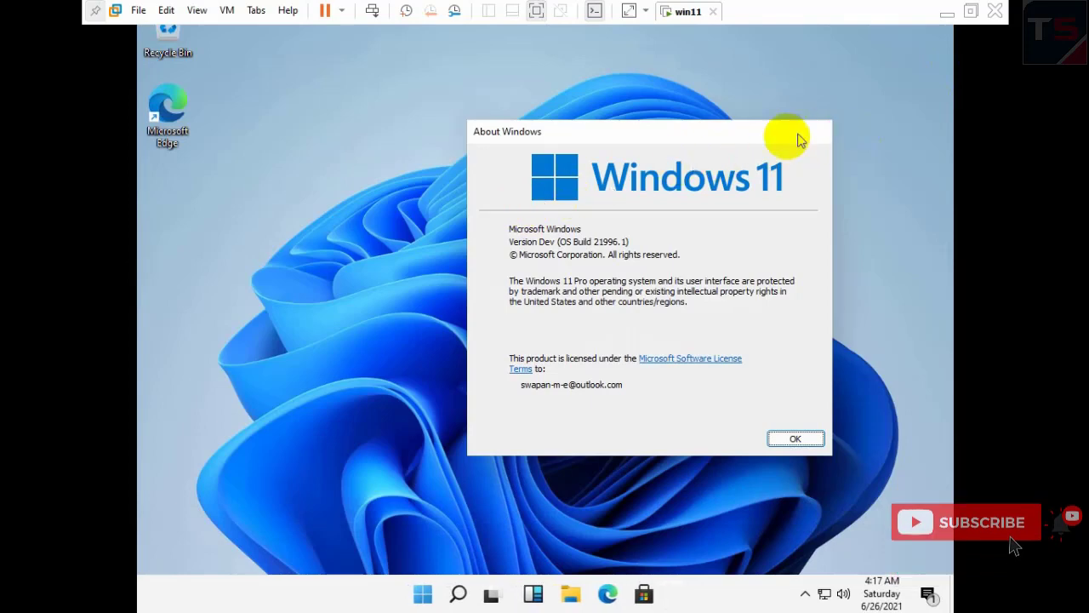
click(820, 131)
right_click(370, 151)
click(409, 201)
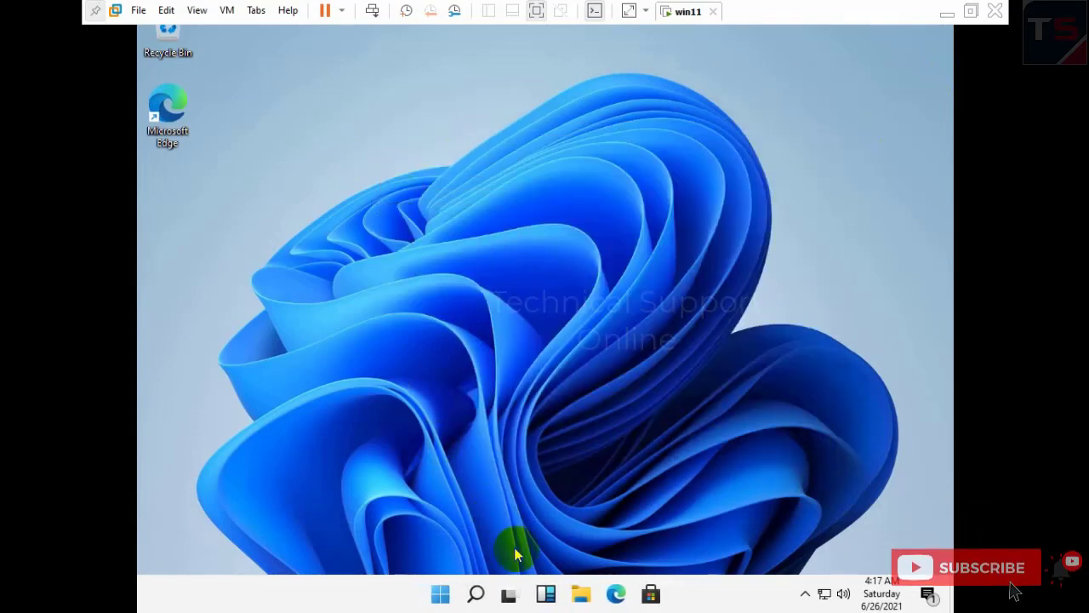
- Clear all notifications from the Action Center and widen the Windows Update Settings window
click(805, 593)
click(843, 593)
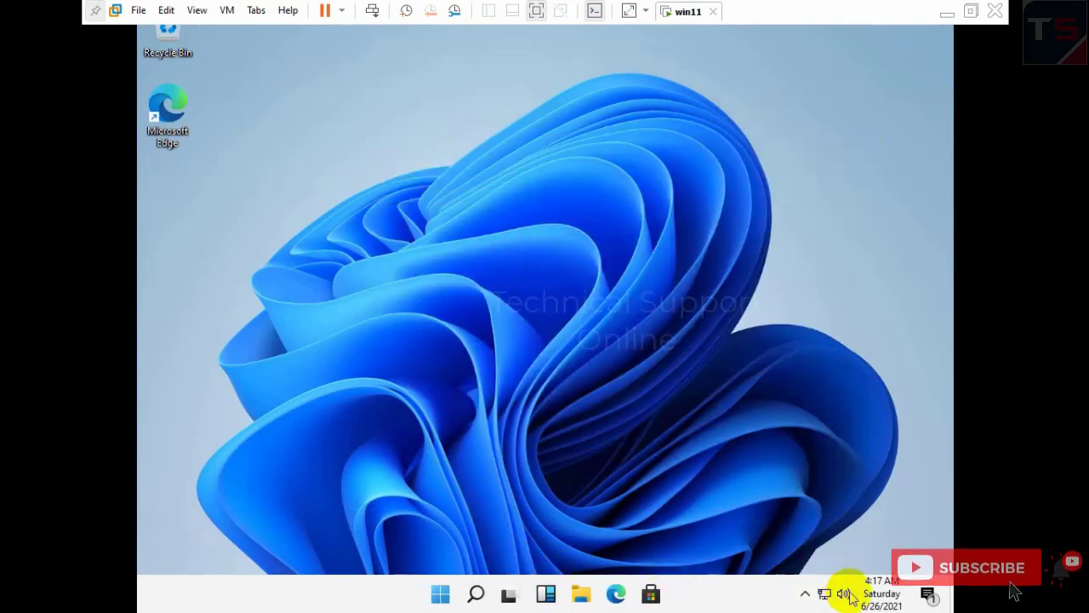
click(927, 593)
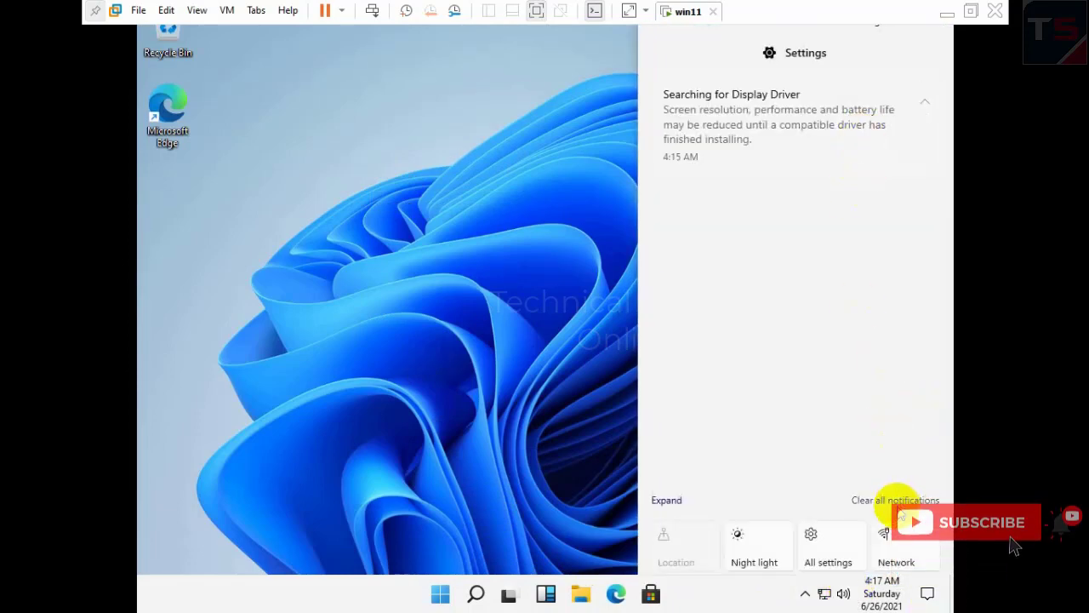
click(895, 499)
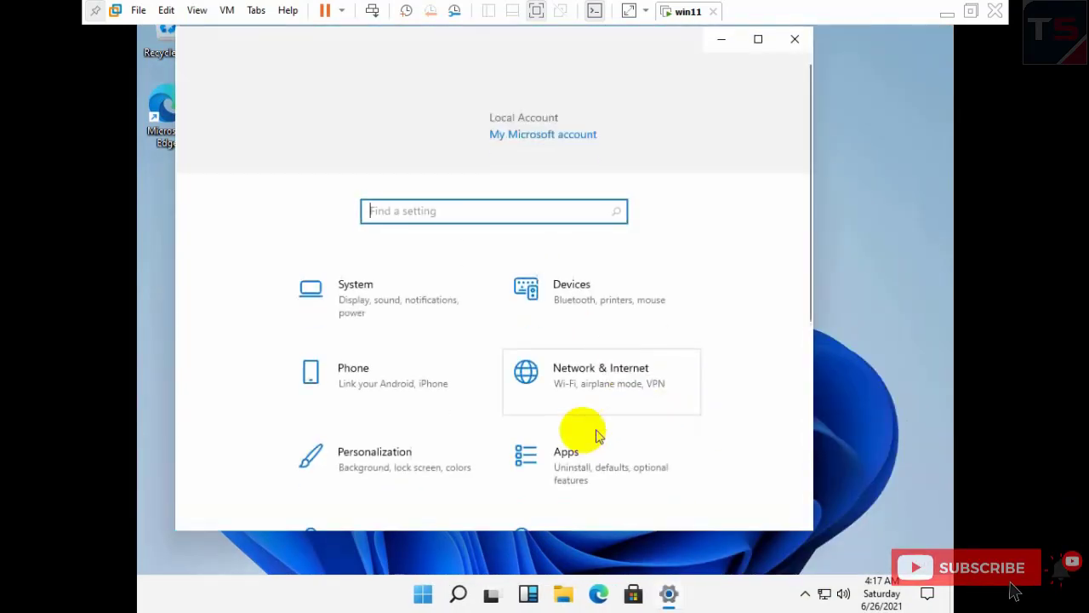
scroll(596, 435, down, 5)
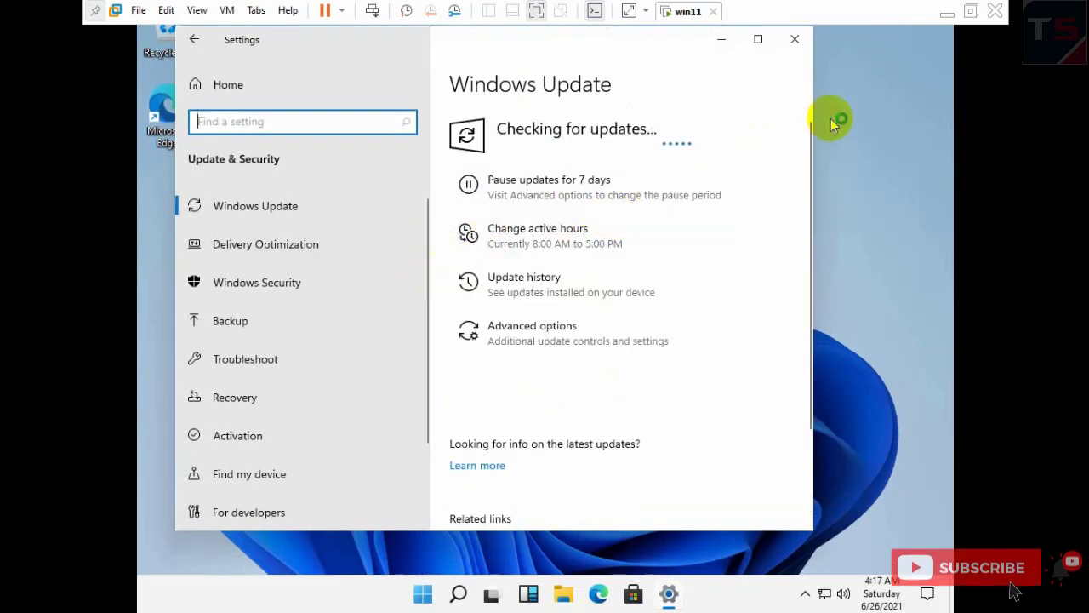
drag(819, 113, 924, 104)
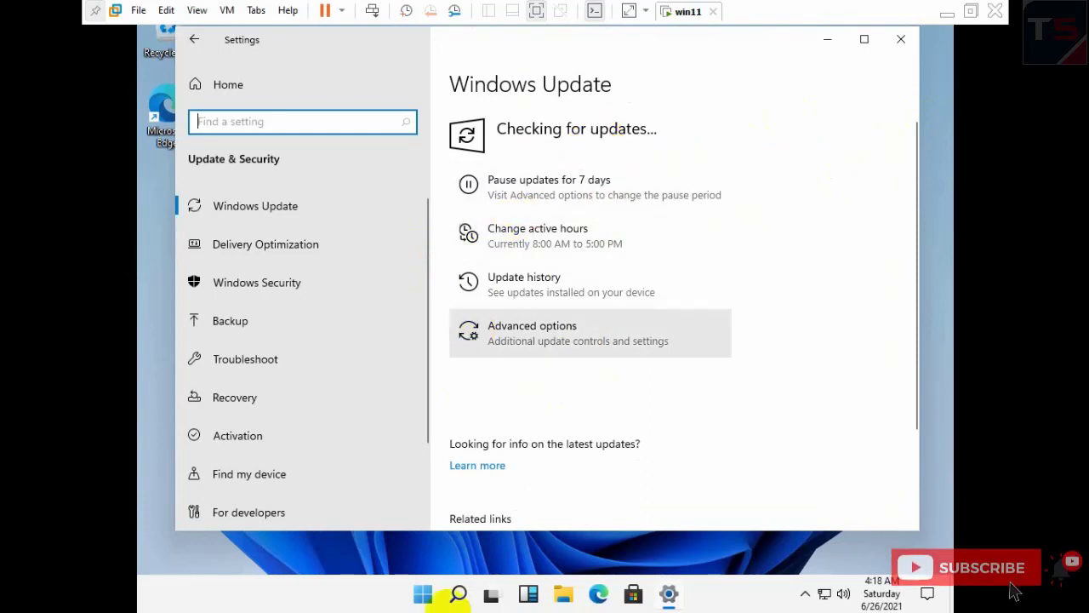
- Search 'tpm', review Security processor details (Attestation and Storage not ready), then close Windows Security
click(460, 596)
text(tpm)
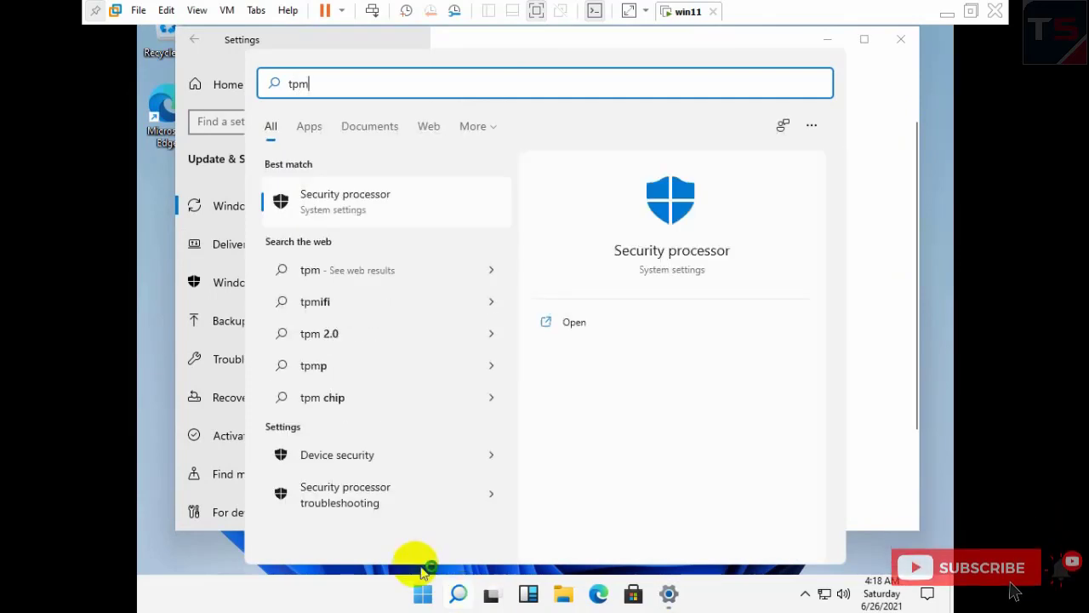
click(389, 202)
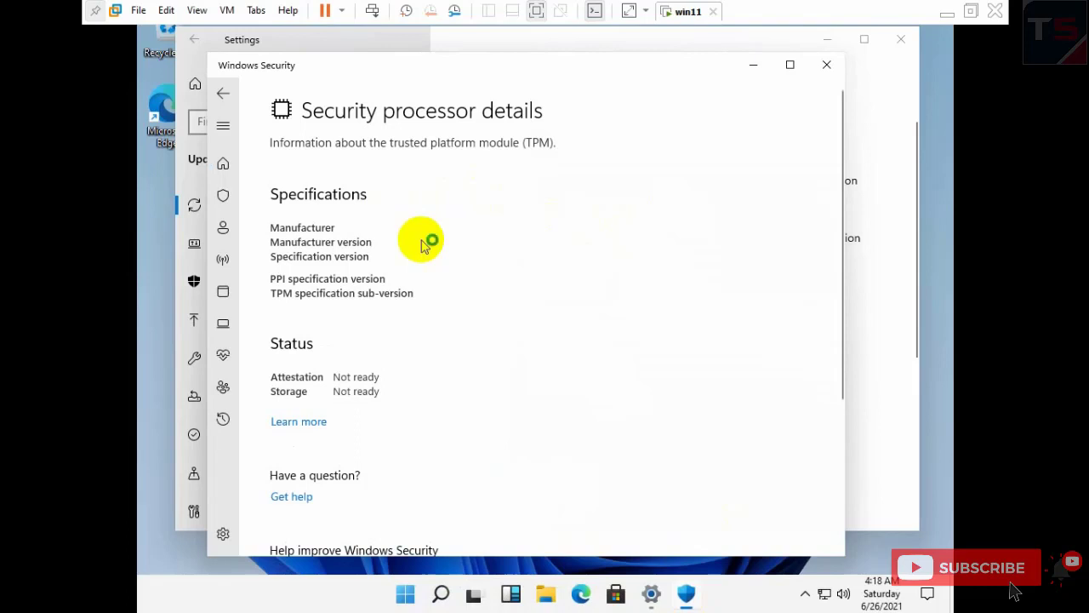
scroll(426, 245, down, 3)
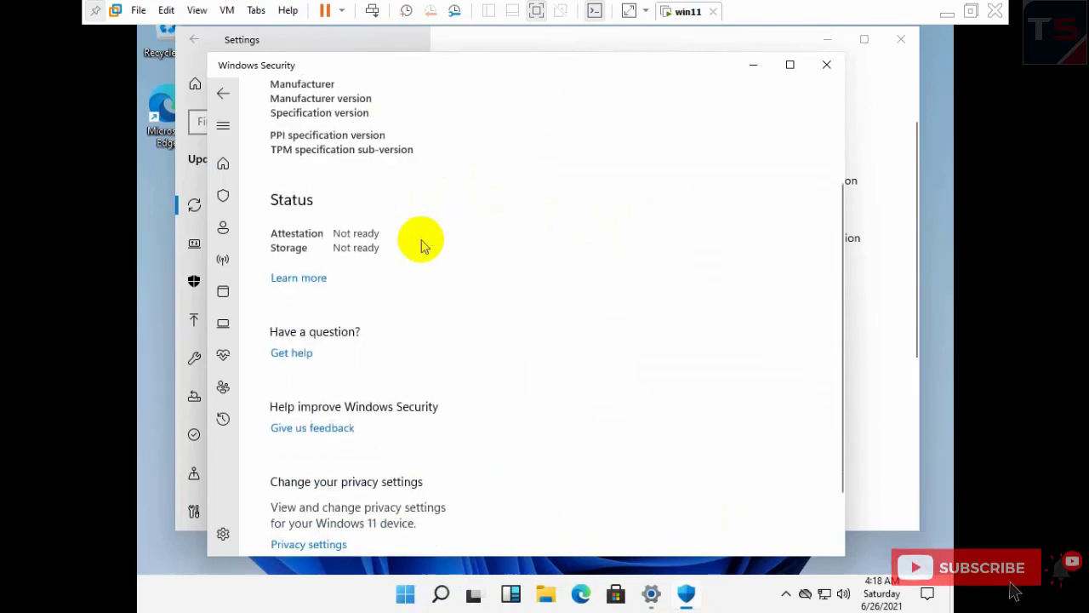
scroll(423, 245, down, 2)
scroll(423, 245, up, 5)
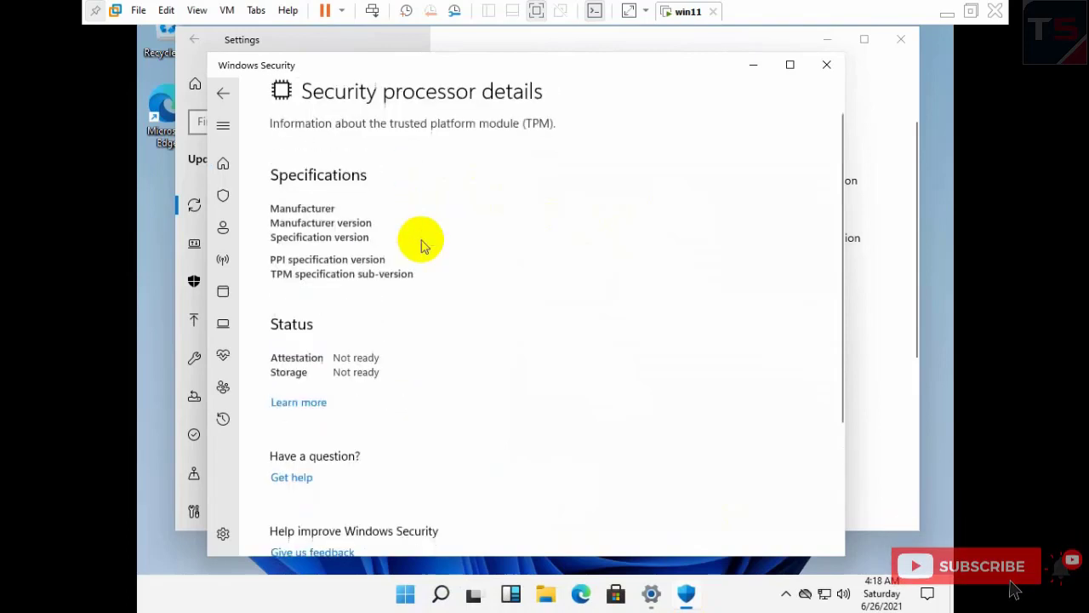
scroll(423, 245, up, 1)
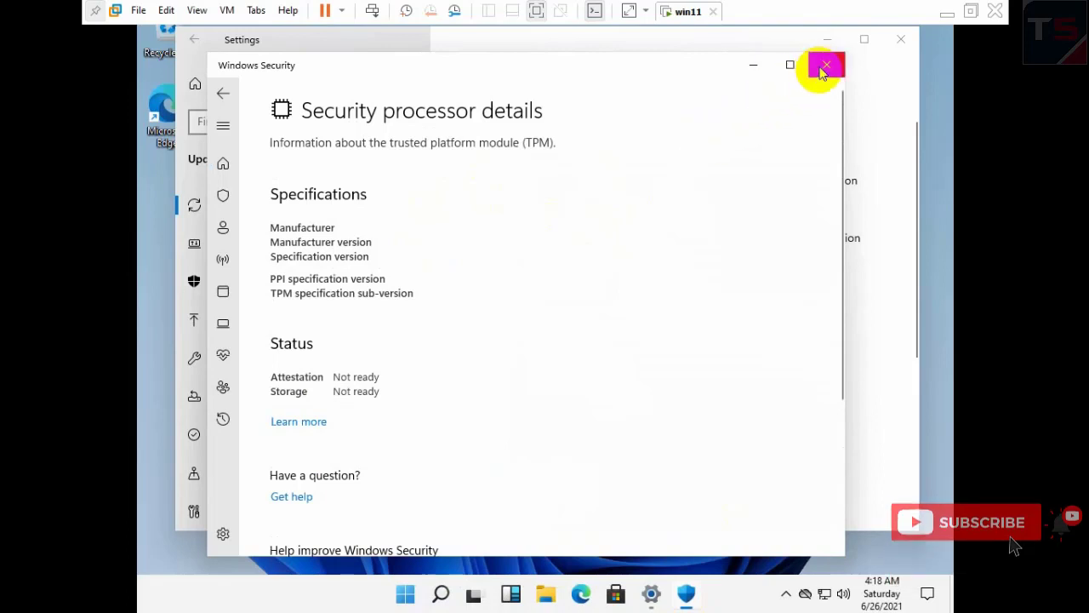
click(825, 64)
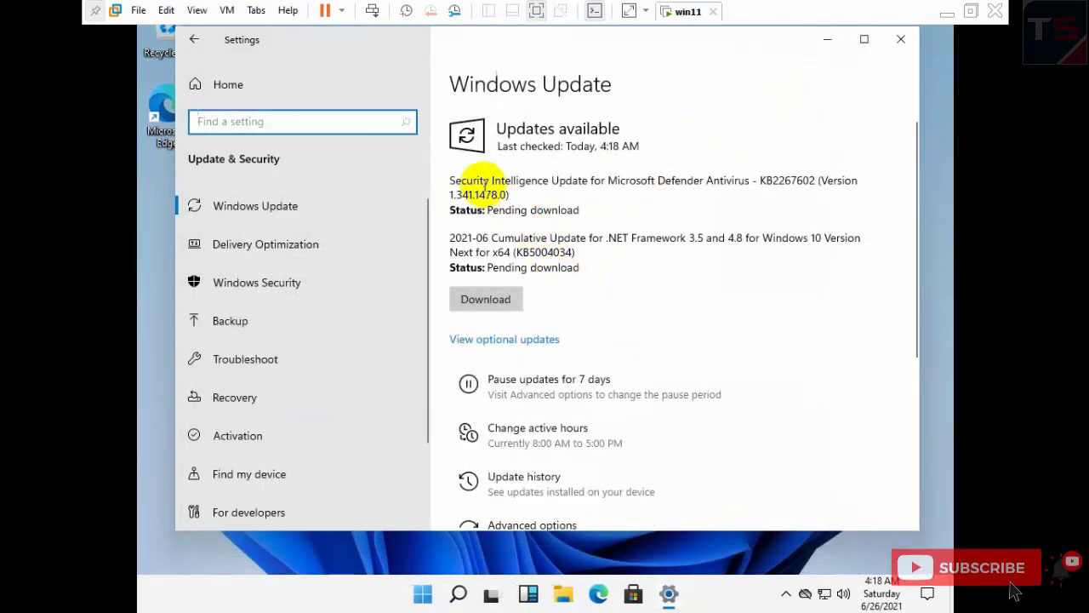
- Open the OneDrive privacy update notice and scroll through it
click(483, 182)
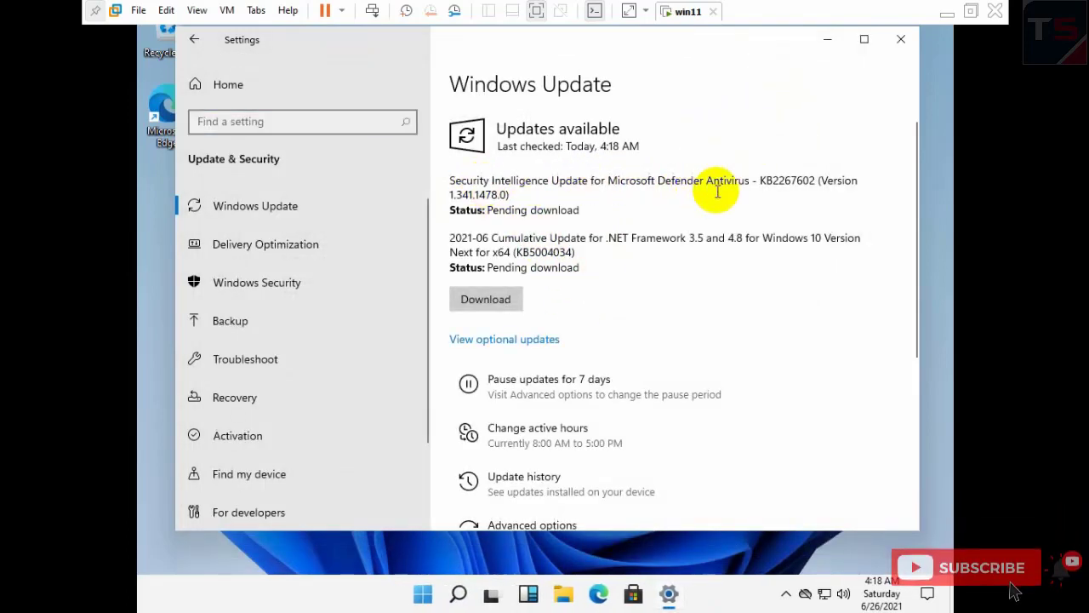
drag(679, 247, 581, 235)
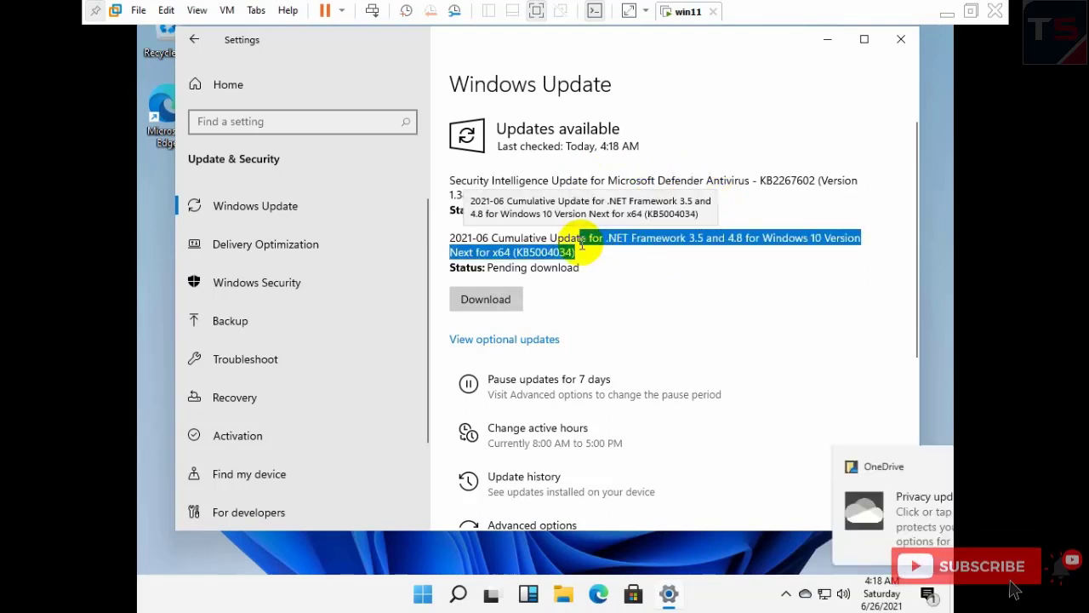
scroll(811, 385, down, 2)
scroll(811, 385, down, 2)
click(921, 465)
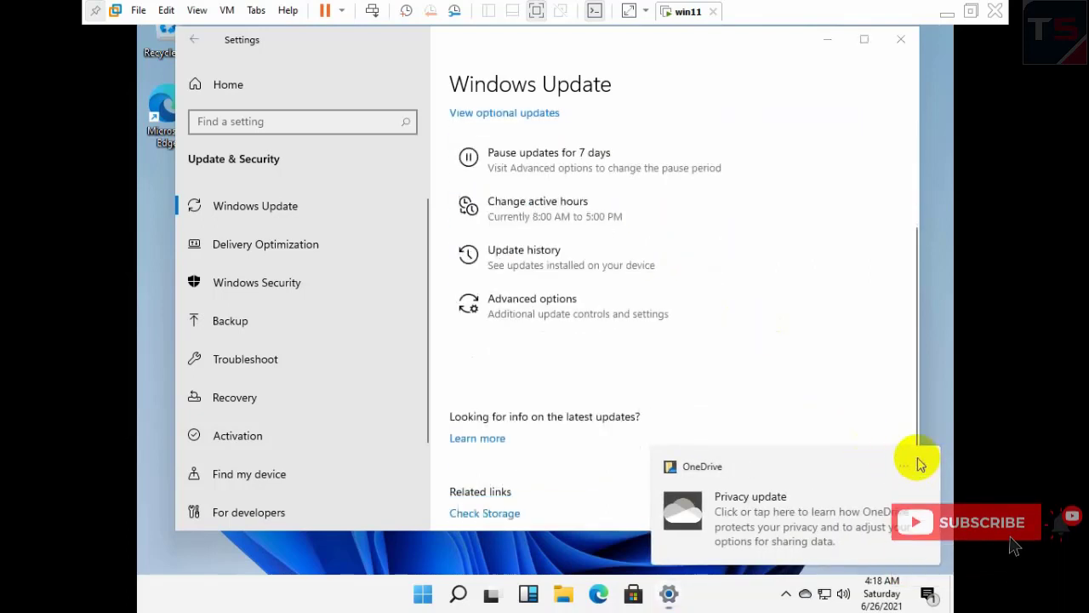
scroll(723, 341, down, 2)
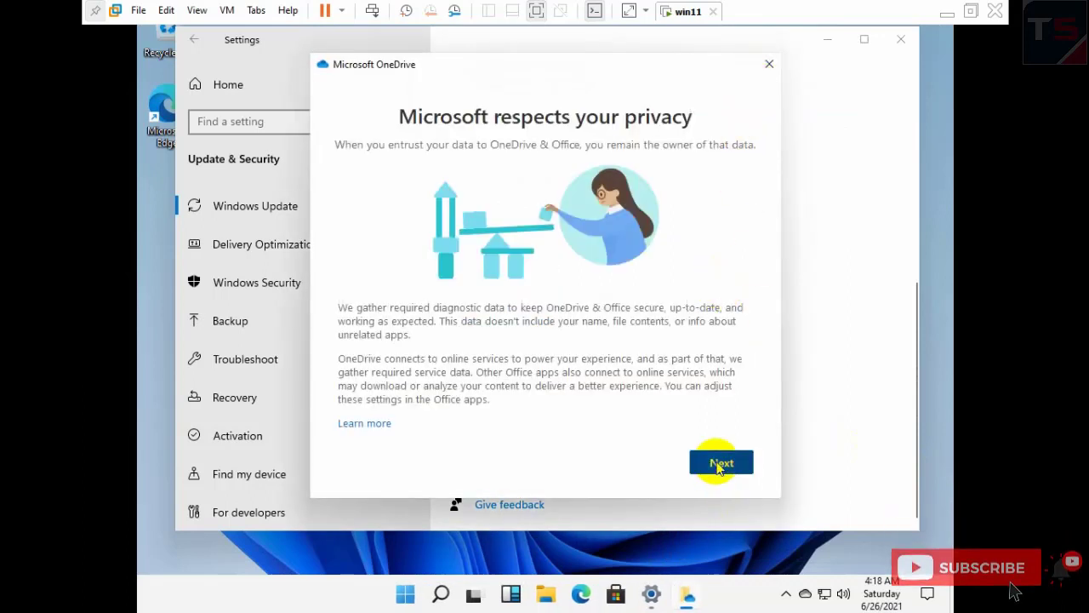
- Choose Don't send optional OneDrive data, accept, and open About with Win+Pause
click(719, 465)
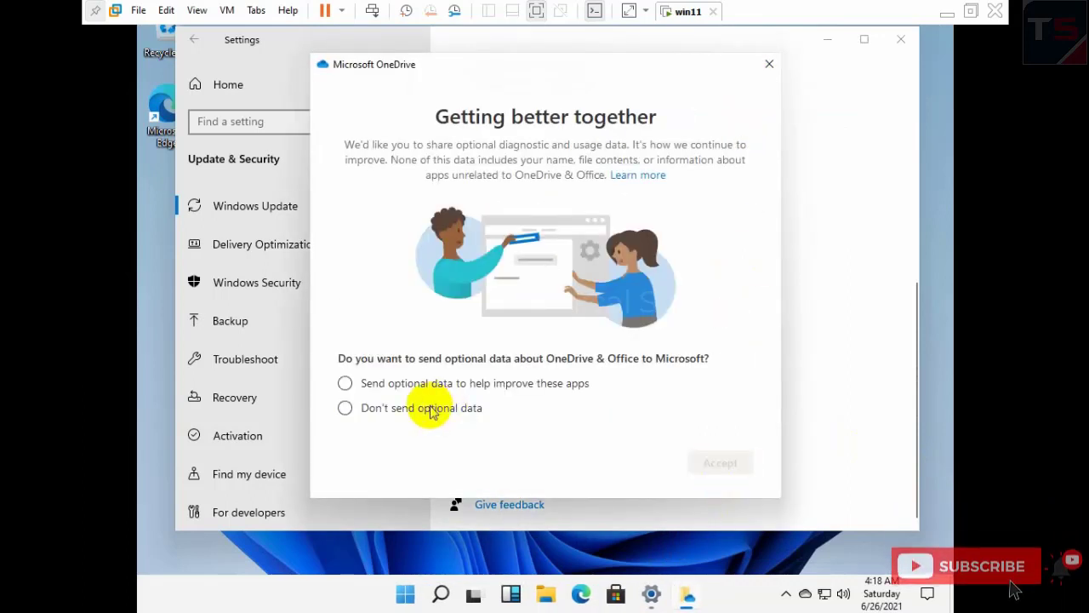
click(466, 412)
click(720, 466)
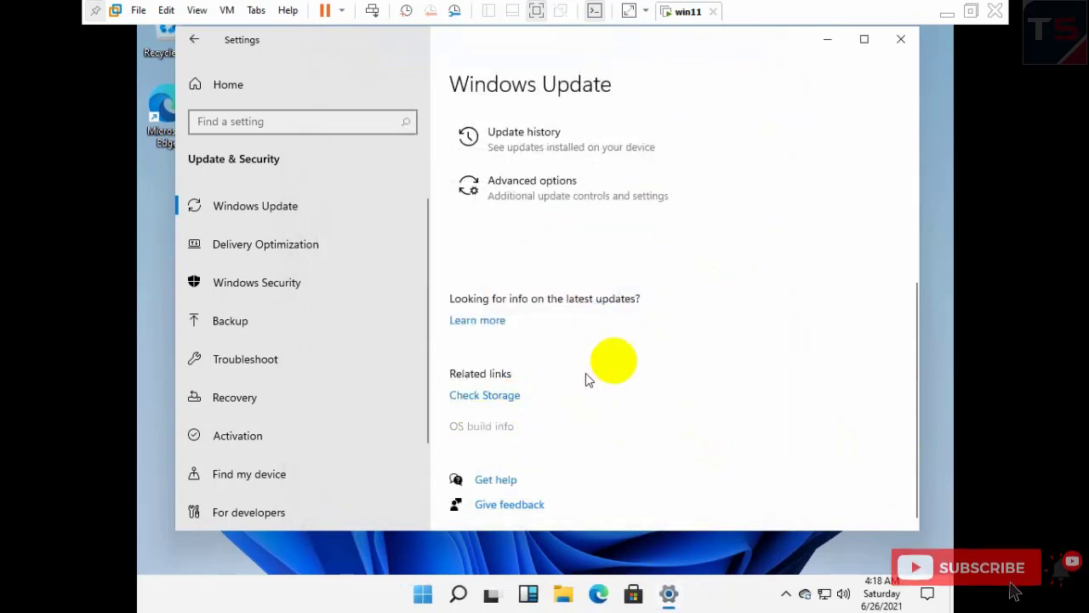
key(super+Pause)
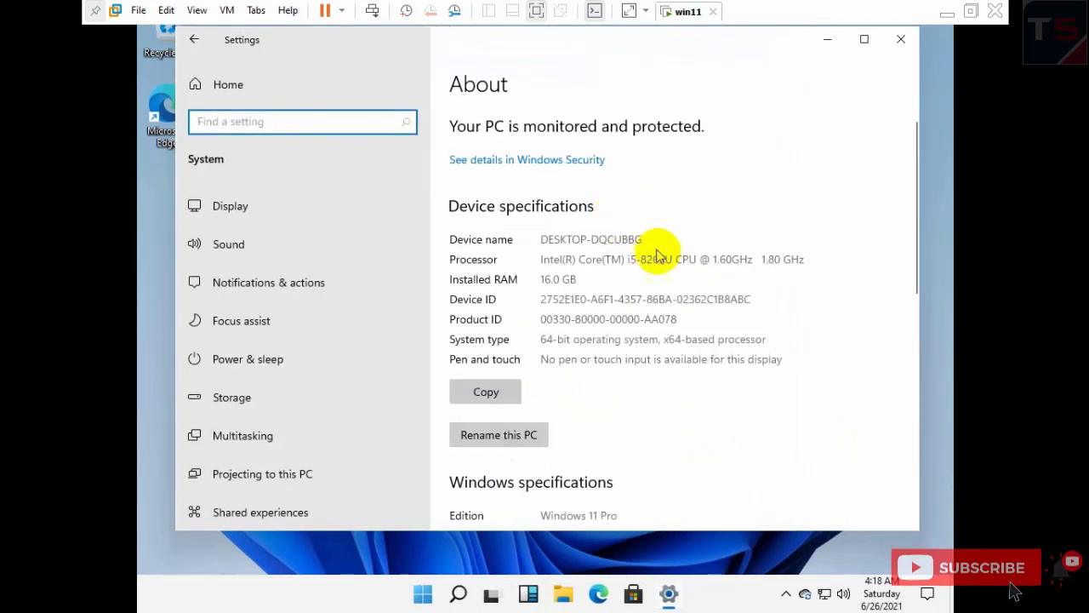
- Highlight the processor name and speed on the About page and scroll its specifications
drag(589, 264, 682, 269)
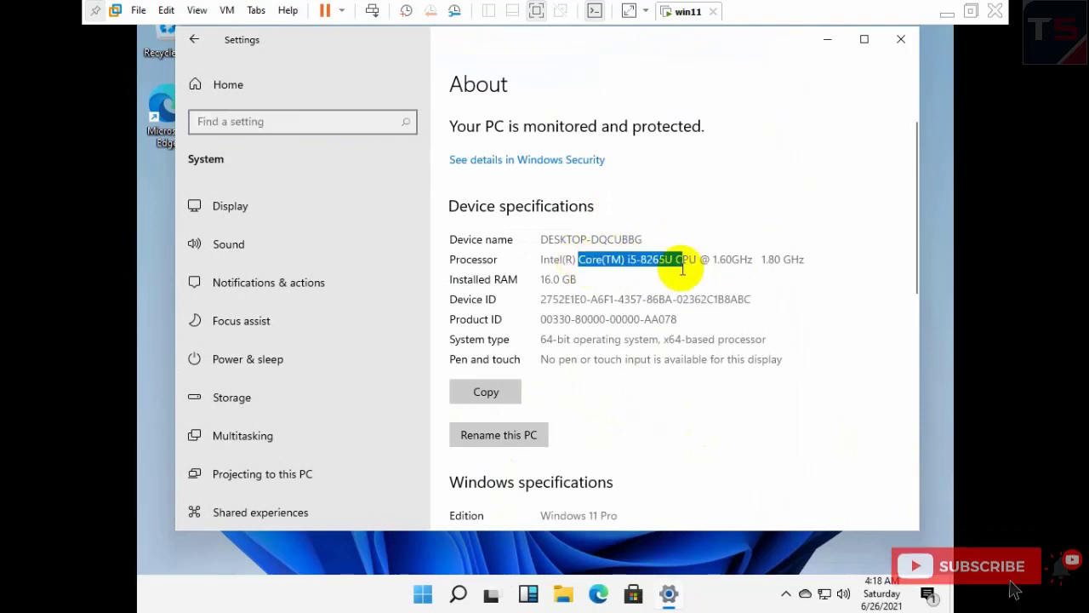
drag(779, 249, 802, 255)
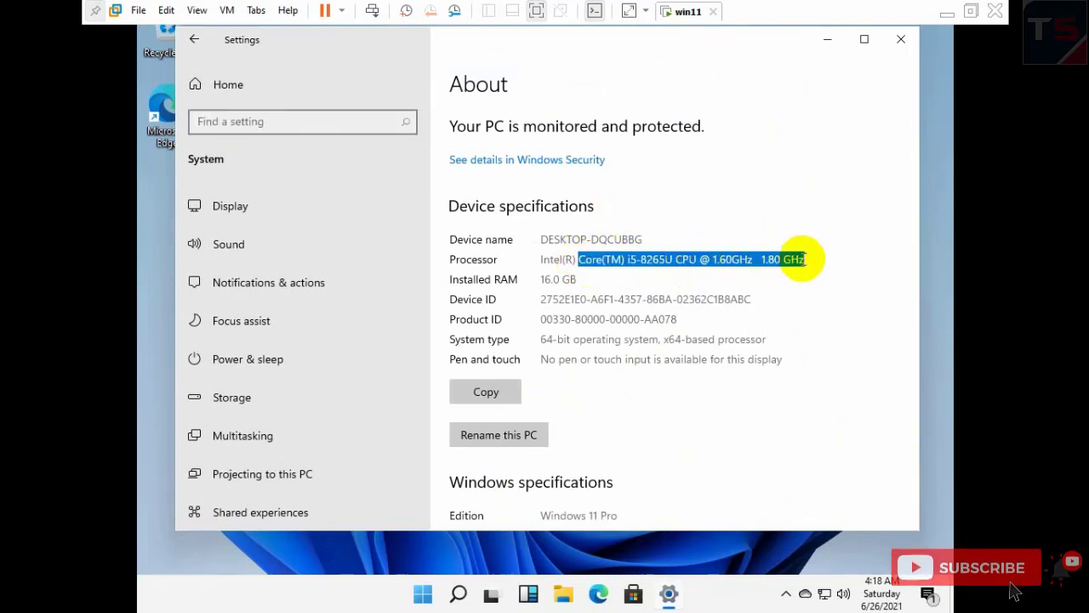
click(561, 299)
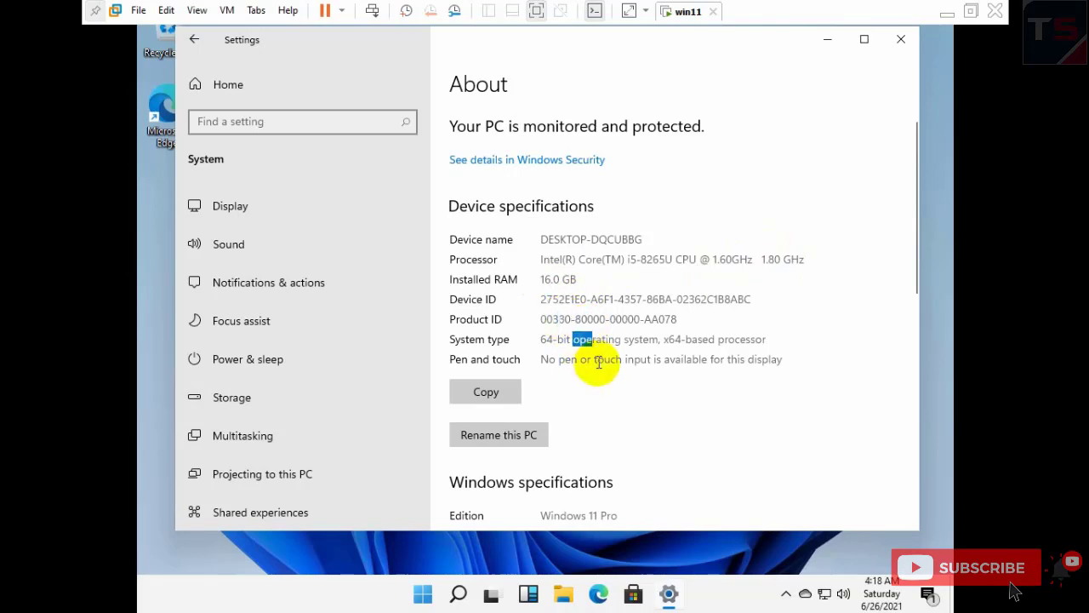
scroll(598, 362, down, 5)
scroll(650, 393, up, 3)
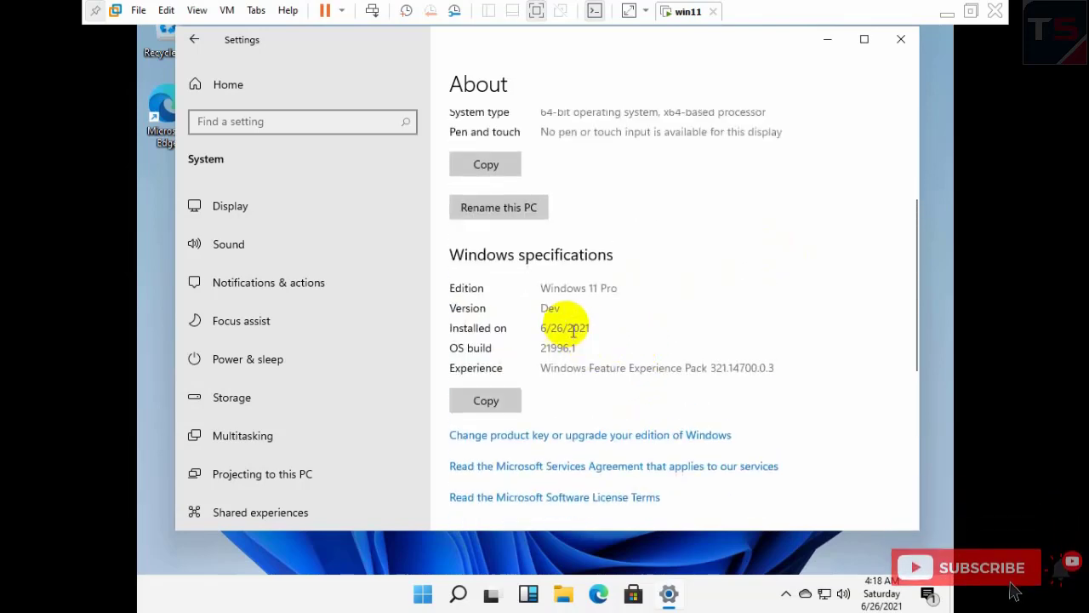
scroll(568, 362, down, 4)
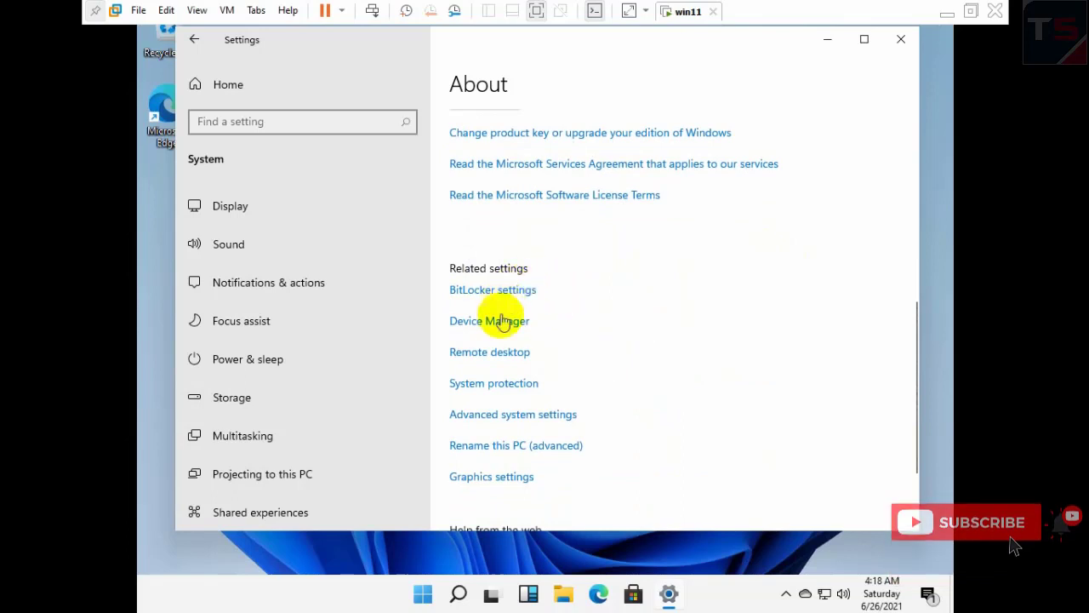
- Inspect Performance and Startup and Recovery options, keeping Windows 10 as default, without changes
click(503, 416)
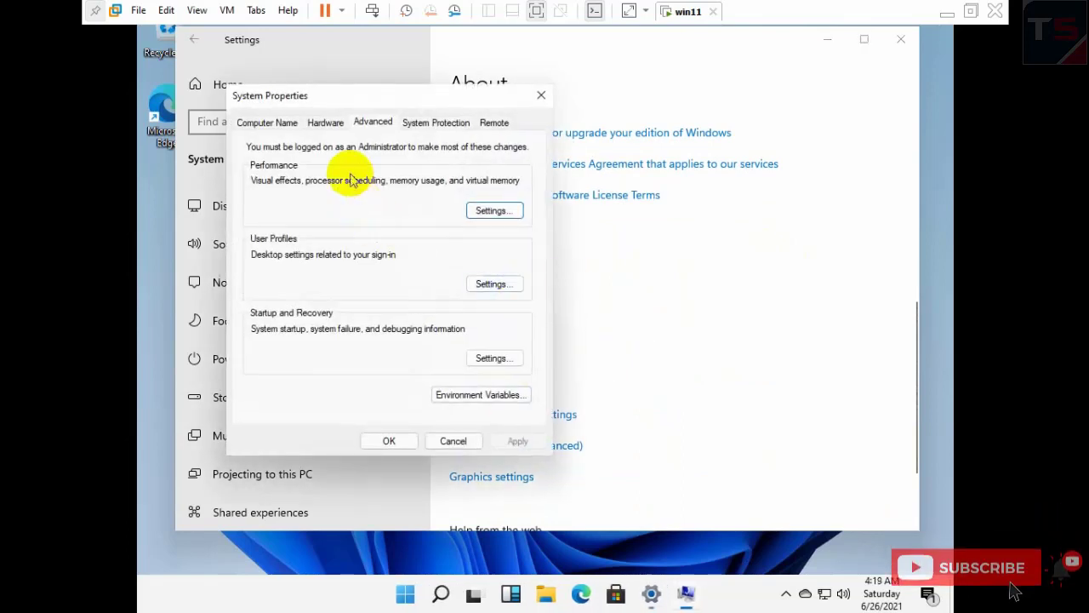
click(491, 211)
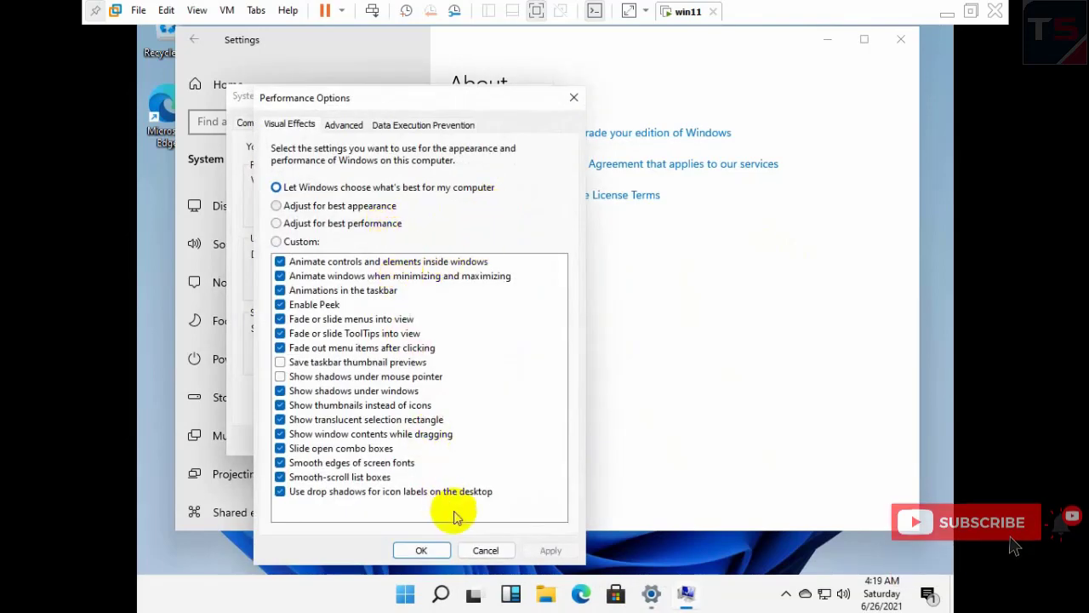
click(484, 549)
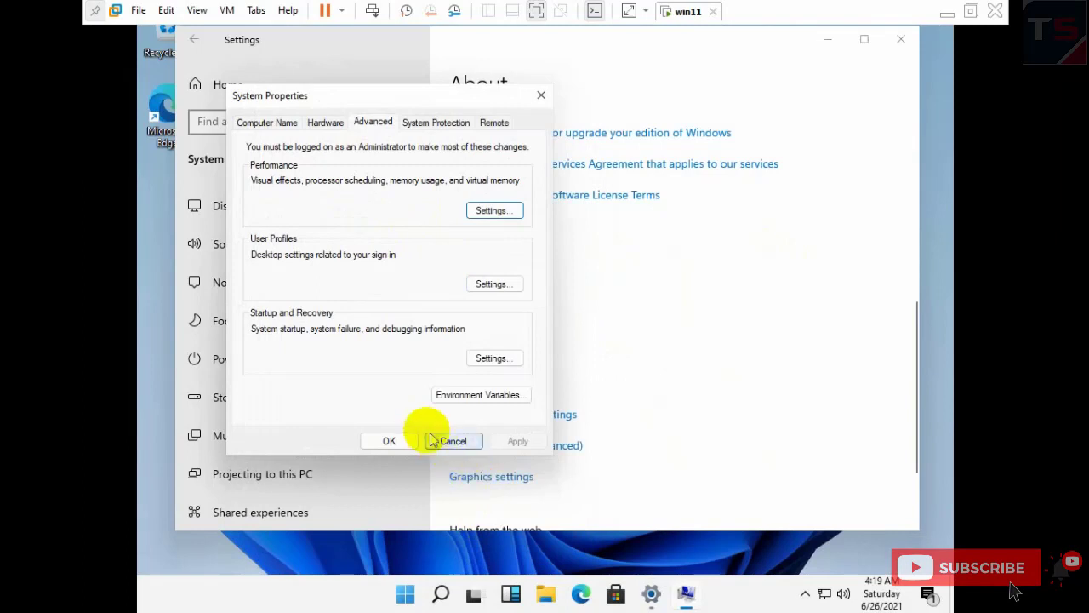
click(493, 357)
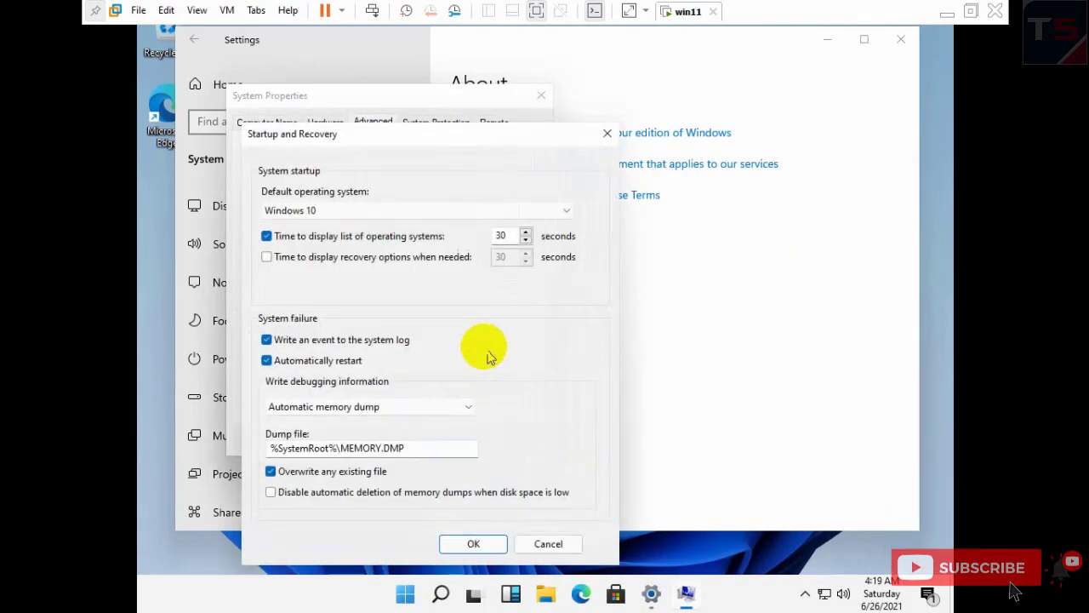
click(464, 212)
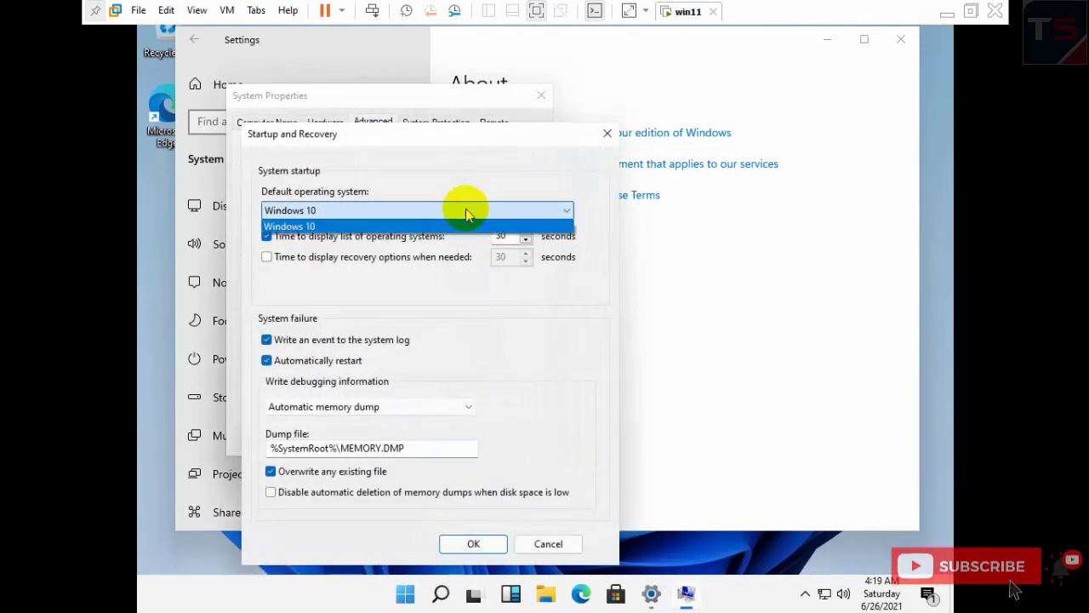
click(467, 227)
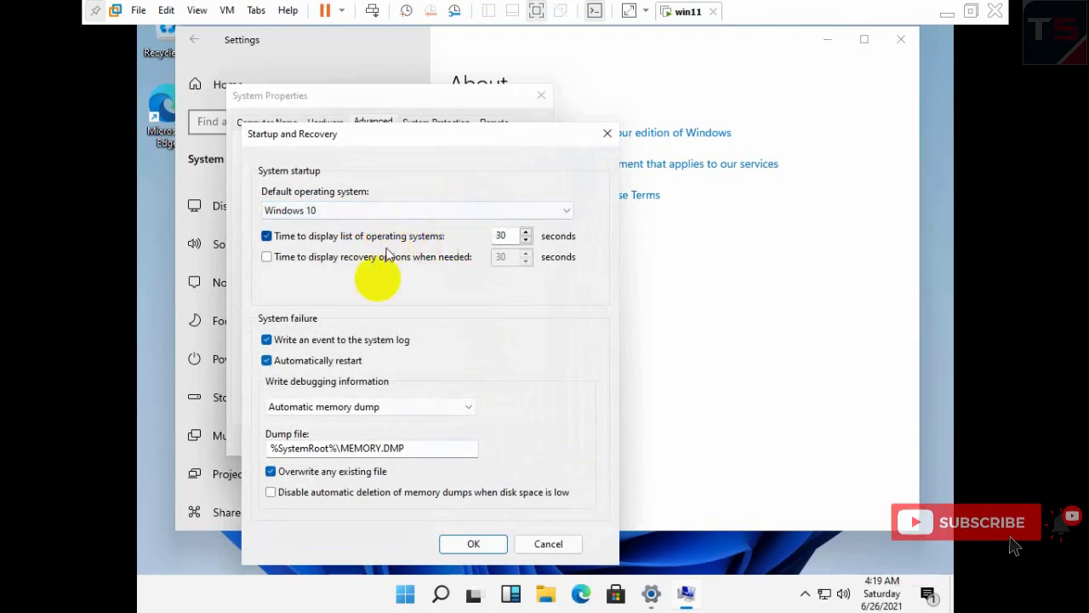
click(547, 544)
- View the Hardware and Remote tabs, close System Properties, and open Remote Desktop settings
click(331, 125)
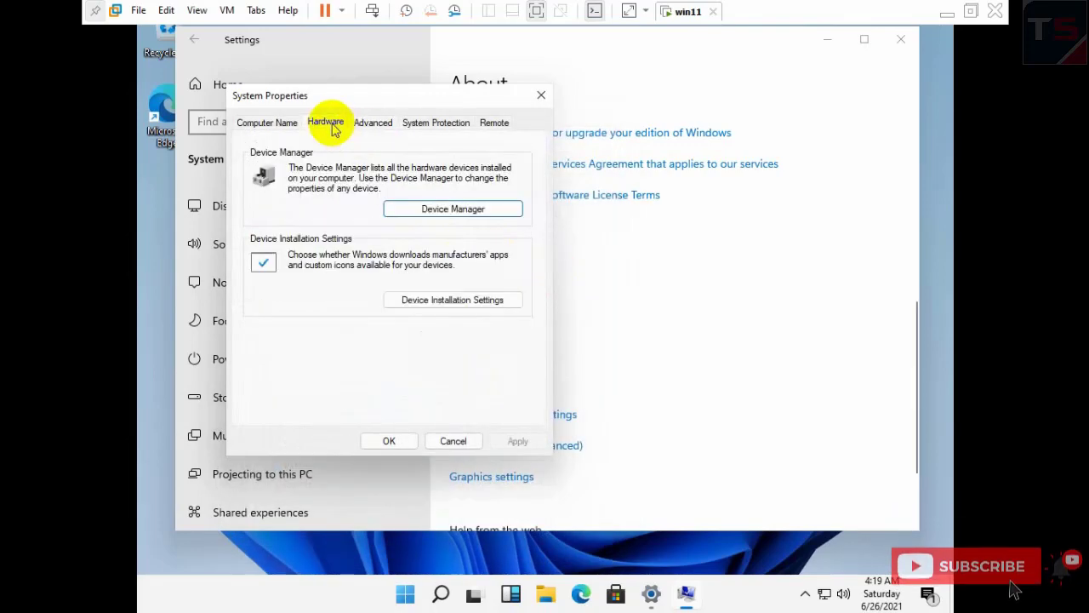
click(491, 123)
click(540, 96)
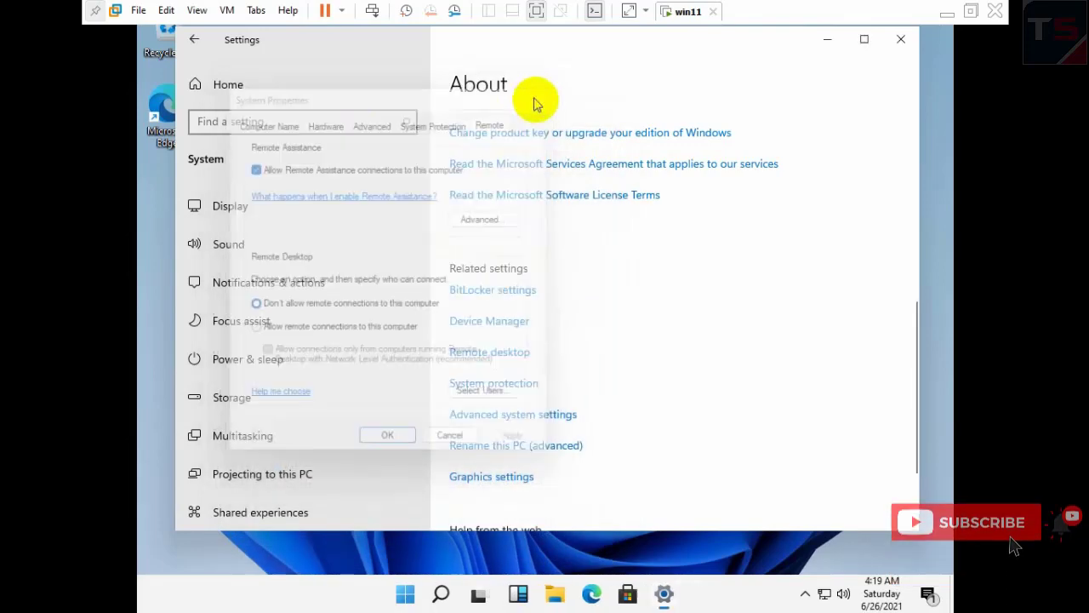
scroll(647, 273, up, 3)
scroll(651, 281, up, 4)
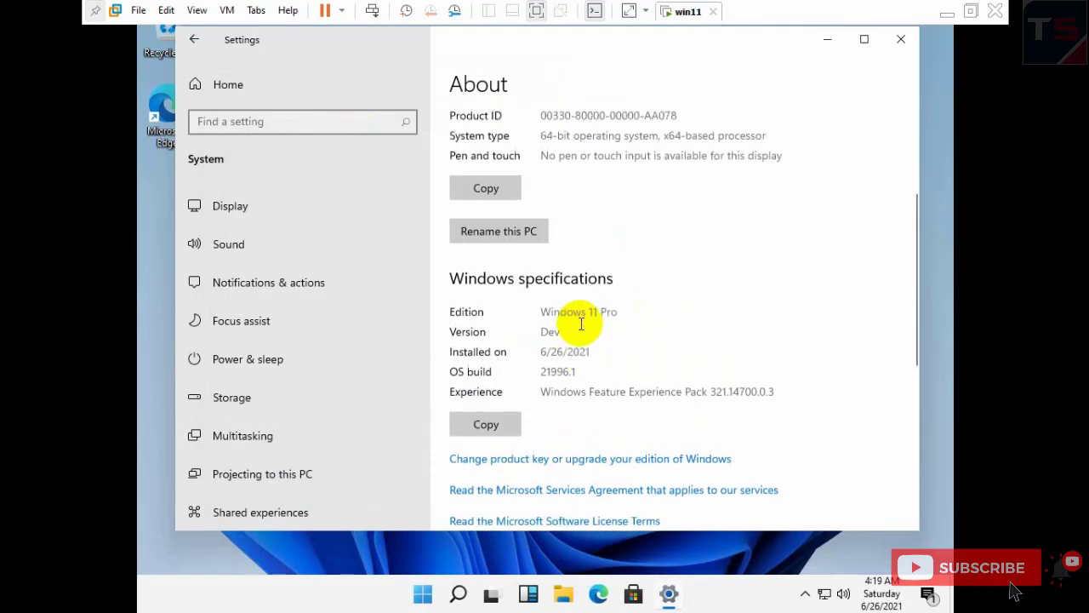
scroll(596, 383, up, 3)
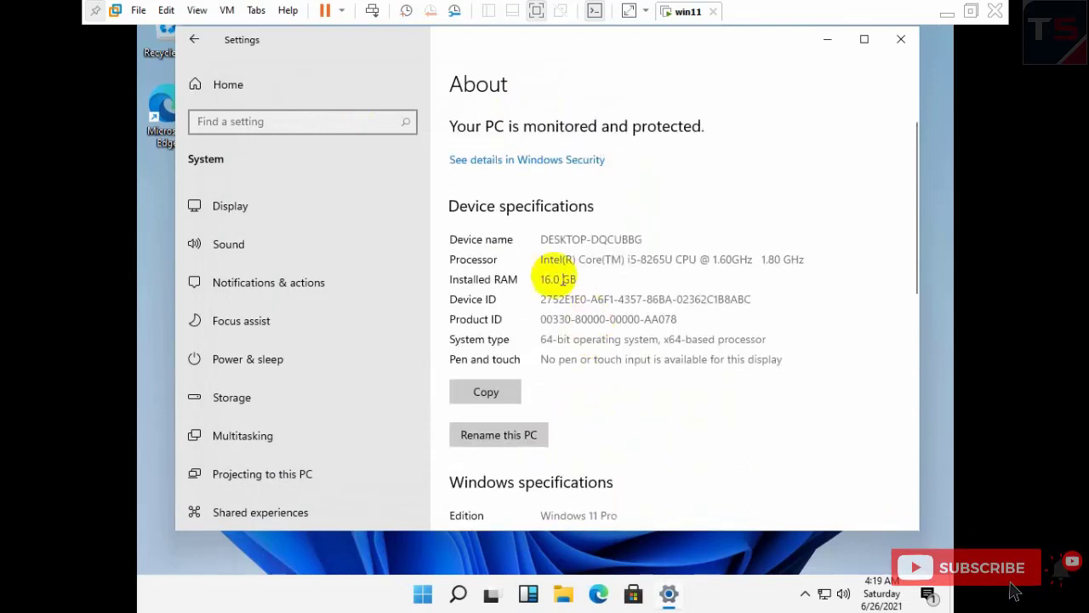
scroll(323, 349, down, 3)
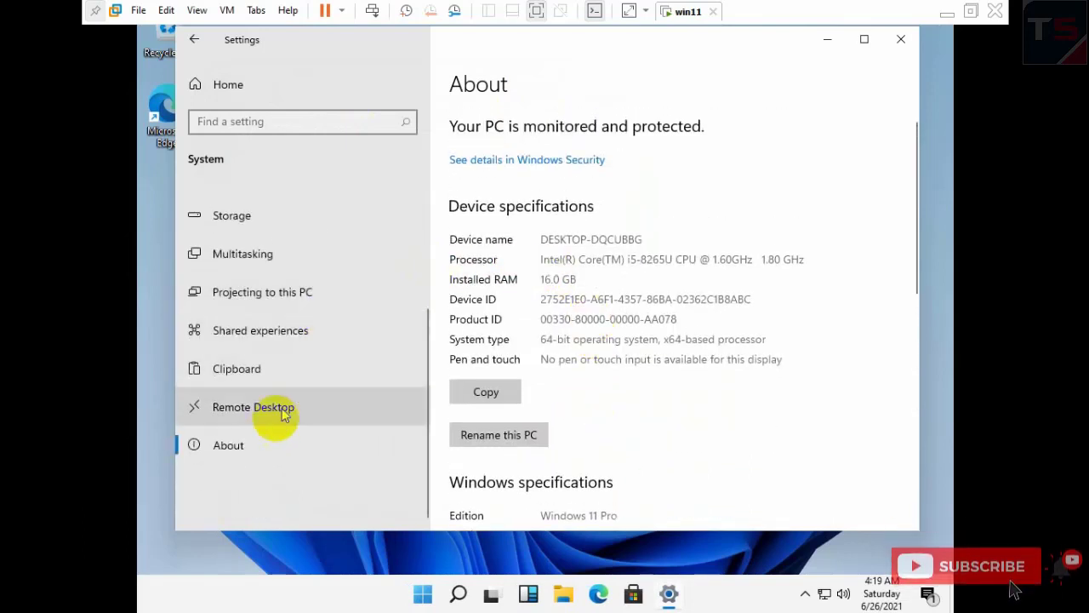
click(254, 406)
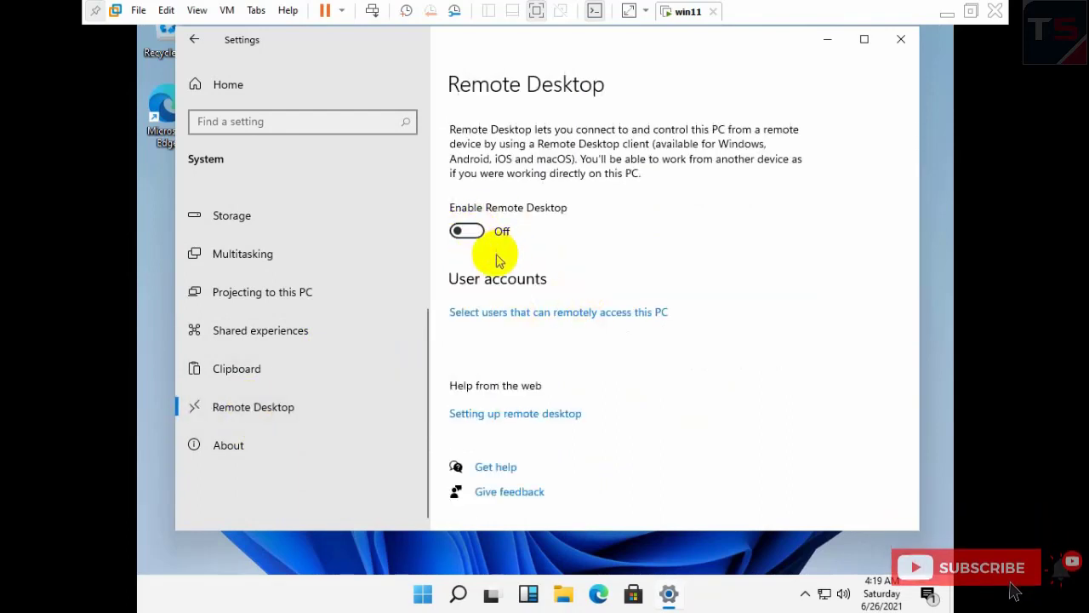
click(463, 232)
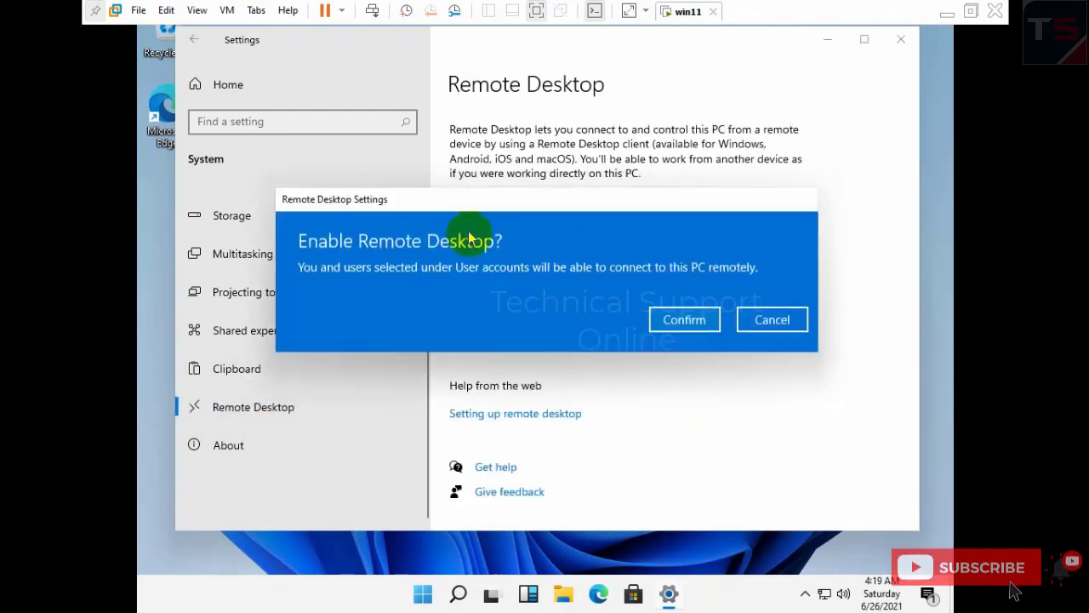
click(669, 324)
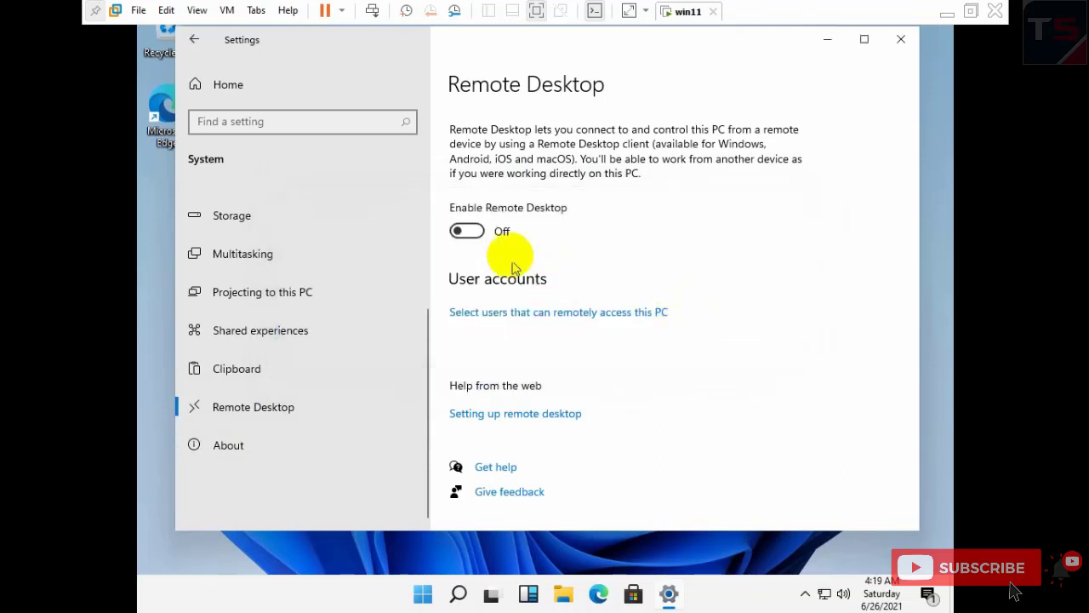
click(467, 234)
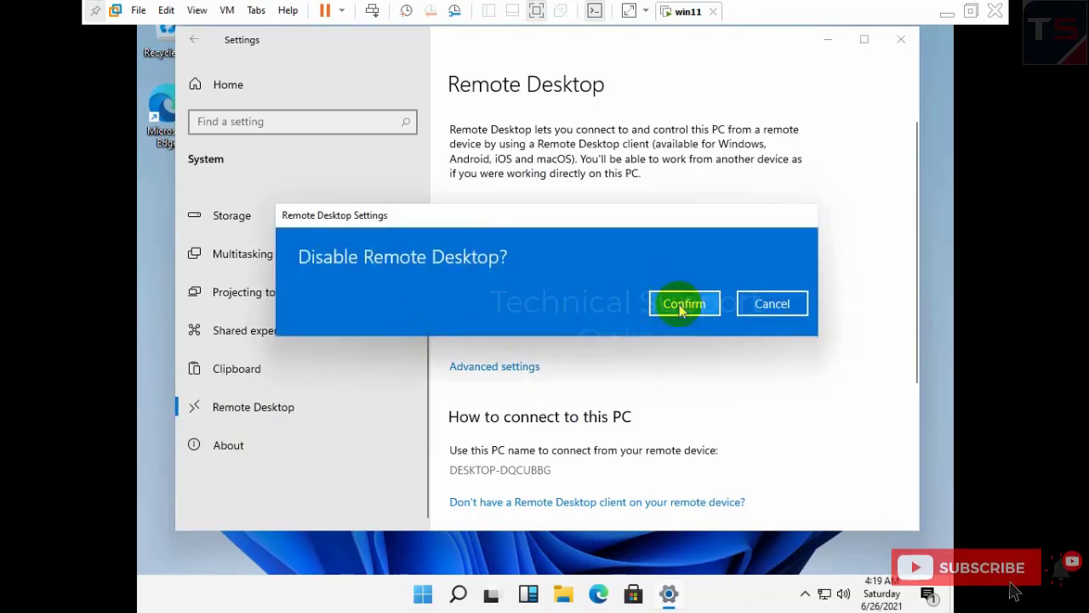
click(684, 303)
click(255, 445)
scroll(449, 347, down, 3)
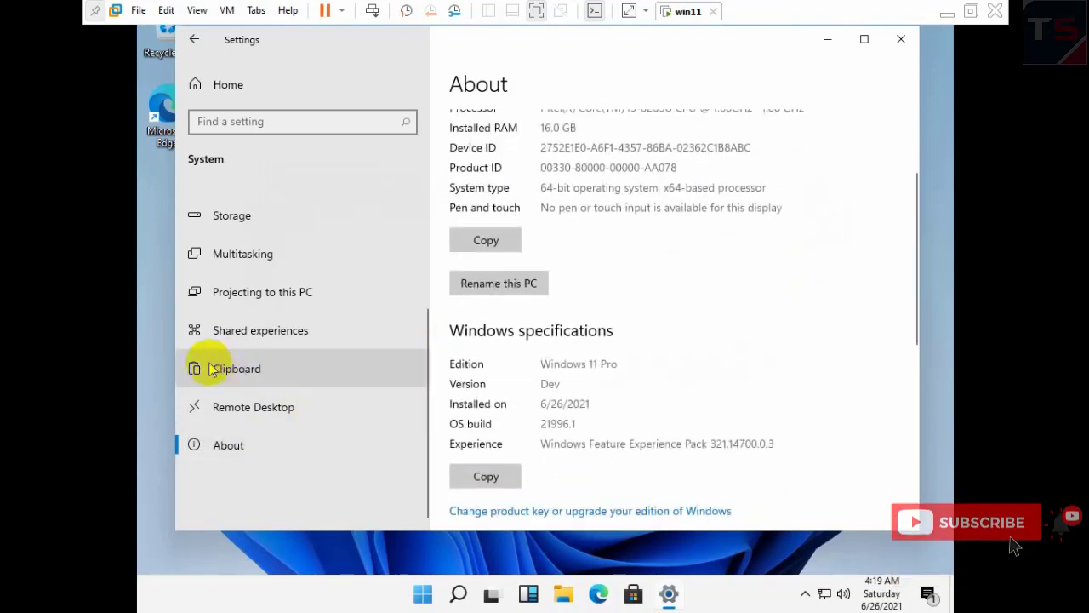
- View the Clipboard page, then Storage's temporary files breakdown for Local Disk (C:)
click(311, 376)
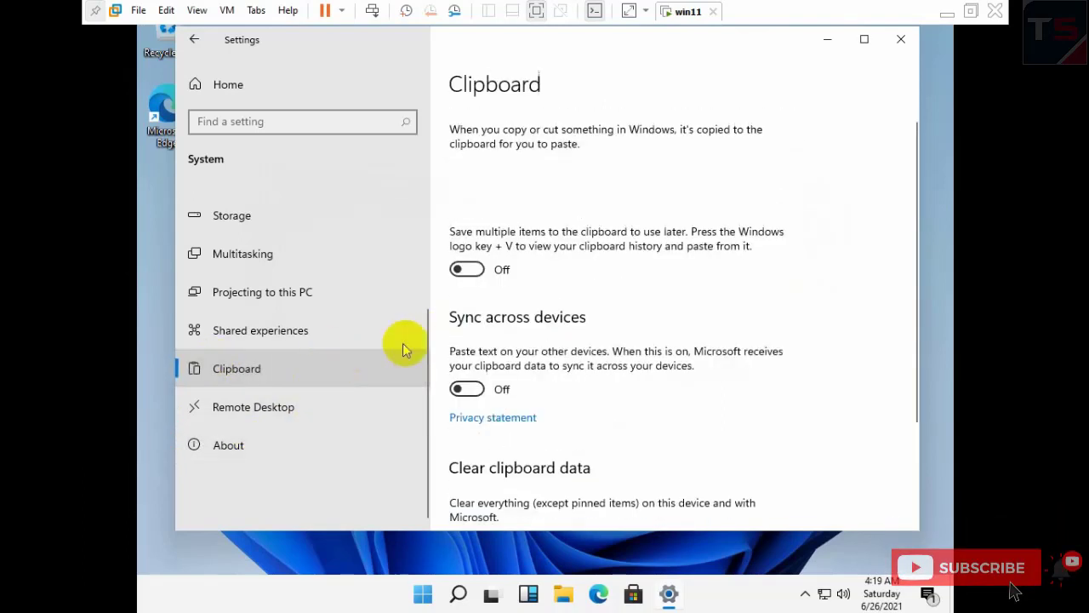
scroll(310, 372, up, 3)
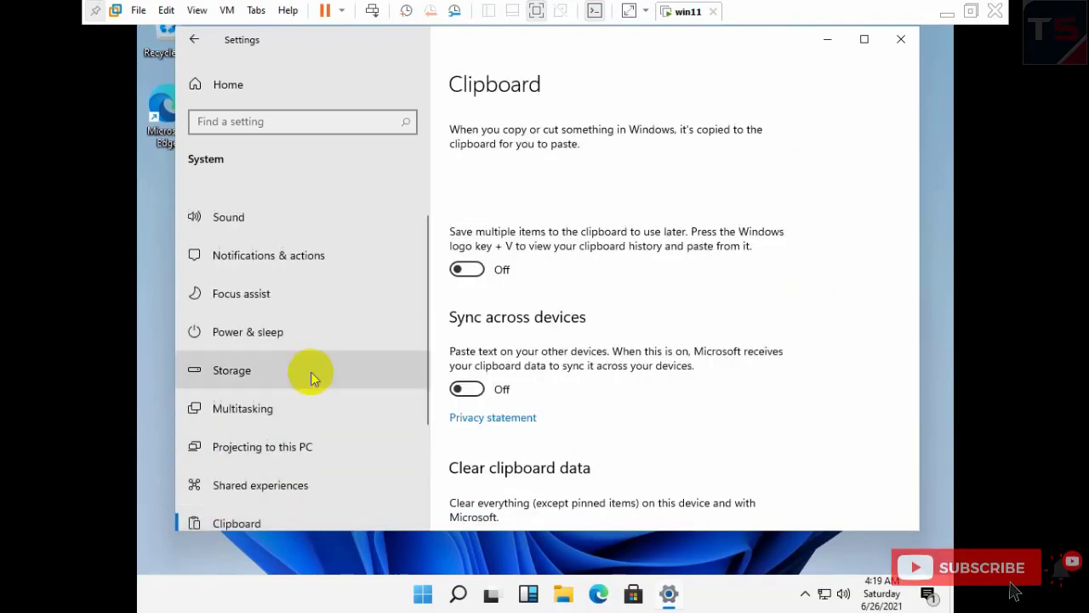
scroll(311, 372, up, 1)
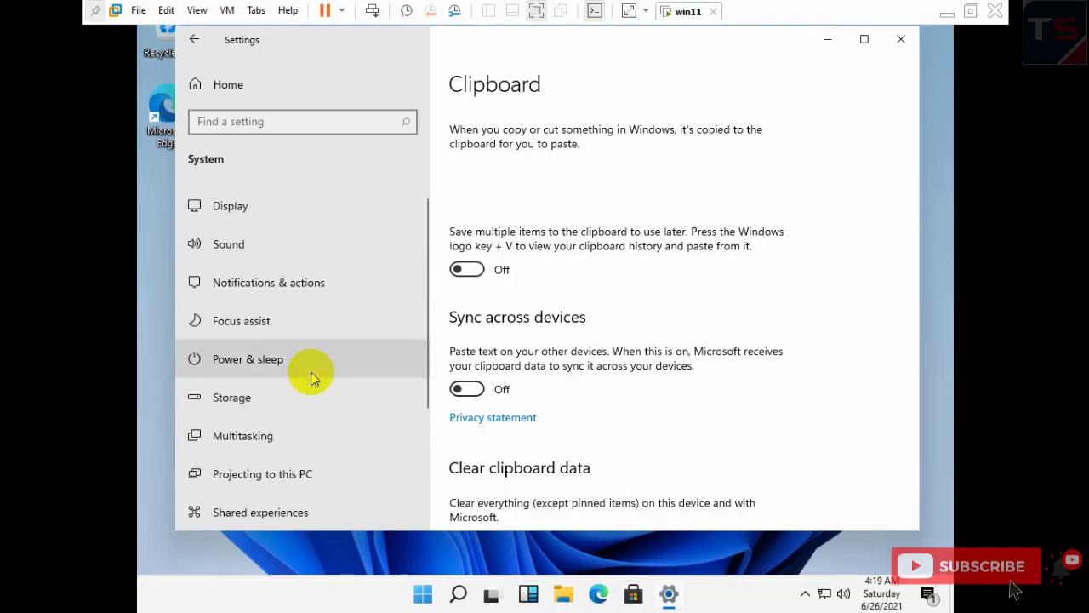
click(280, 411)
scroll(696, 294, down, 5)
scroll(698, 292, up, 5)
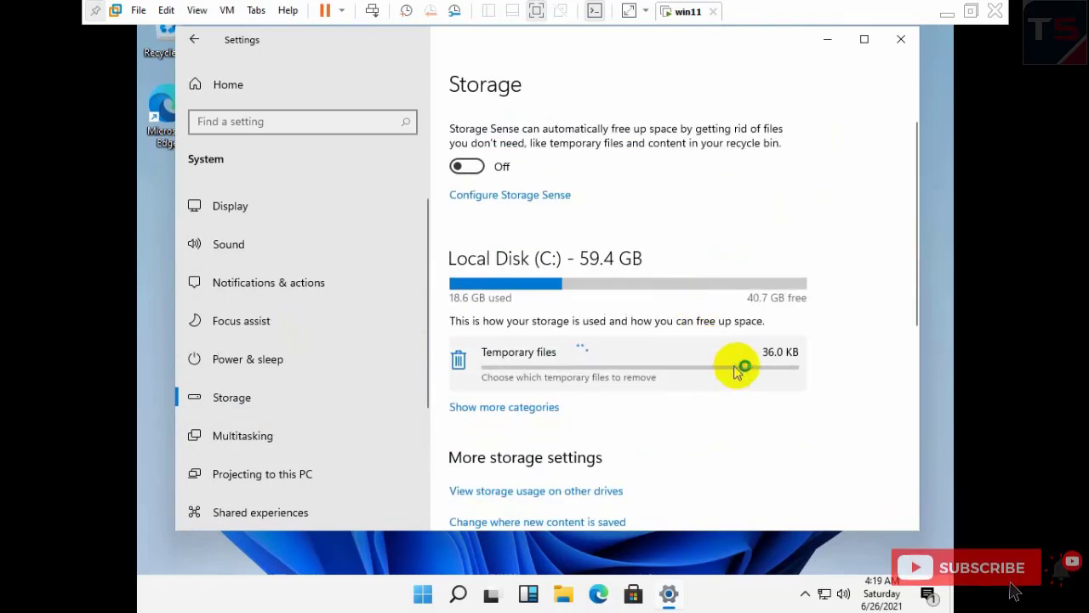
click(783, 364)
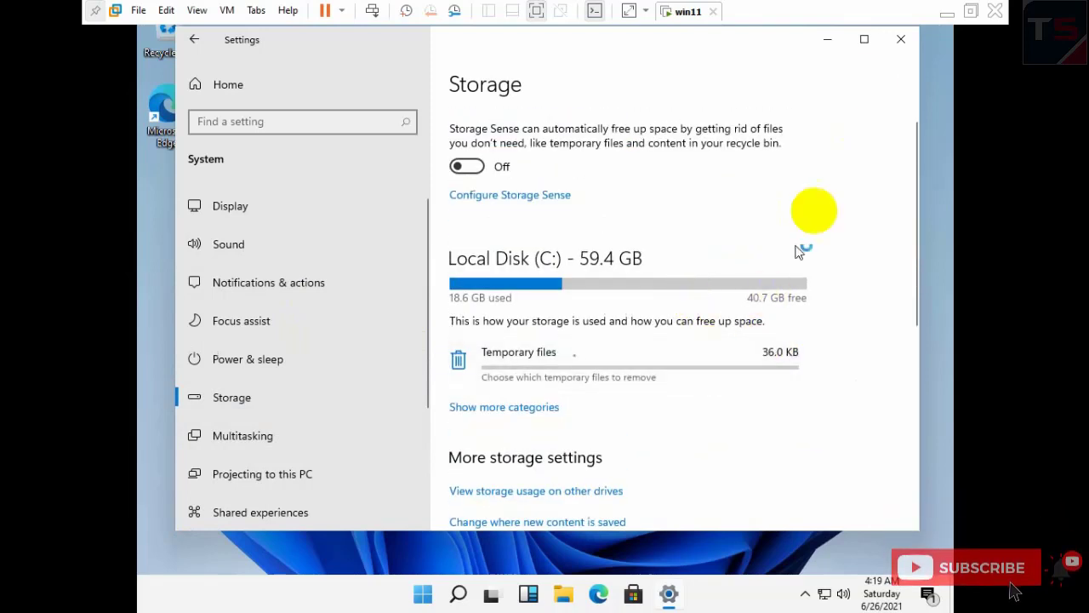
- Close Settings and refresh the desktop
click(902, 40)
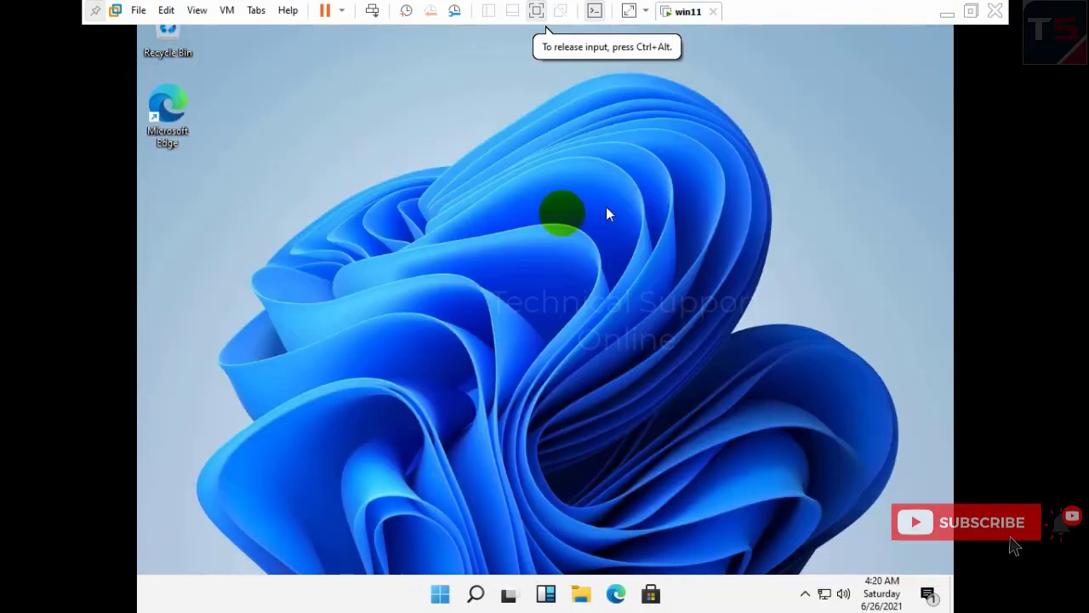
right_click(507, 120)
click(549, 167)
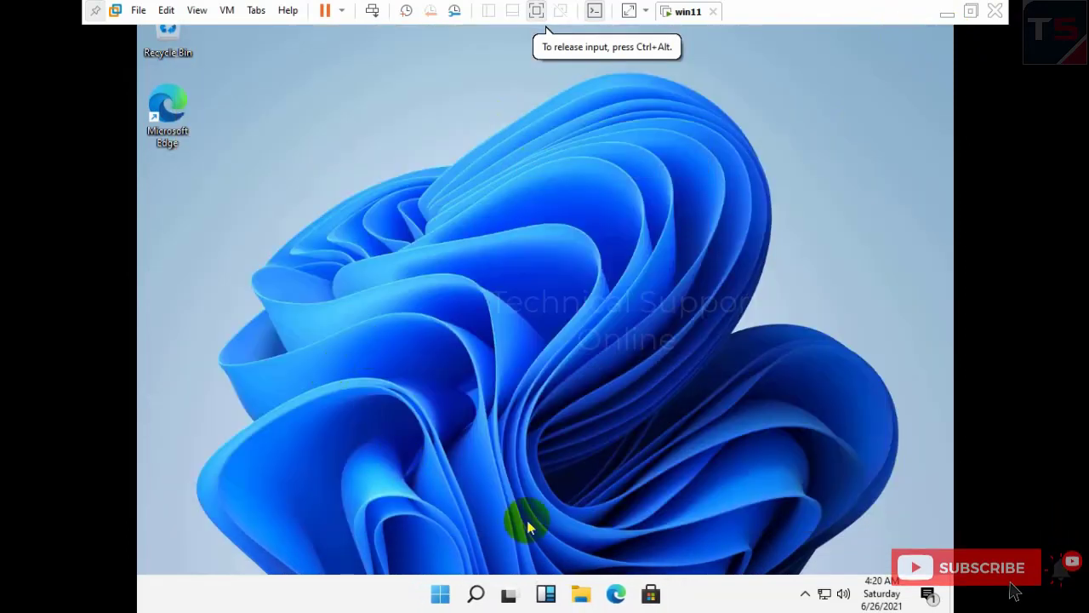
- Open the OneDrive folder in File Explorer from the tray, edit its address bar, then open quick settings
click(807, 594)
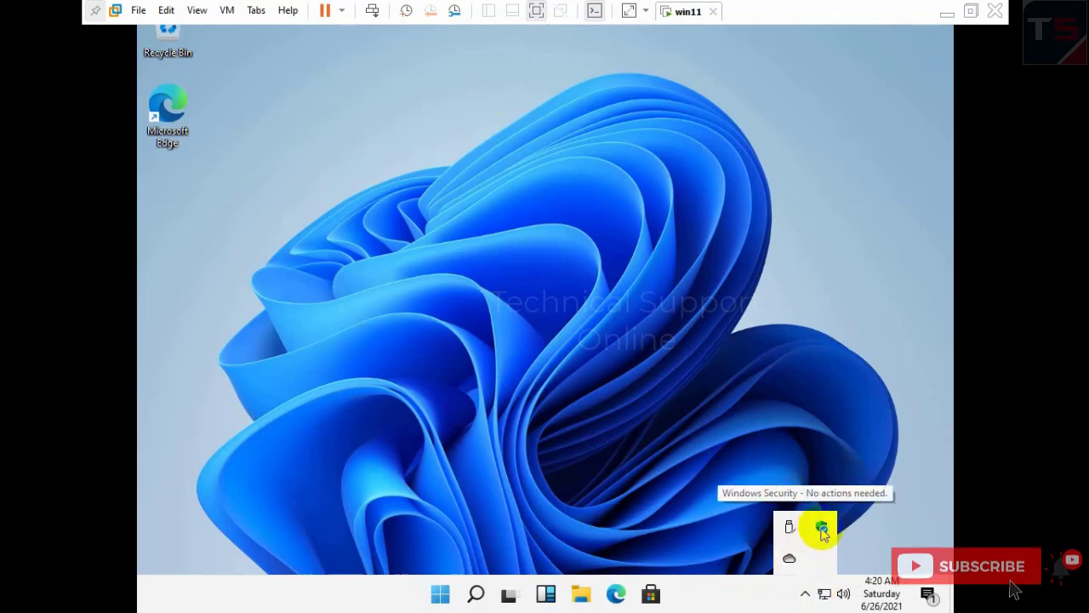
click(788, 559)
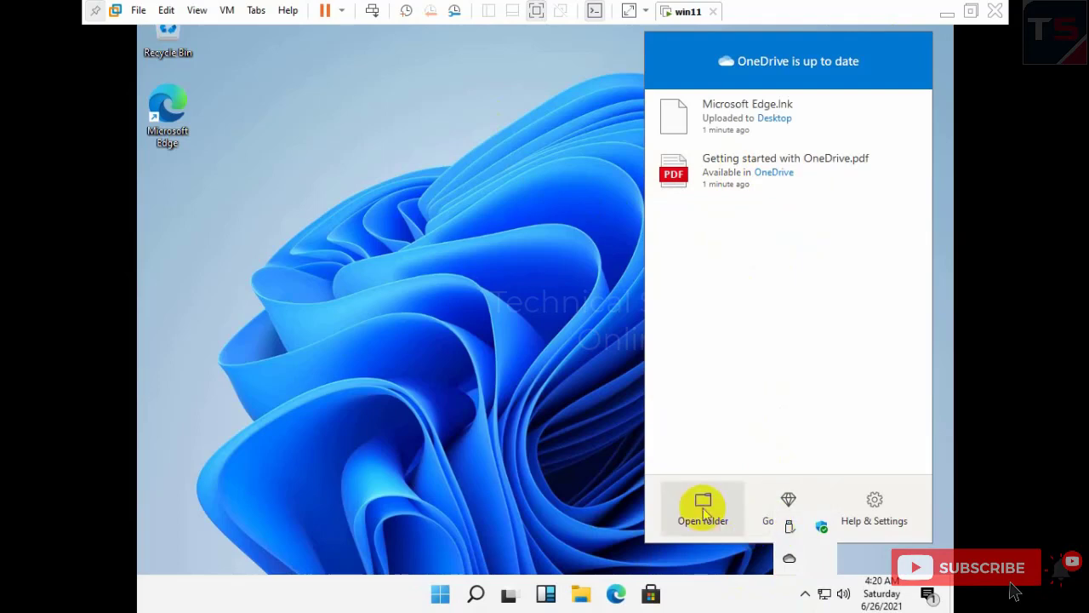
click(702, 505)
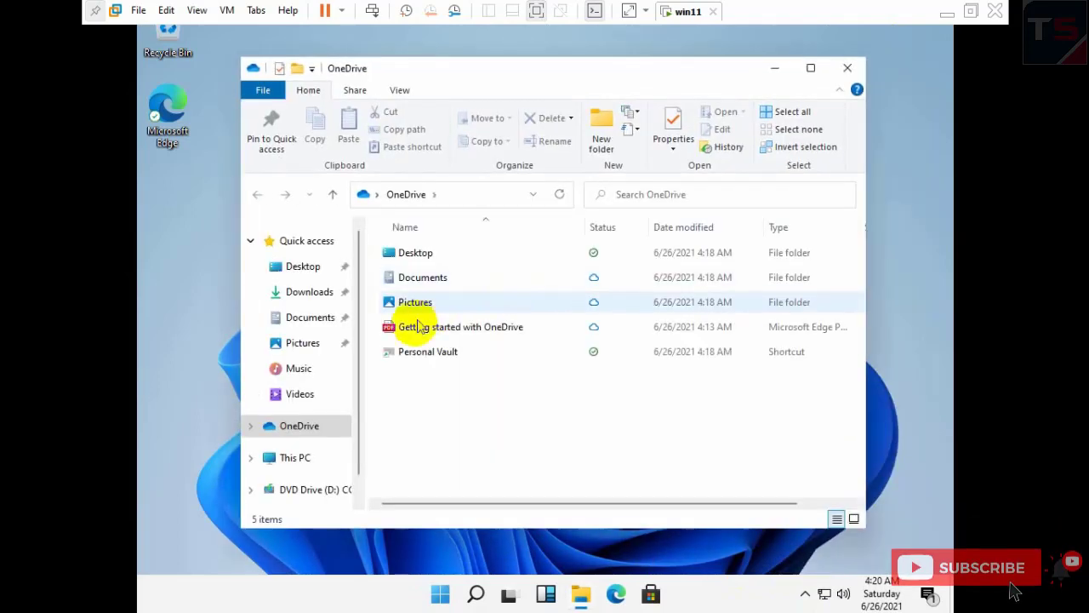
click(463, 194)
click(463, 194)
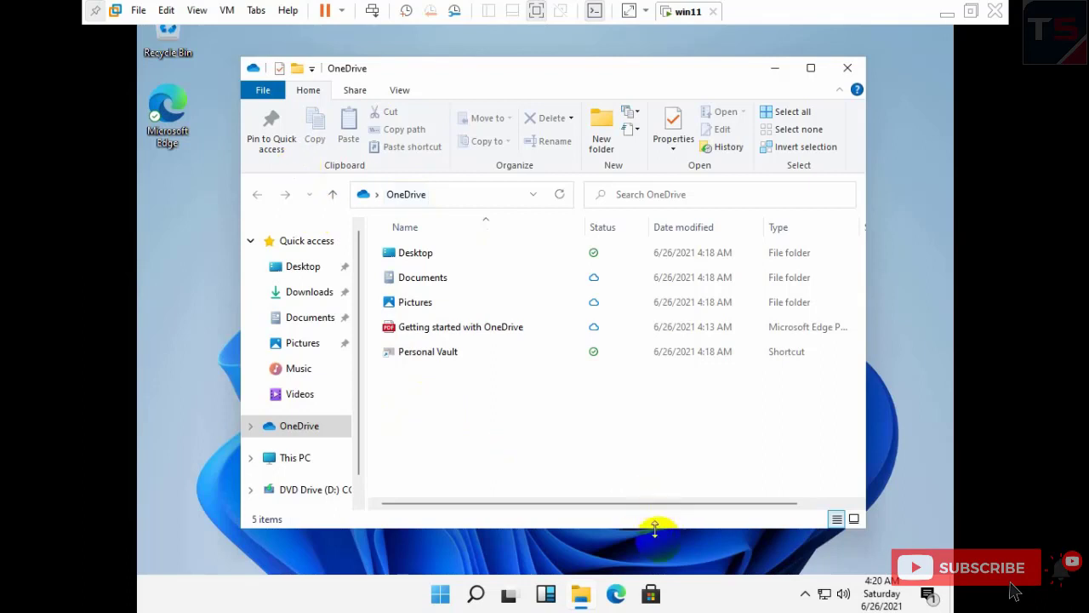
click(927, 593)
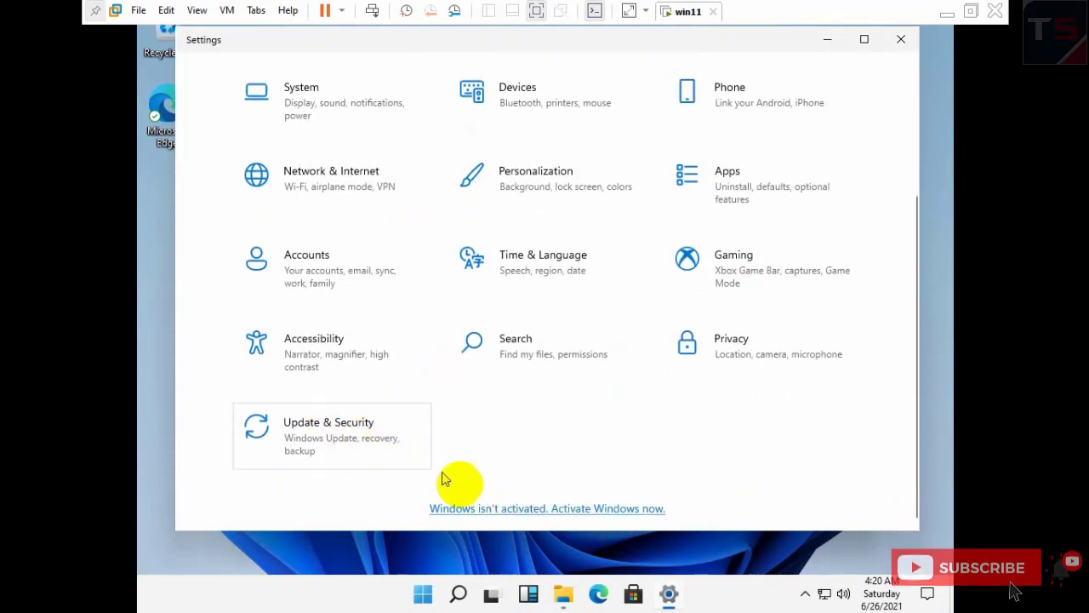
- Open the Activation page via 'Windows isn't activated', scroll Update & Security, then close Settings
click(527, 507)
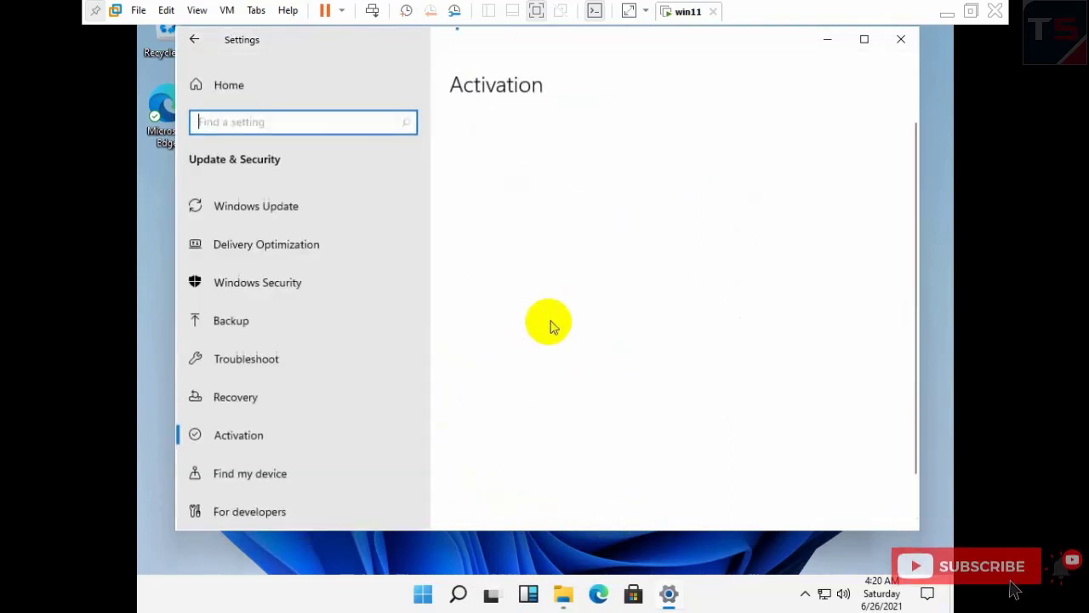
scroll(306, 209, down, 1)
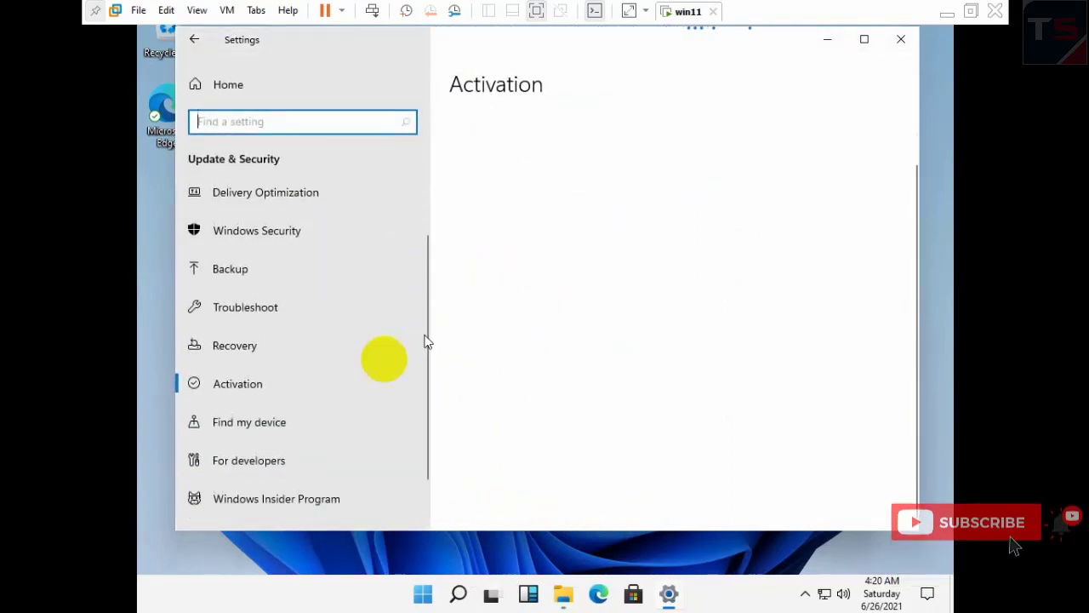
scroll(366, 383, down, 1)
scroll(330, 407, up, 1)
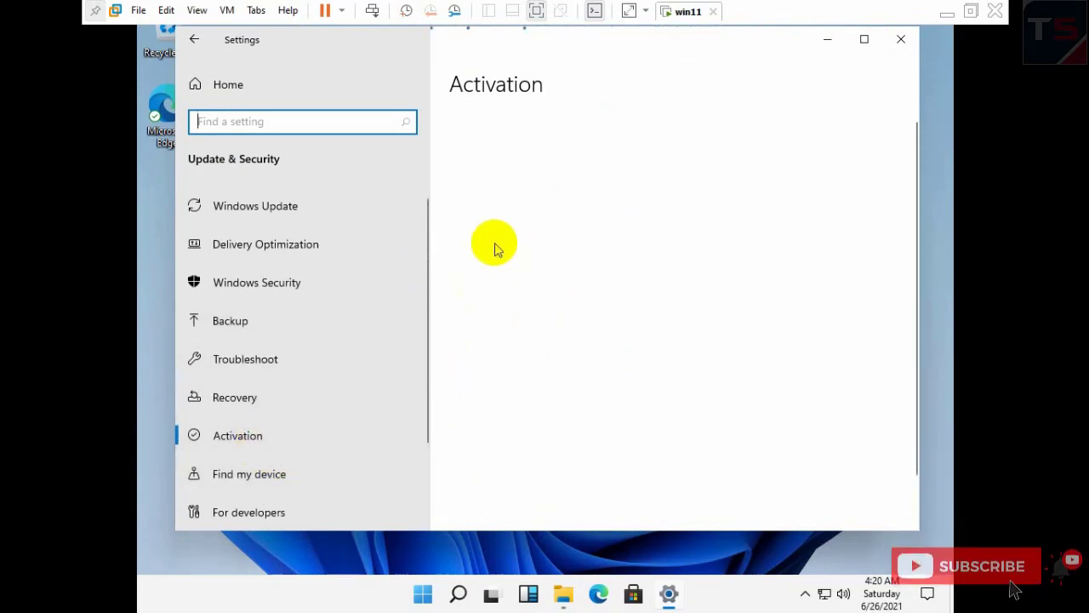
click(901, 40)
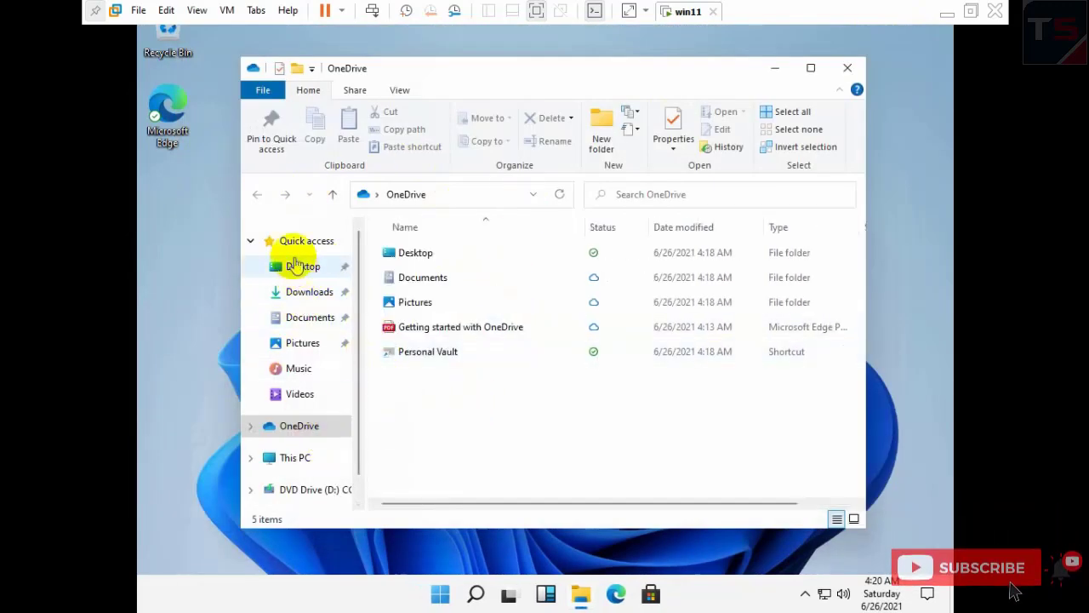
- Select This PC in File Explorer and open its Properties to show the About page
click(300, 457)
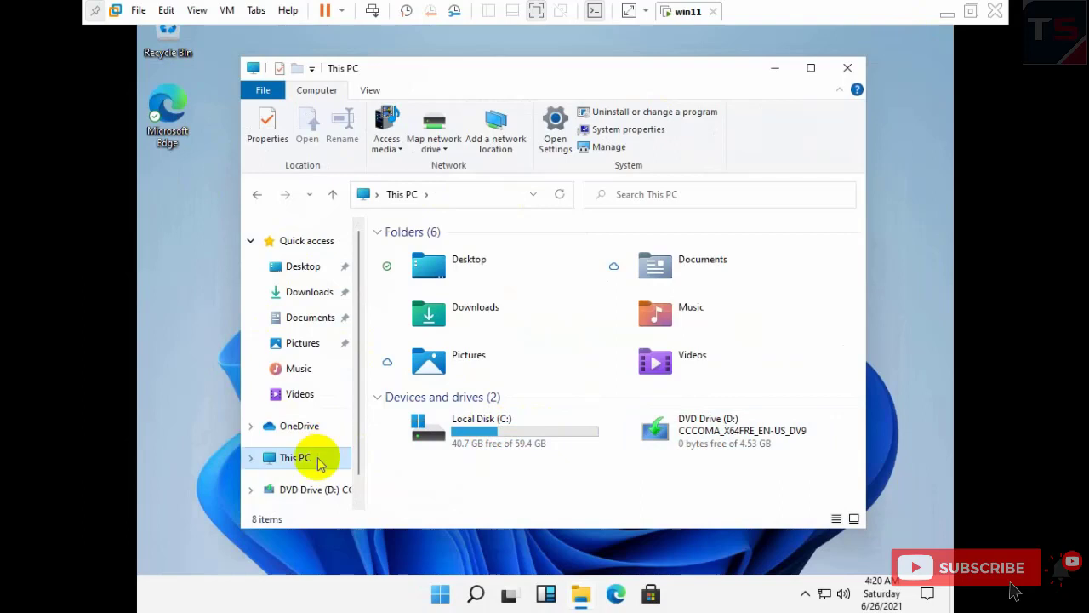
right_click(320, 464)
click(412, 443)
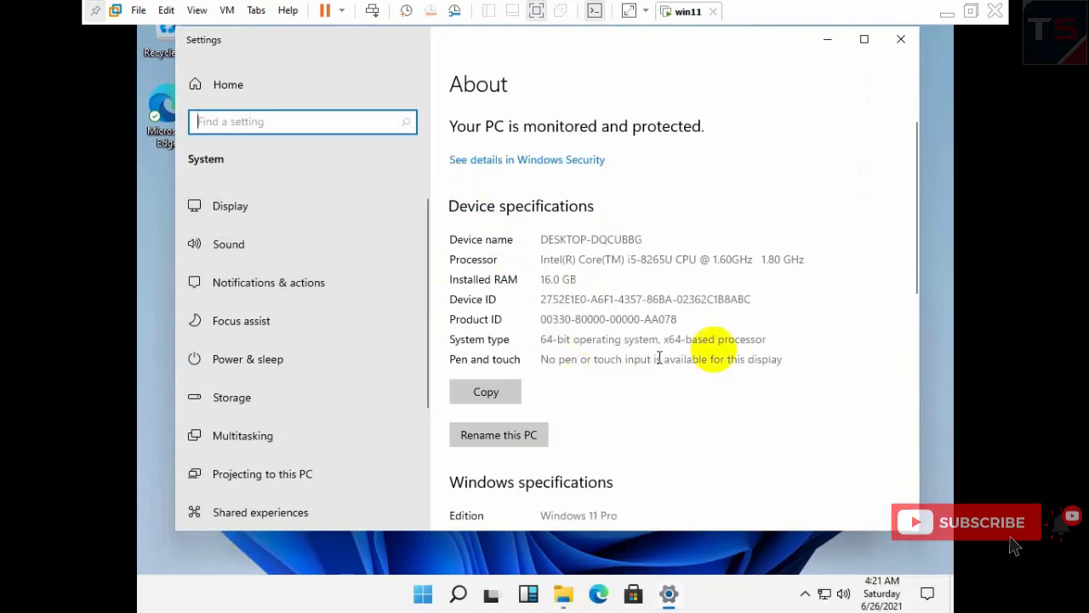
- Check the display scaling options, leaving scaling at 100% (Recommended)
scroll(680, 353, down, 10)
scroll(586, 384, up, 9)
scroll(655, 382, down, 2)
scroll(646, 383, up, 4)
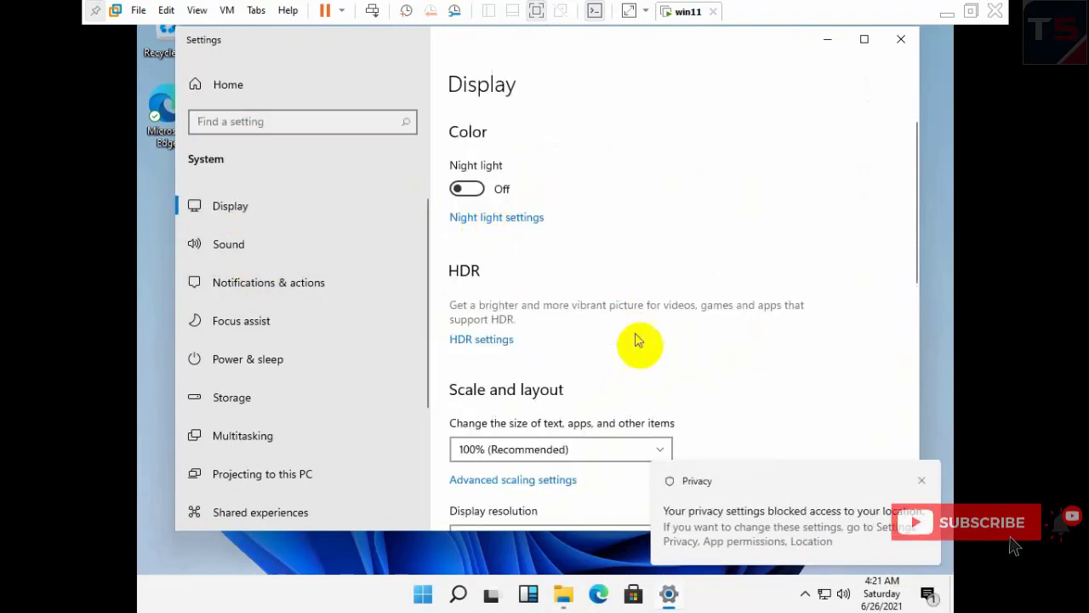
click(602, 450)
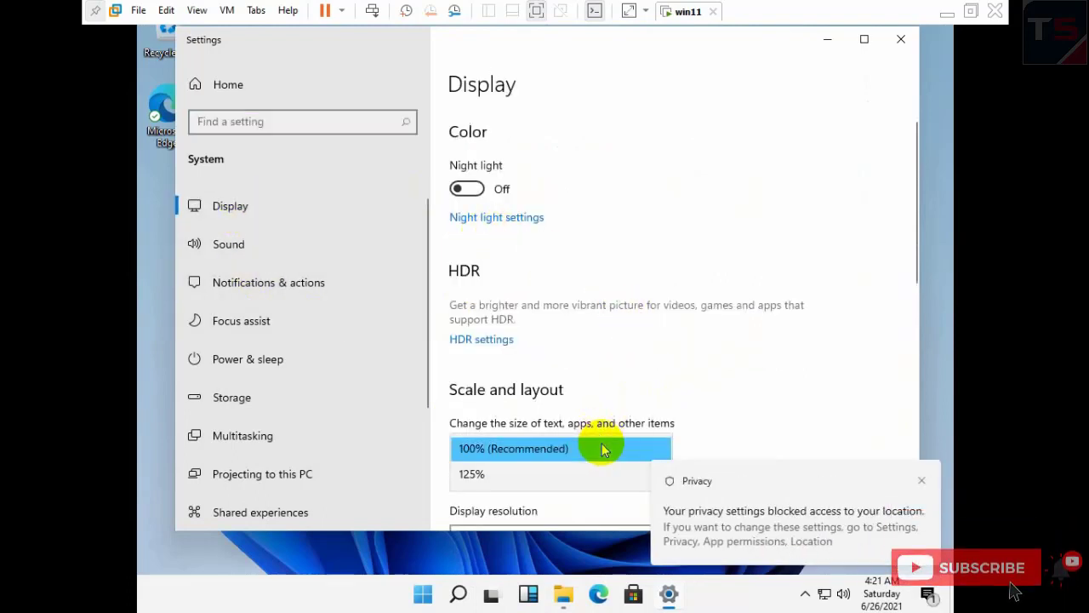
click(642, 398)
- Try a 2048 × 1536 resolution, then revert to the previous one
scroll(596, 404, down, 5)
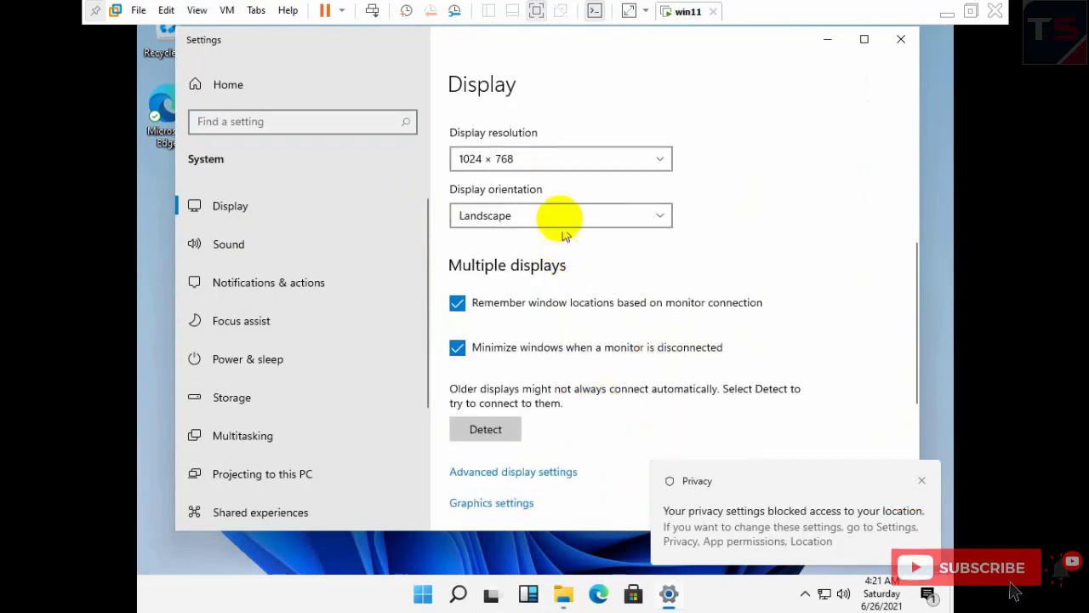
click(558, 166)
scroll(516, 417, up, 2)
click(481, 81)
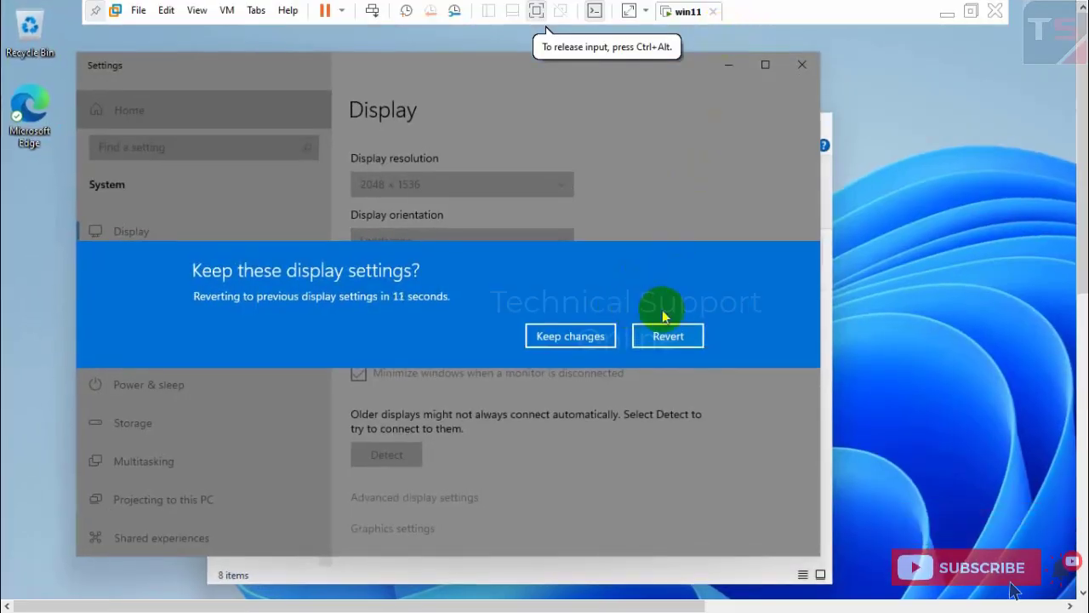
click(668, 340)
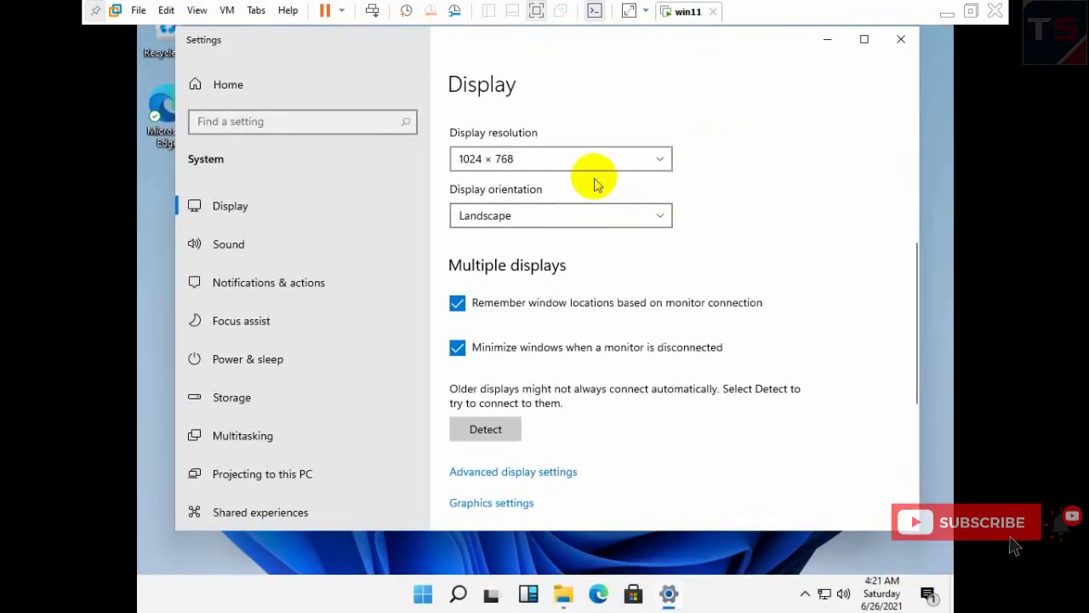
- Set the display resolution to 1366 × 768 and keep the change
click(595, 163)
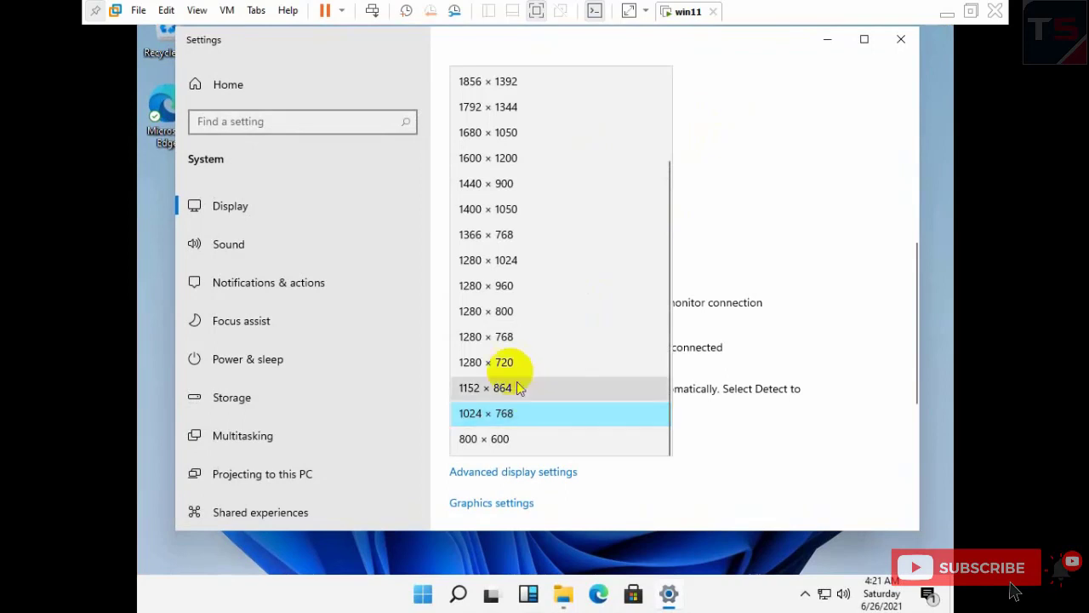
click(498, 234)
click(631, 234)
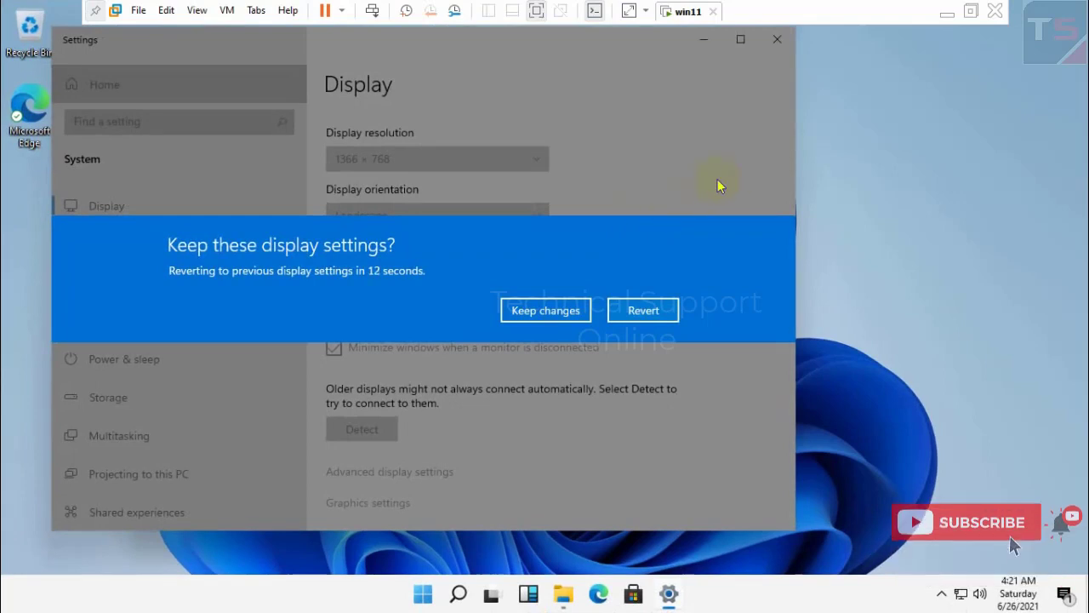
click(562, 315)
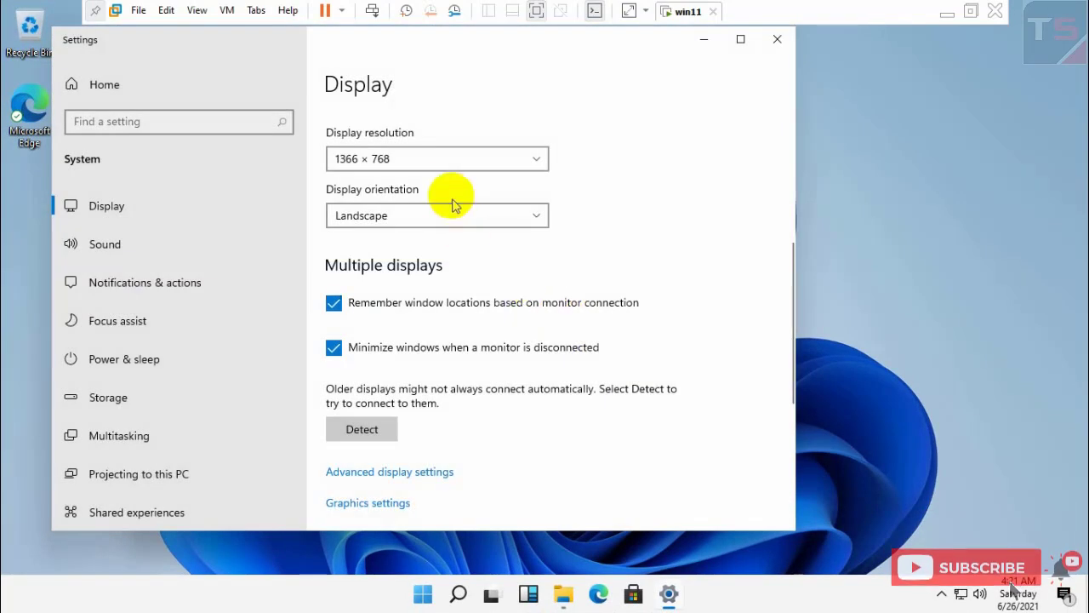
- Recheck the resolution list and scaling without changes, then close Settings
click(451, 168)
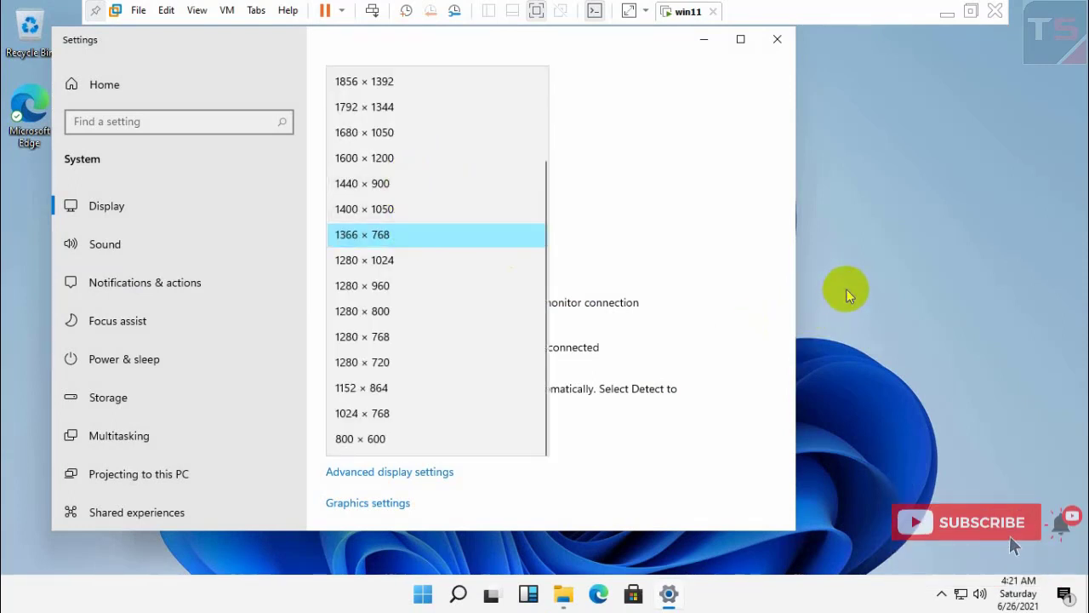
click(635, 415)
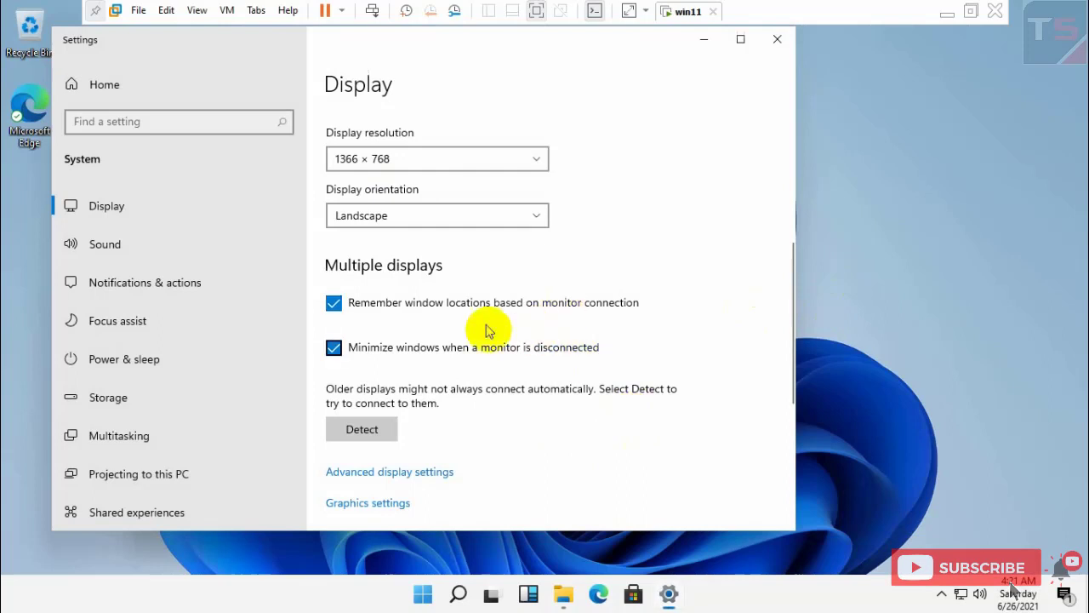
scroll(455, 285, up, 3)
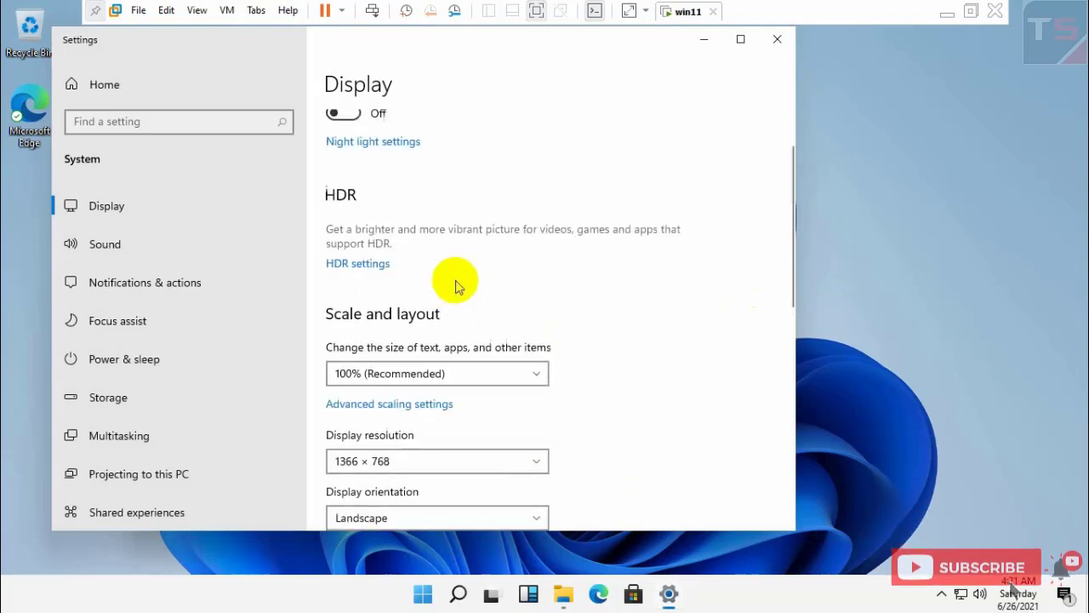
click(430, 383)
click(578, 316)
scroll(598, 319, up, 1)
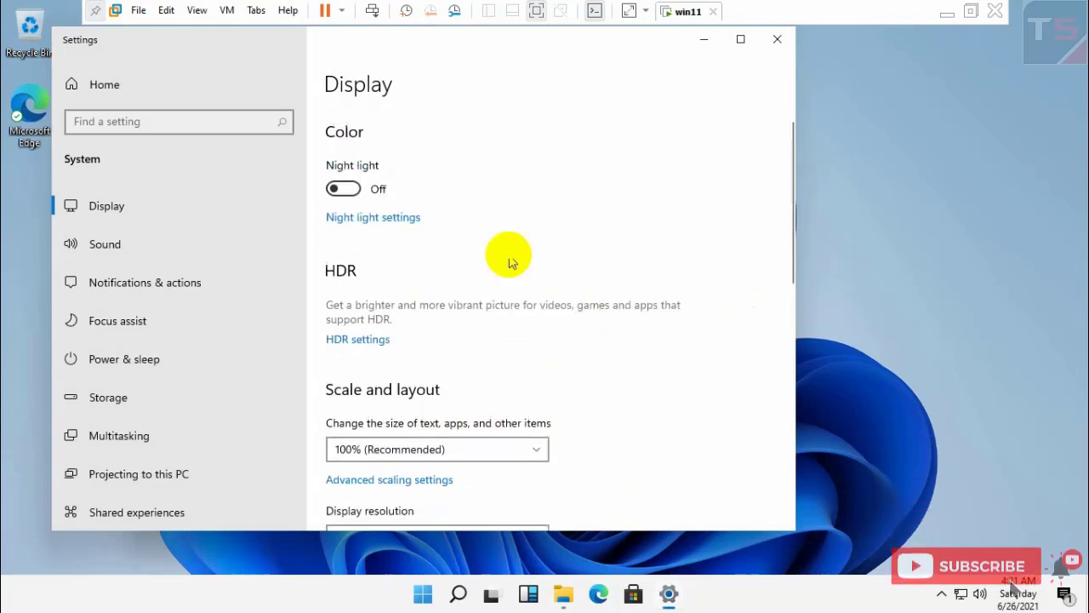
click(769, 47)
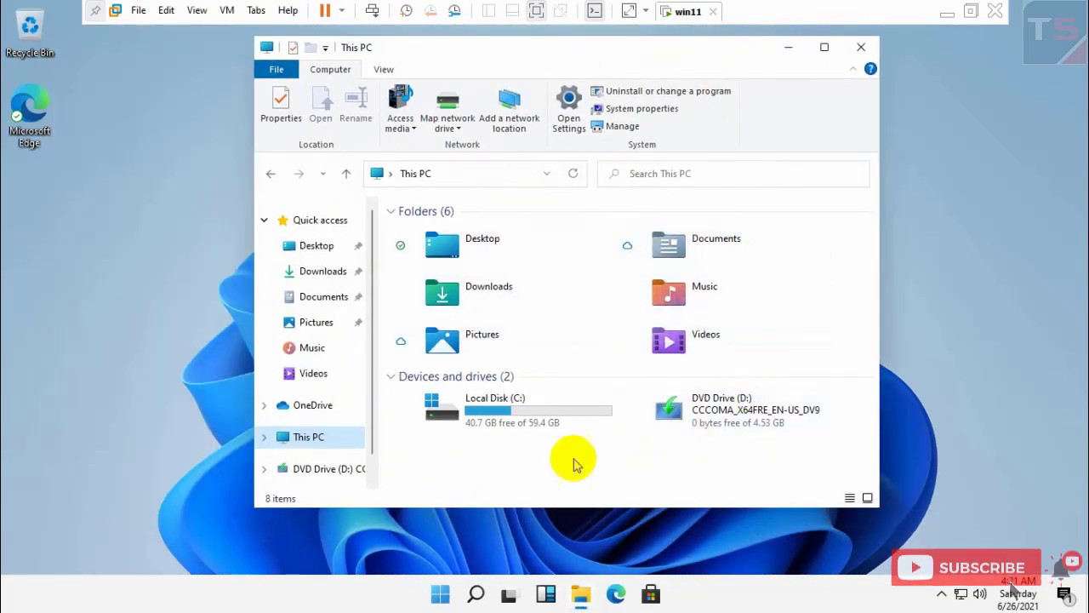
- Reselect This PC, refresh its view, and close the File Explorer window
click(324, 444)
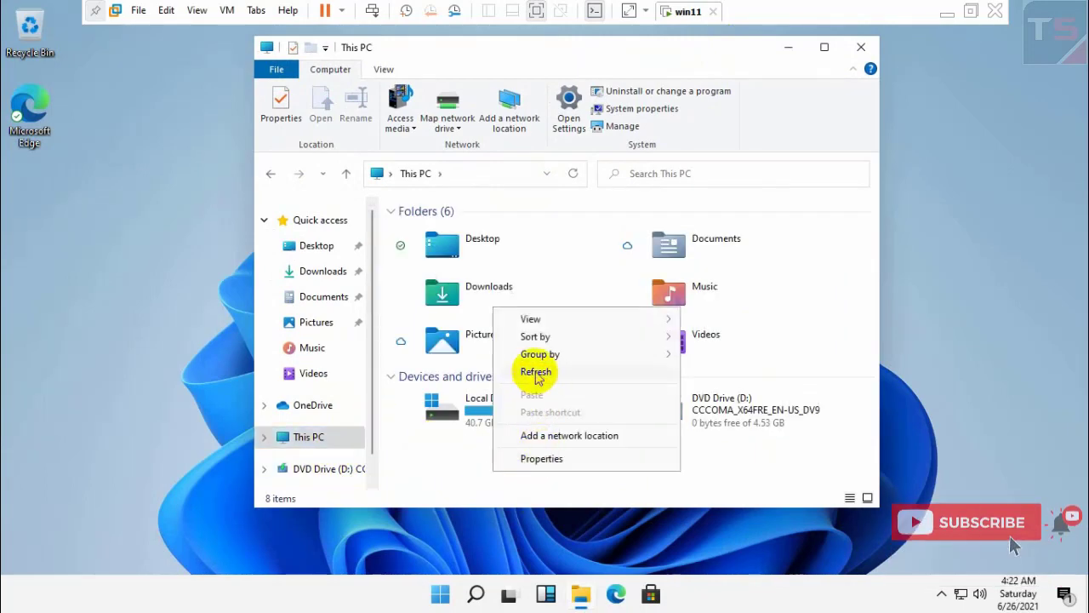
click(535, 371)
click(859, 48)
- Refresh the desktop, then open Display settings from its right-click menu
right_click(451, 220)
click(464, 254)
right_click(454, 158)
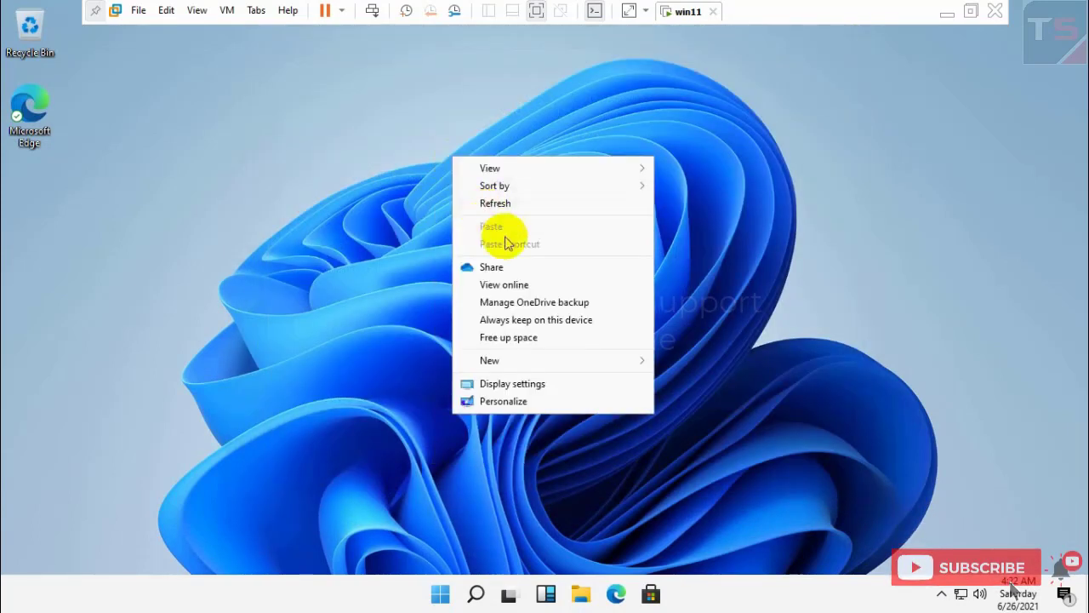
click(518, 383)
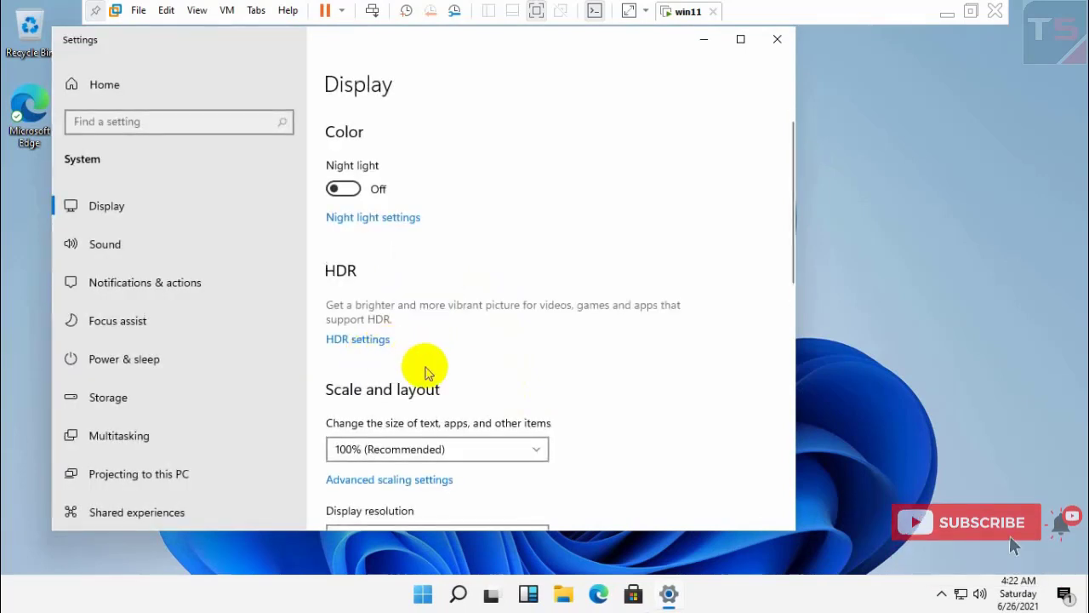
- Scroll the Display page, review the Multitasking Snap windows options, then close Settings
scroll(425, 368, down, 5)
scroll(426, 377, down, 5)
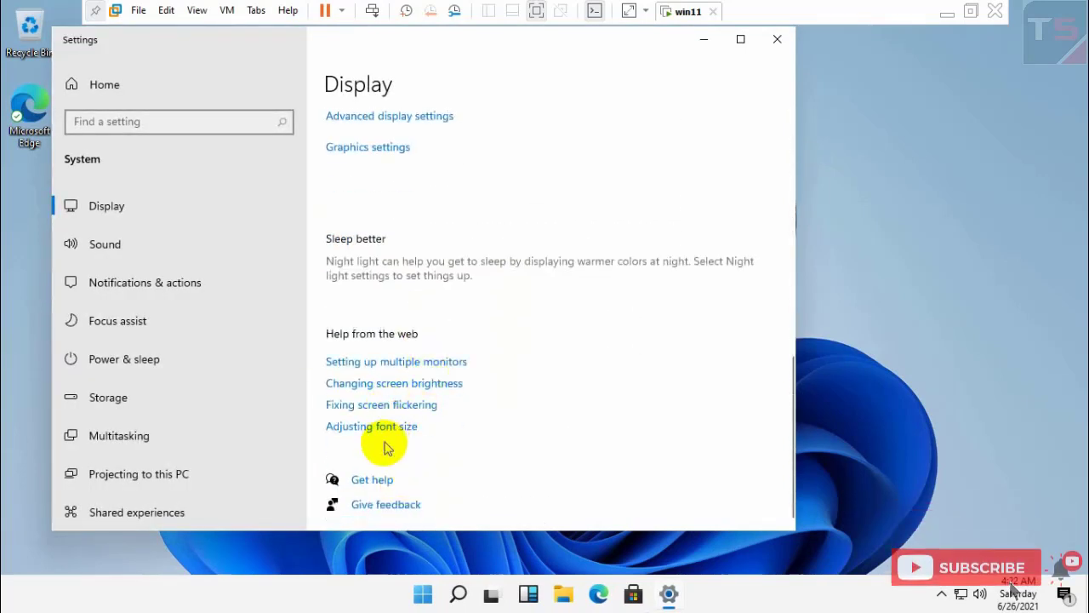
click(140, 436)
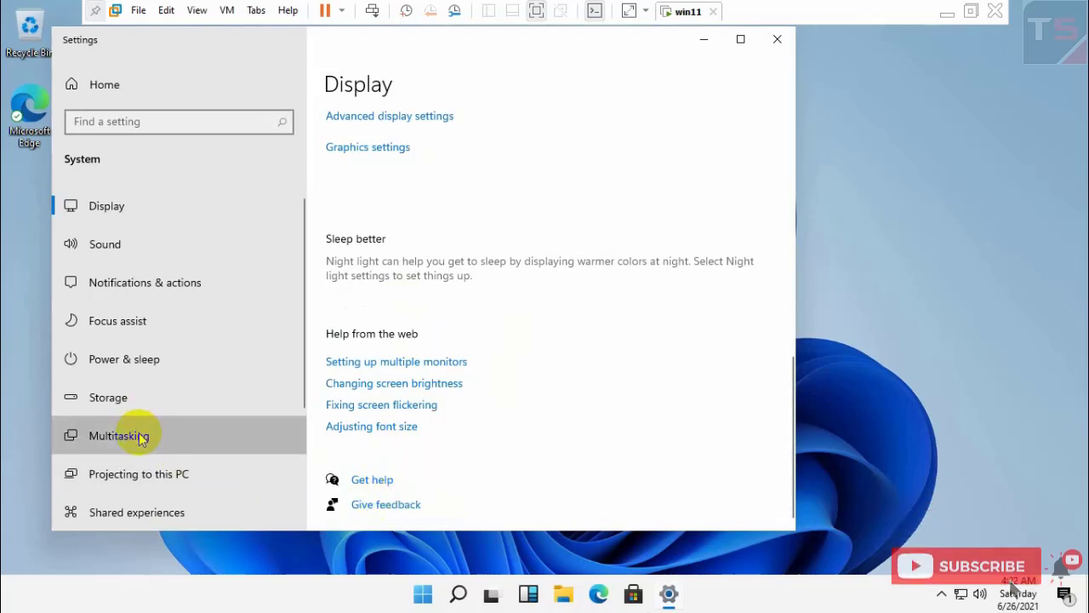
scroll(413, 316, down, 10)
scroll(413, 320, up, 2)
scroll(413, 320, up, 5)
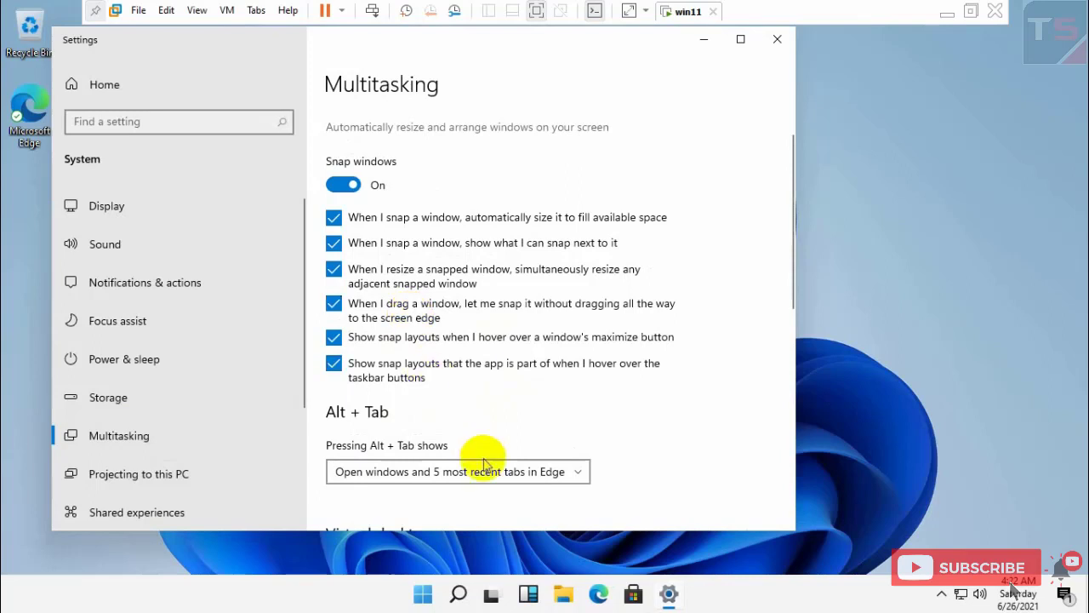
click(776, 43)
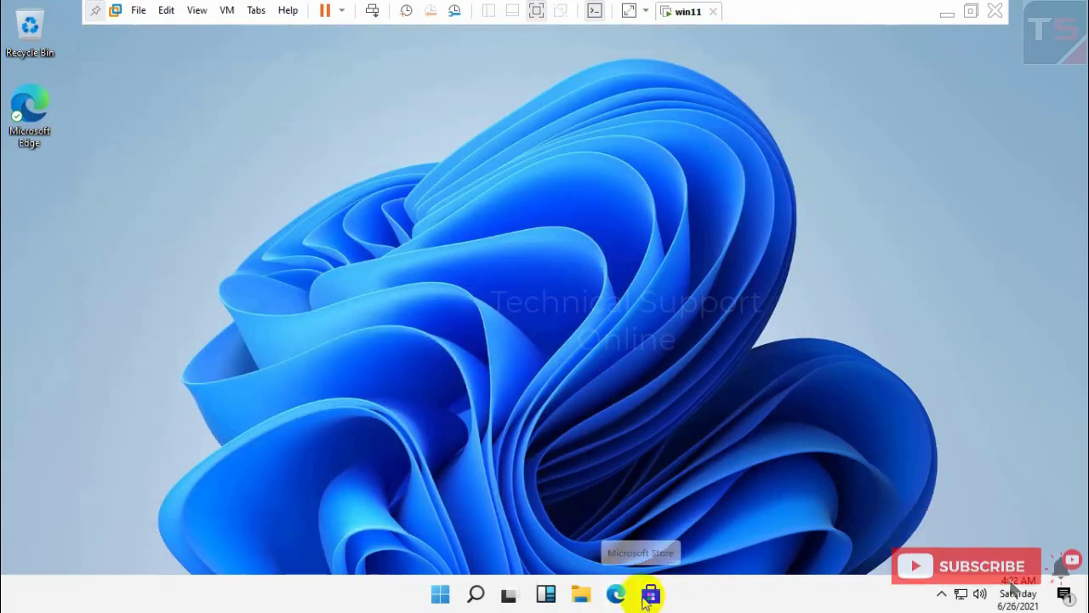
- Launch Microsoft Store from the taskbar and browse its Home page inside the VM
click(650, 594)
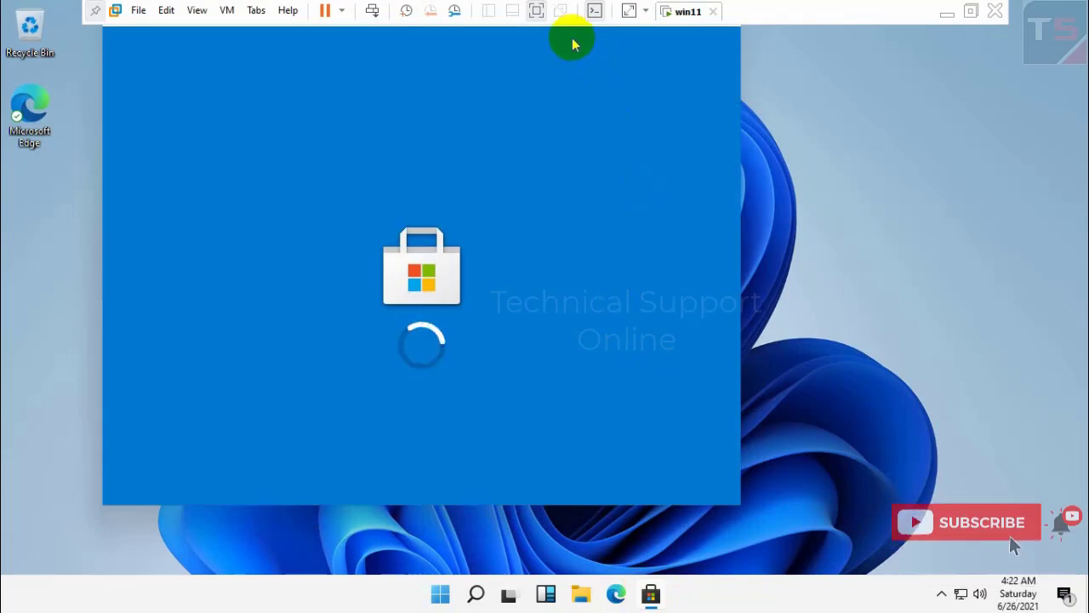
click(285, 58)
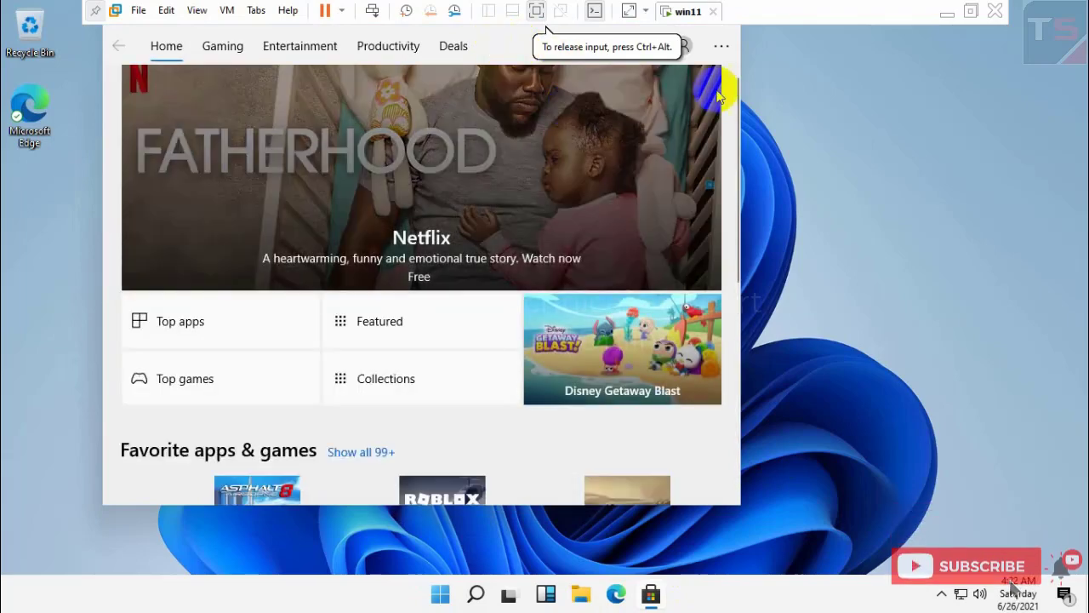
scroll(712, 90, down, 7)
scroll(651, 134, up, 7)
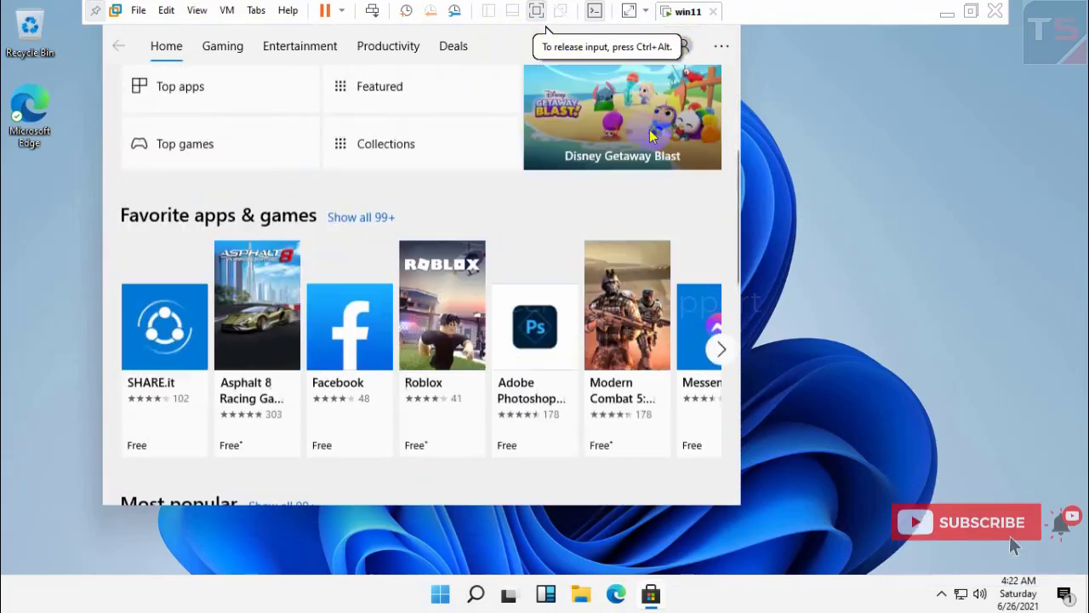
scroll(455, 274, down, 7)
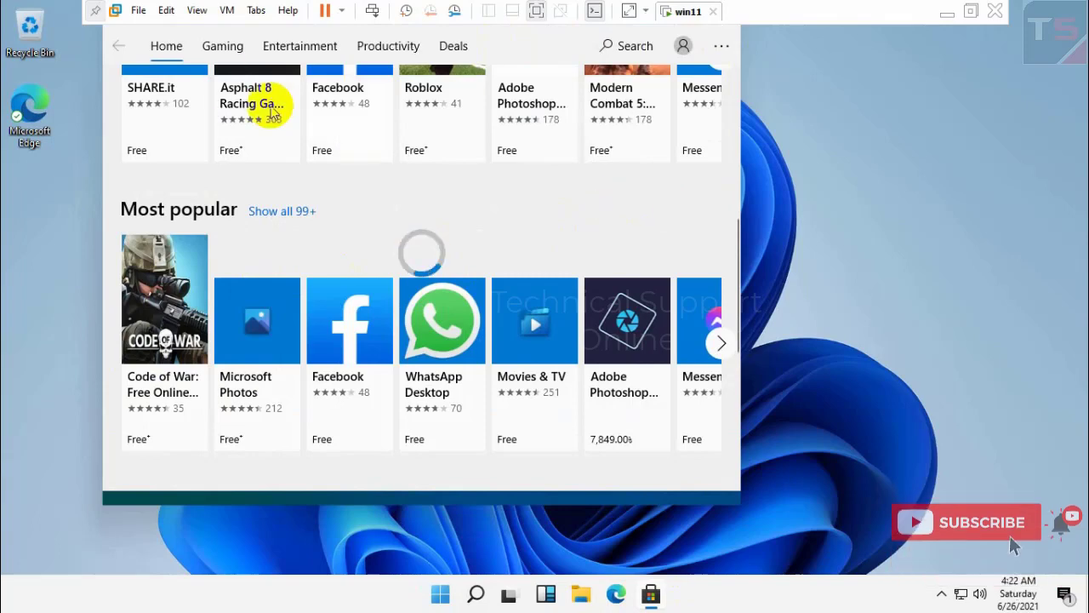
- Switch to the Store's Gaming section and bring up the search box
click(211, 48)
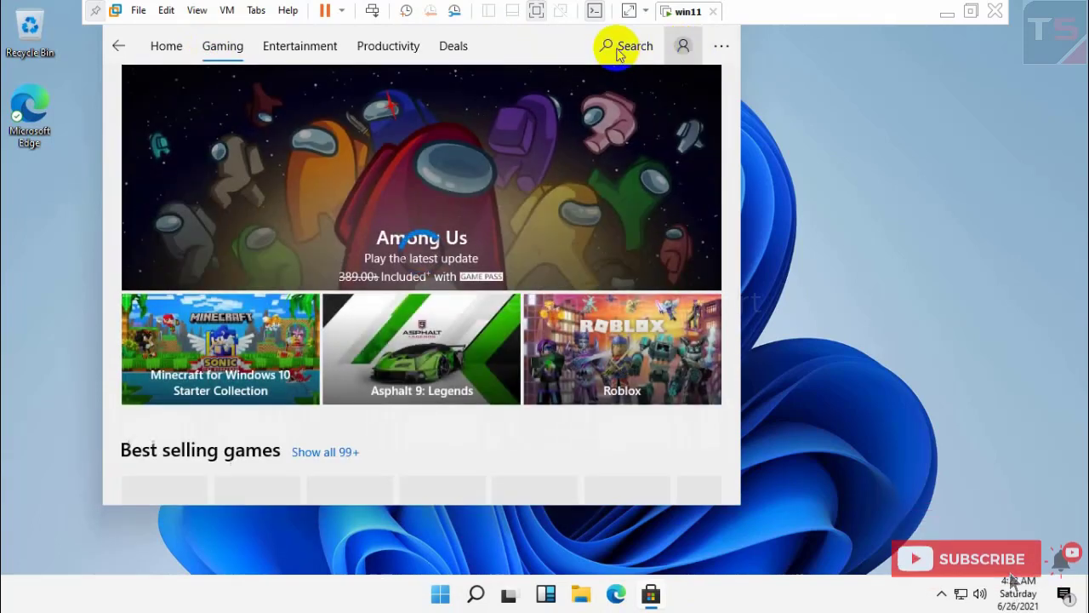
click(610, 46)
click(574, 52)
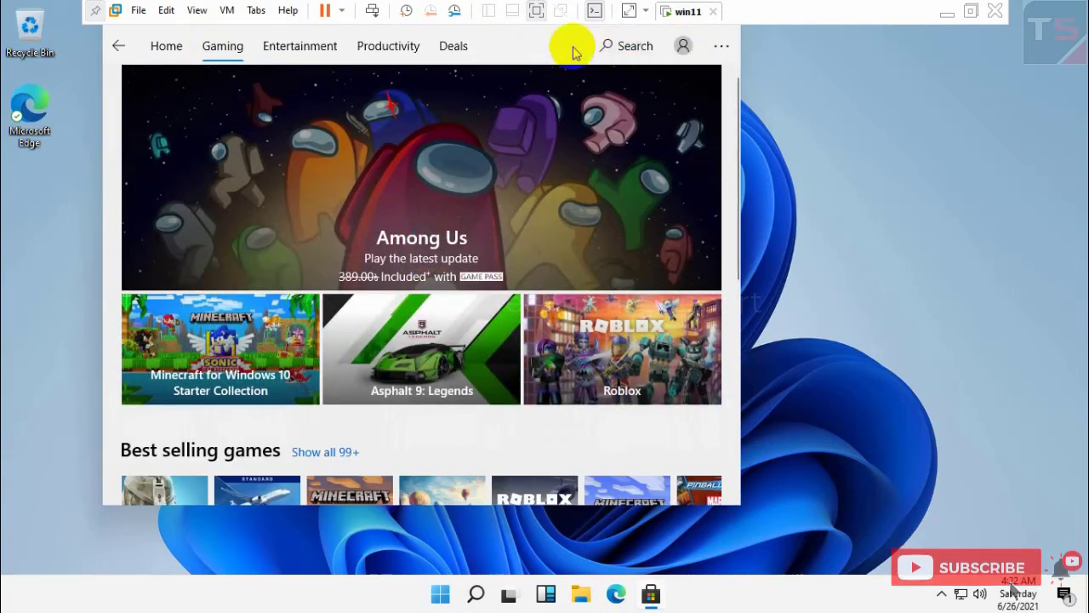
click(627, 48)
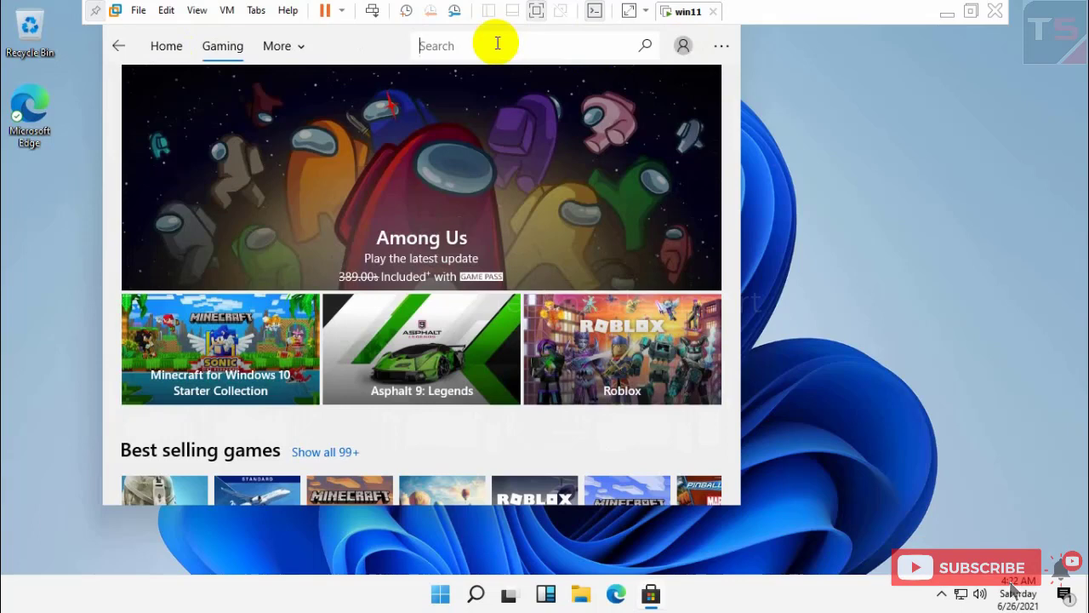
- Enter 'p' in the Store search, then scroll through the Home page
text(pub)
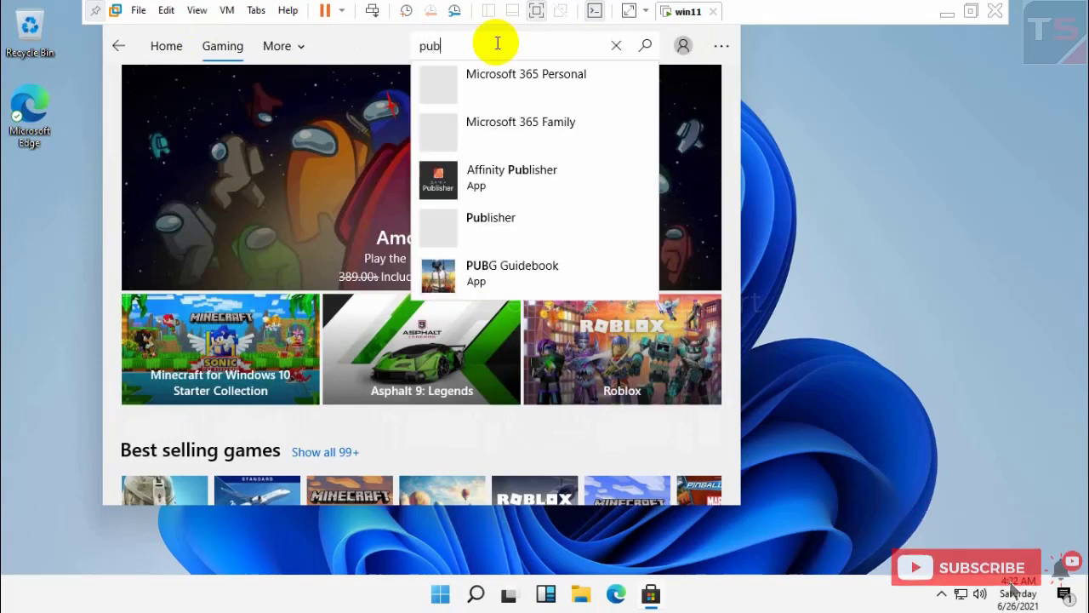
key(Return)
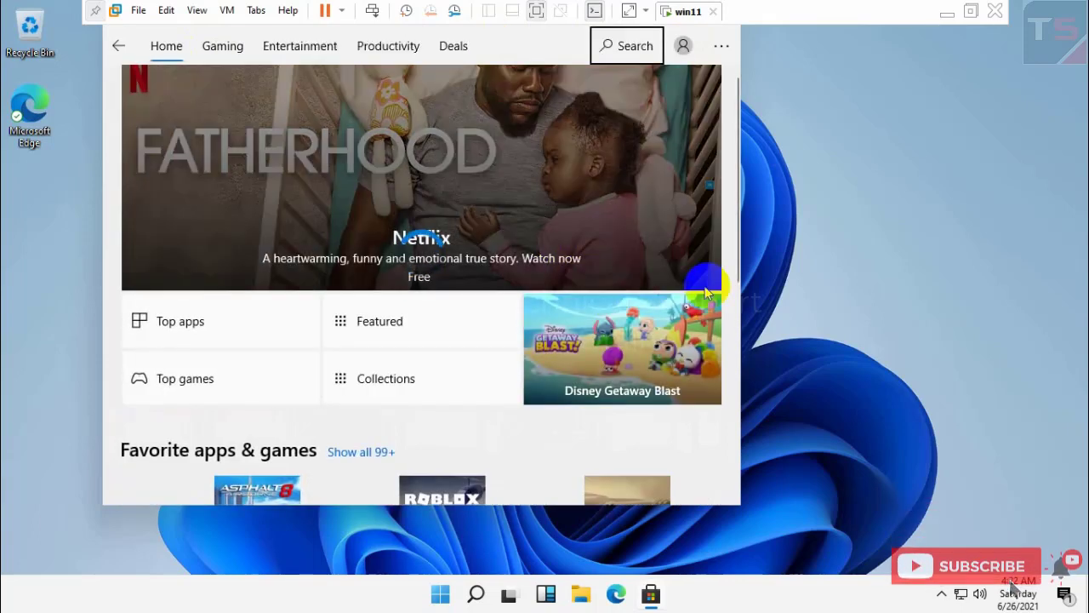
scroll(360, 352, down, 2)
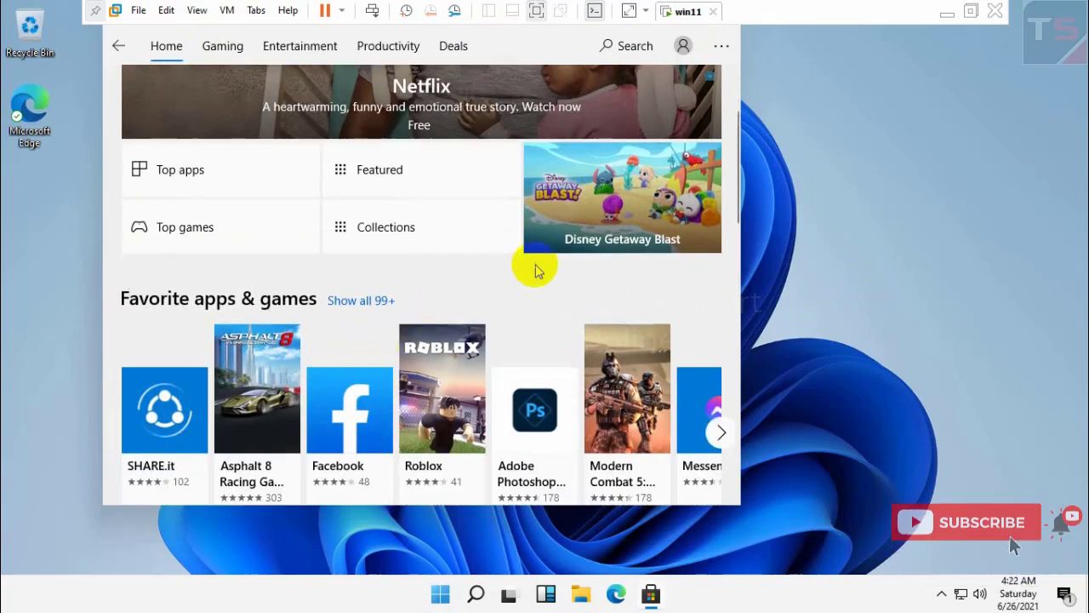
scroll(537, 267, down, 3)
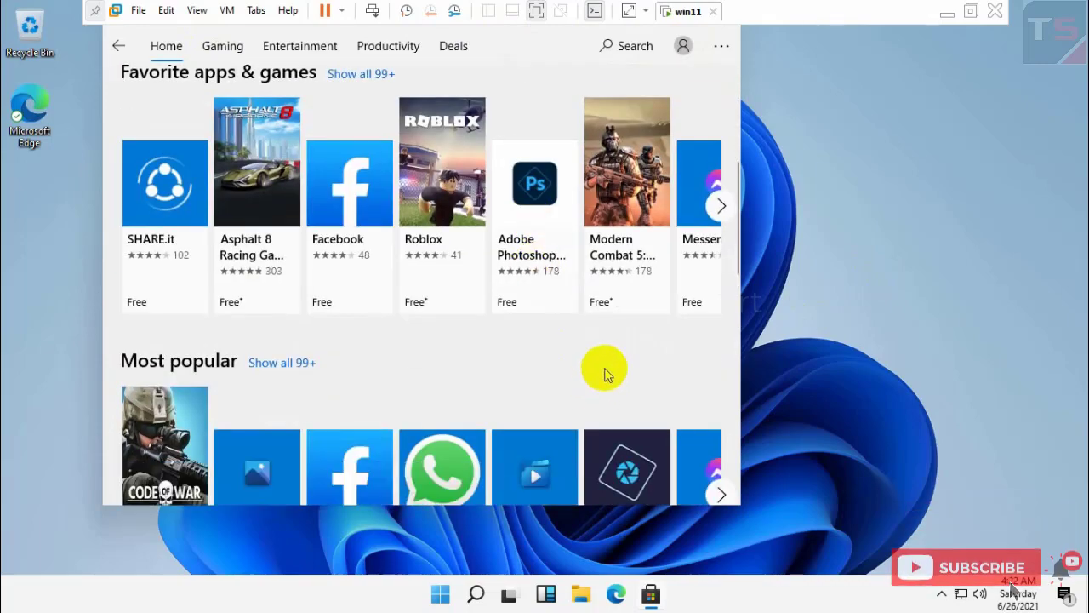
scroll(583, 384, down, 2)
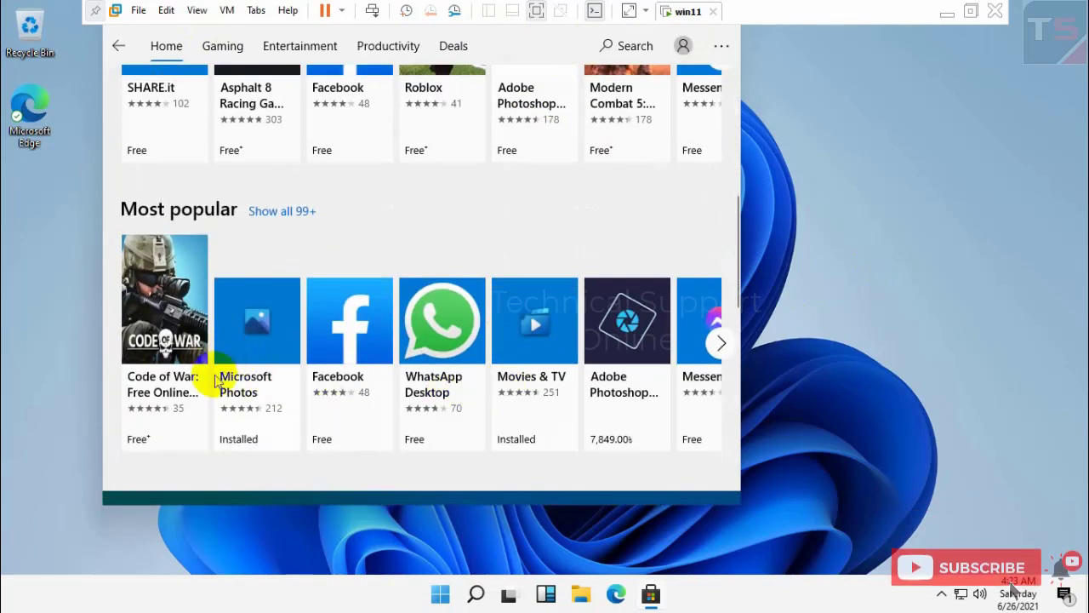
scroll(217, 381, down, 9)
scroll(390, 306, up, 2)
scroll(390, 310, up, 12)
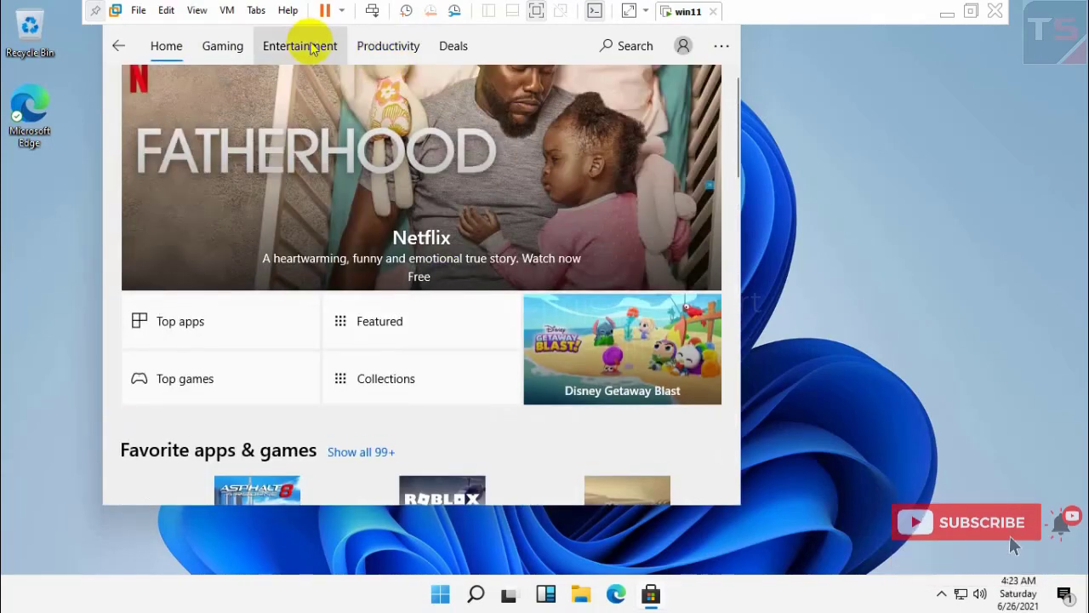
- Browse the Entertainment section, return Home, and open then dismiss the Store's extra options list
click(313, 44)
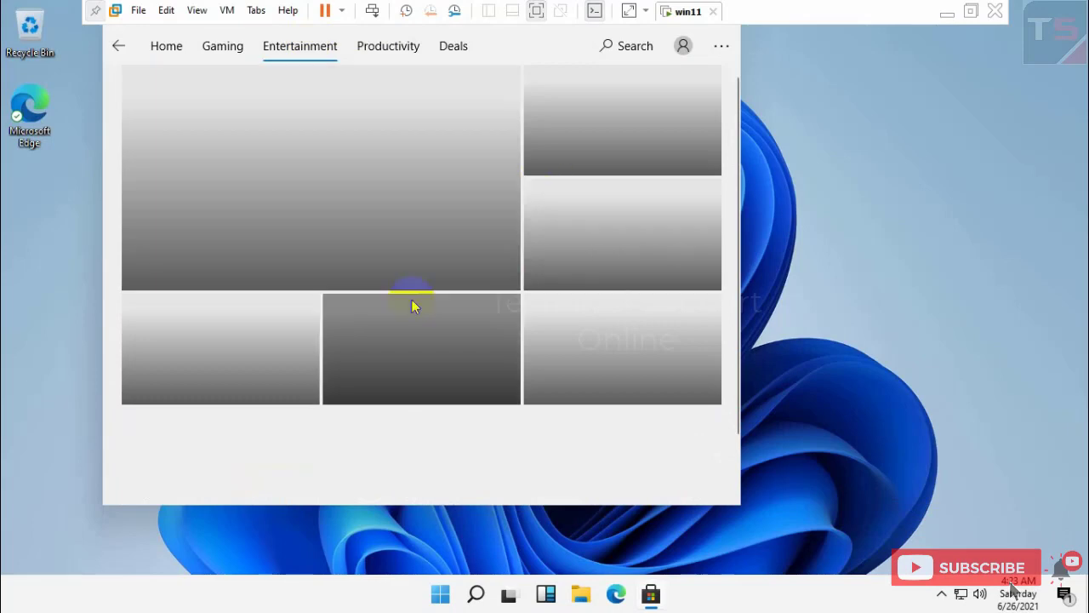
scroll(413, 299, down, 2)
scroll(408, 296, up, 2)
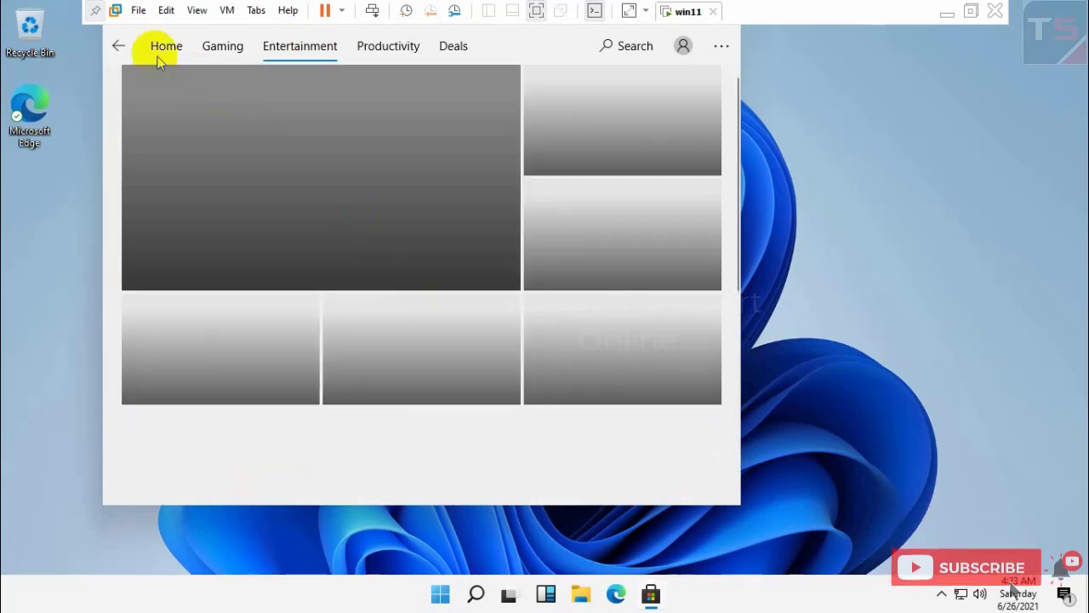
click(118, 45)
click(720, 49)
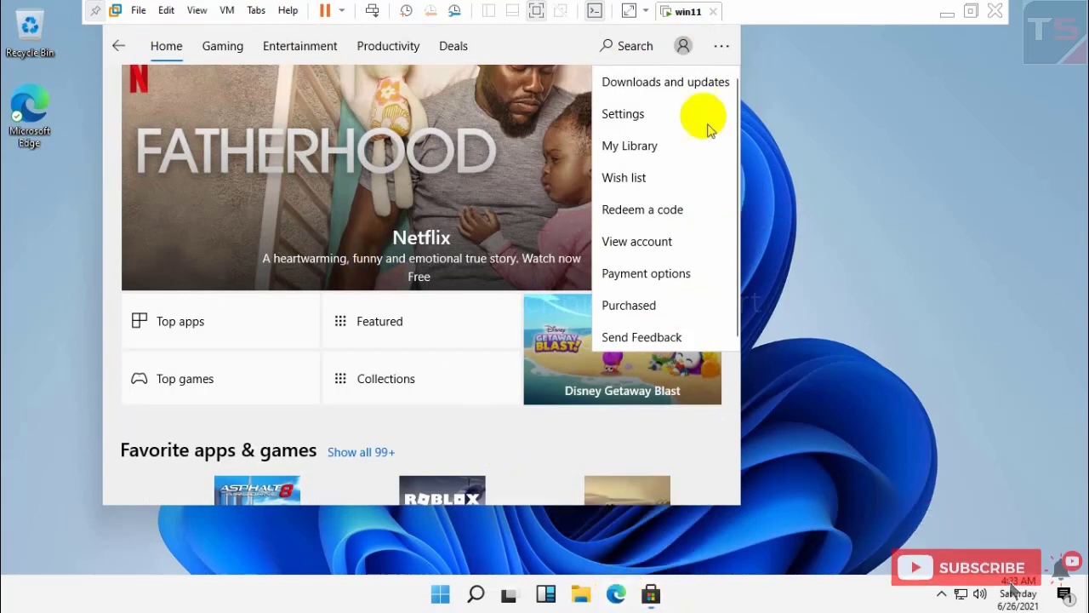
click(119, 47)
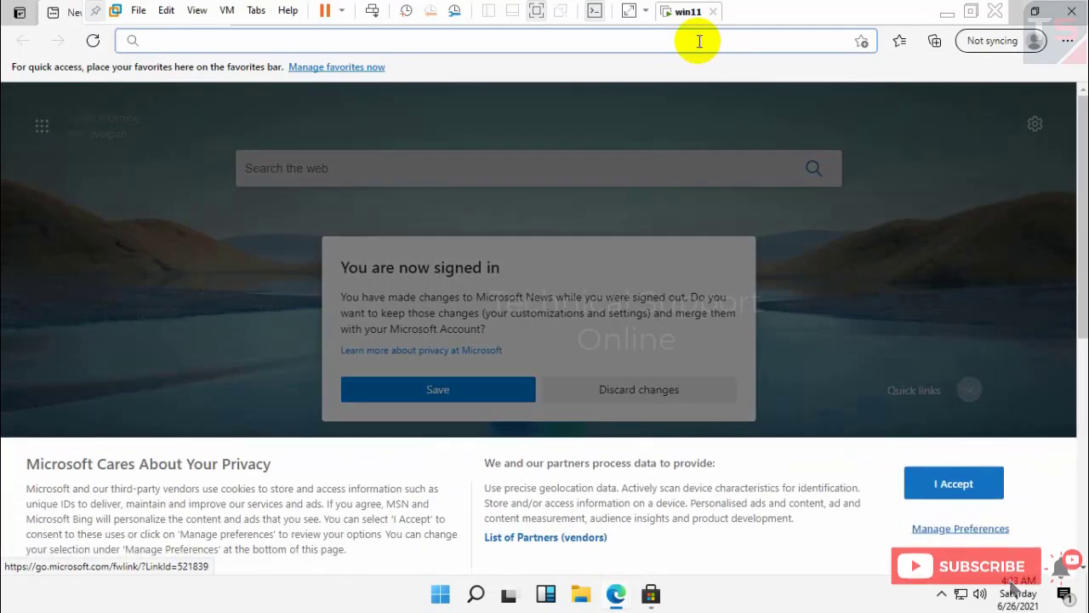
- Accept Edge's cookie notice, save the news changes, and check the signed-in profile details
click(960, 486)
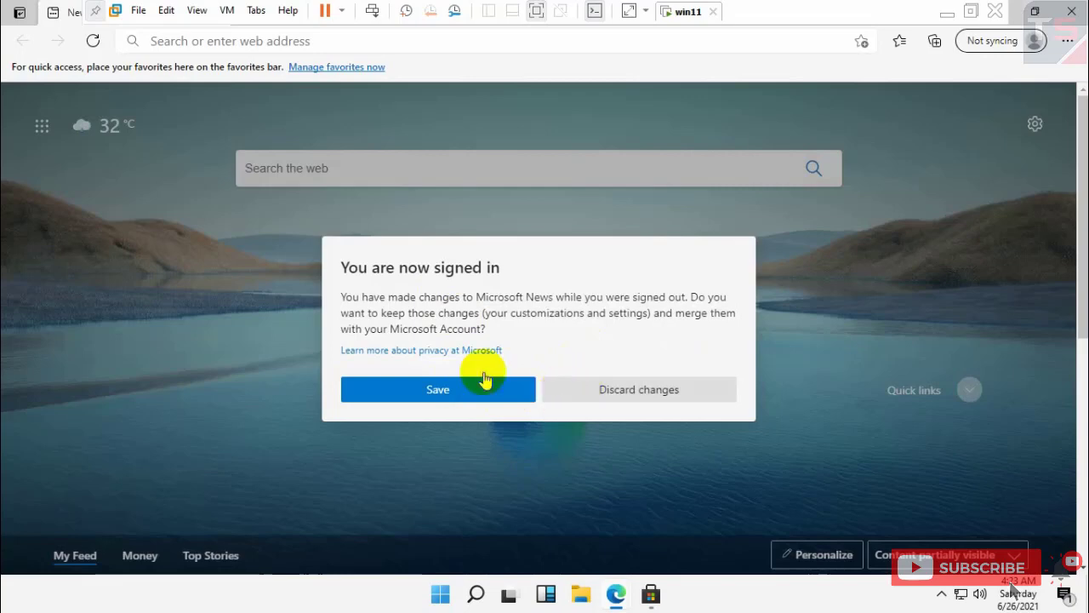
click(469, 392)
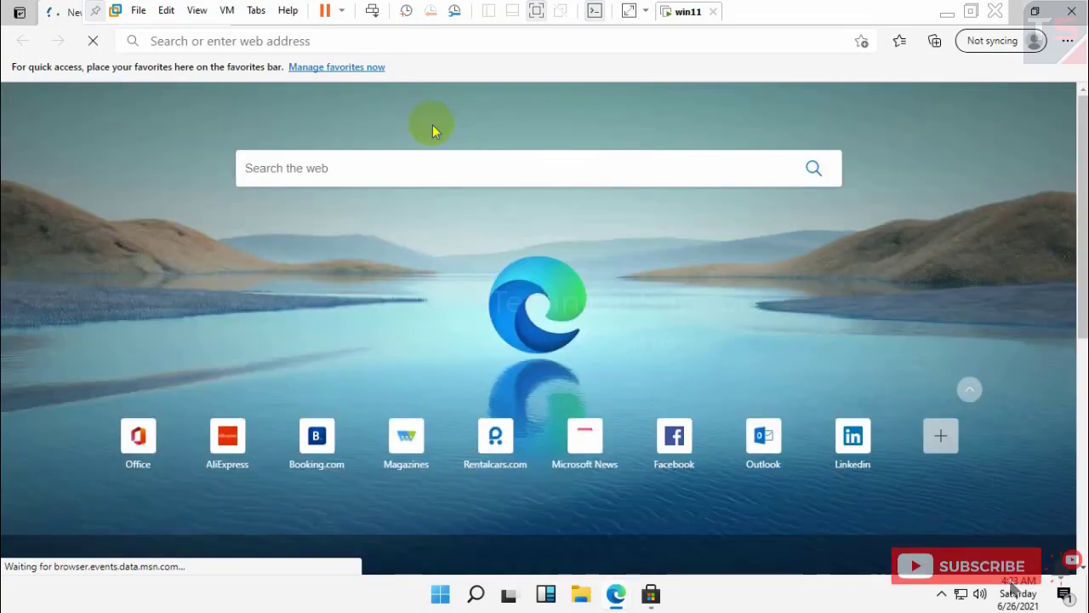
click(412, 45)
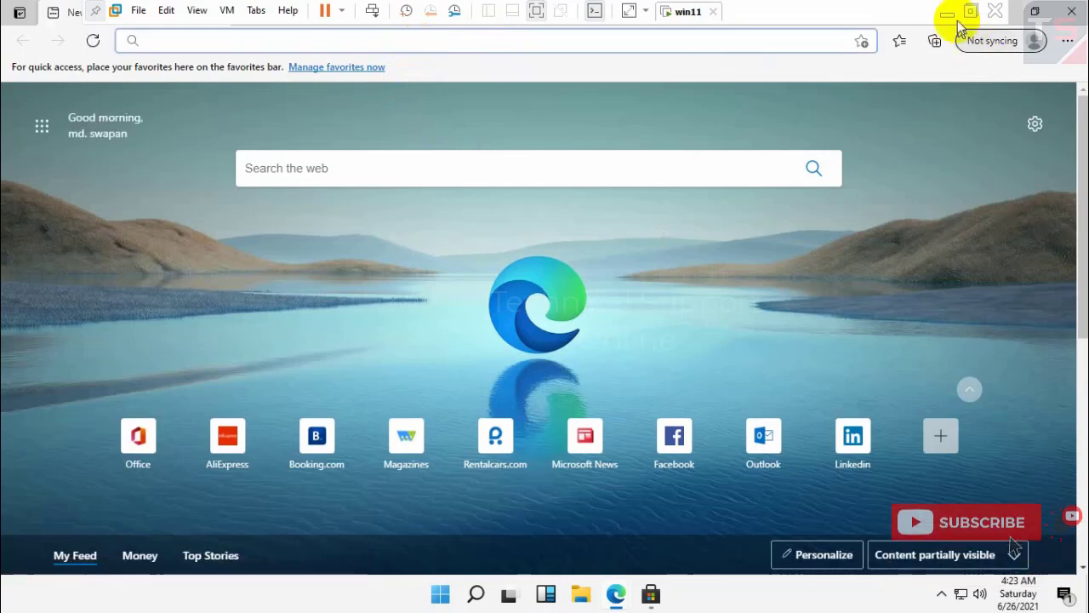
click(1035, 40)
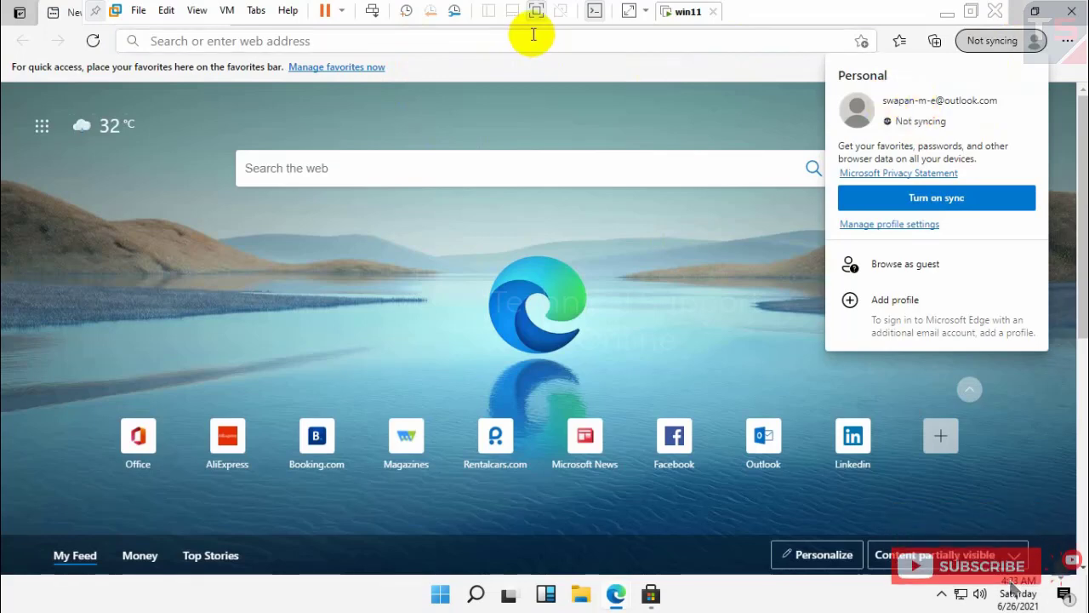
click(533, 35)
- Go to fast.com and decline the Outlook inbox preview
text(fast)
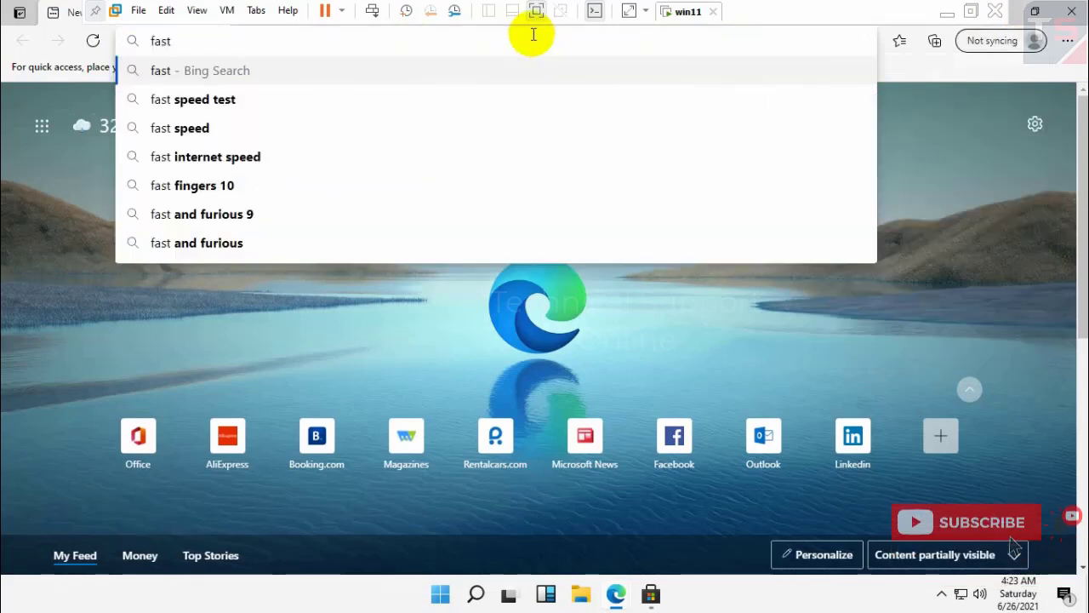
text(.com)
key(Return)
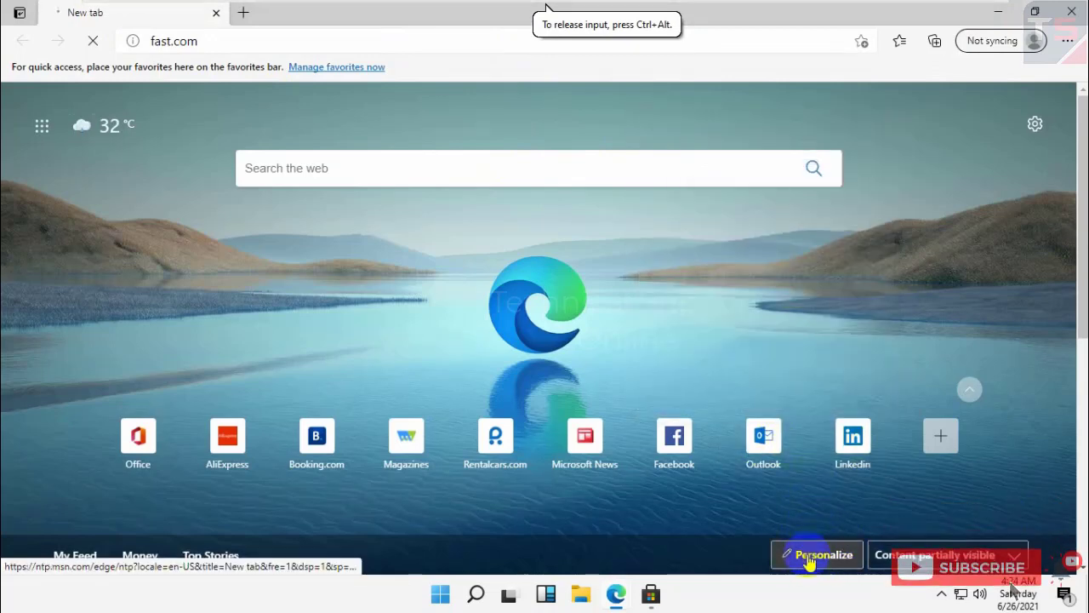
mouse_move(795, 454)
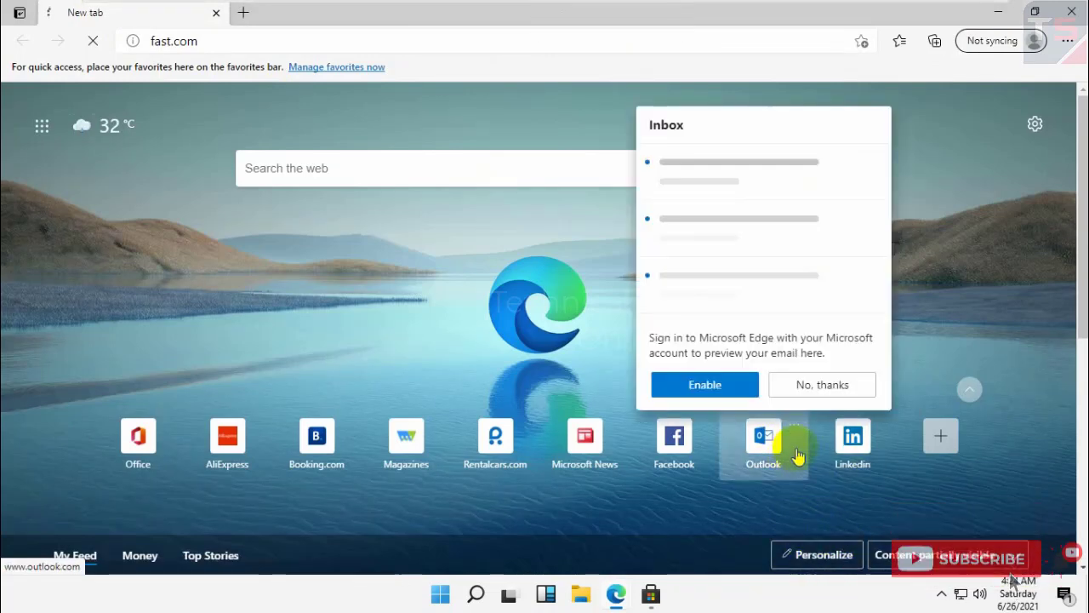
click(813, 385)
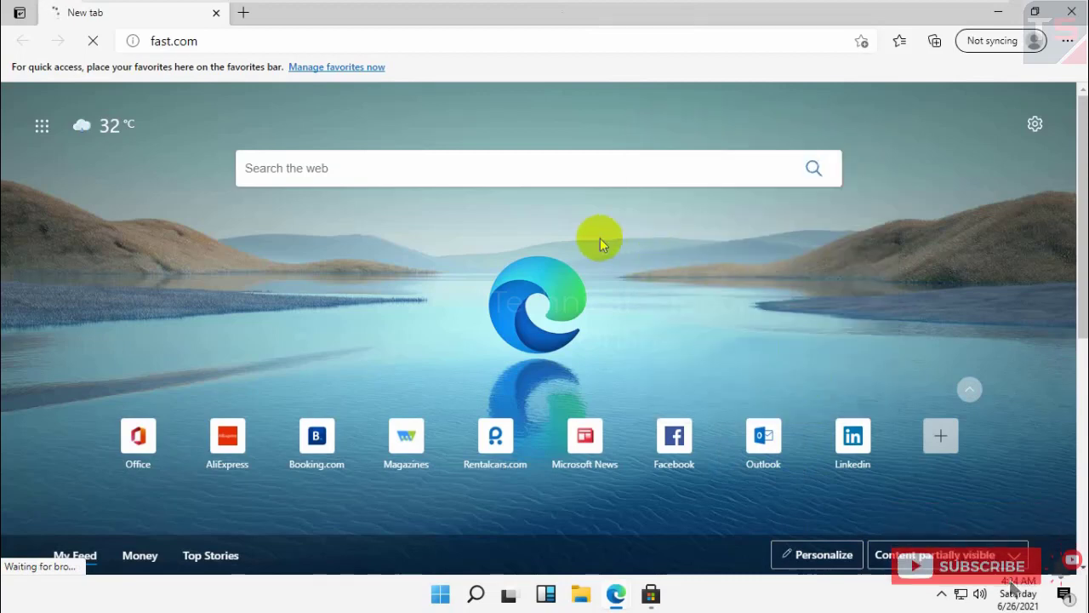
- Turn off tracking prevention for fast.com in site info and reload the page
click(256, 36)
double_click(255, 36)
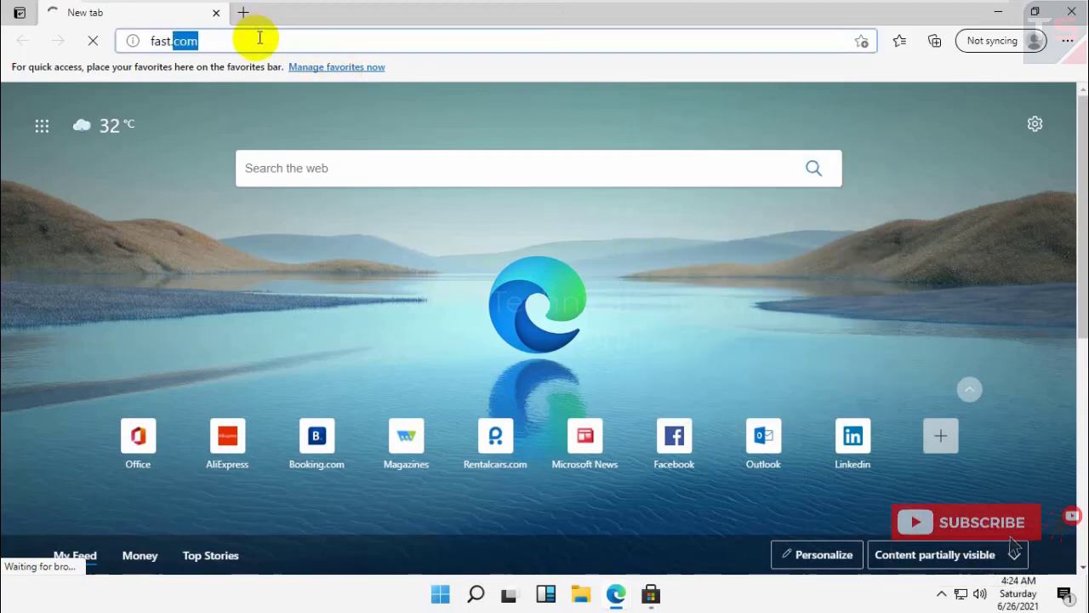
click(129, 41)
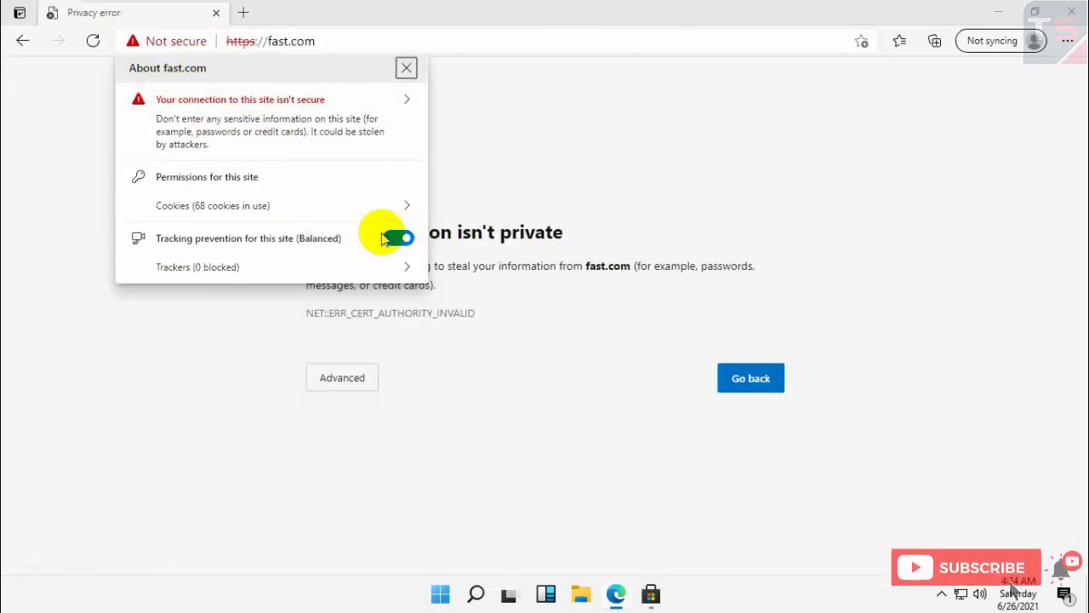
click(392, 243)
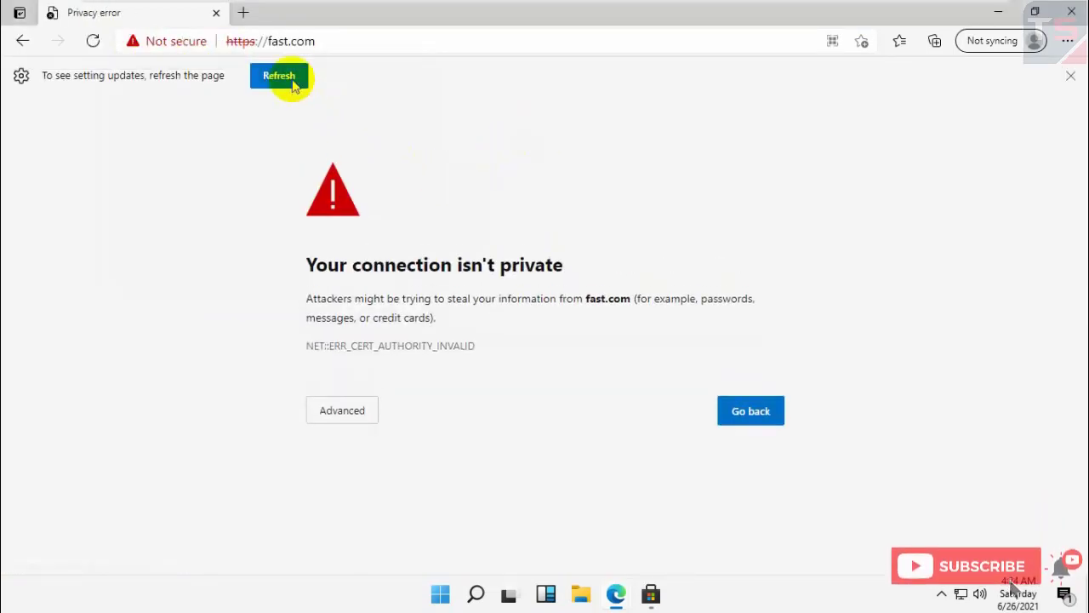
click(280, 73)
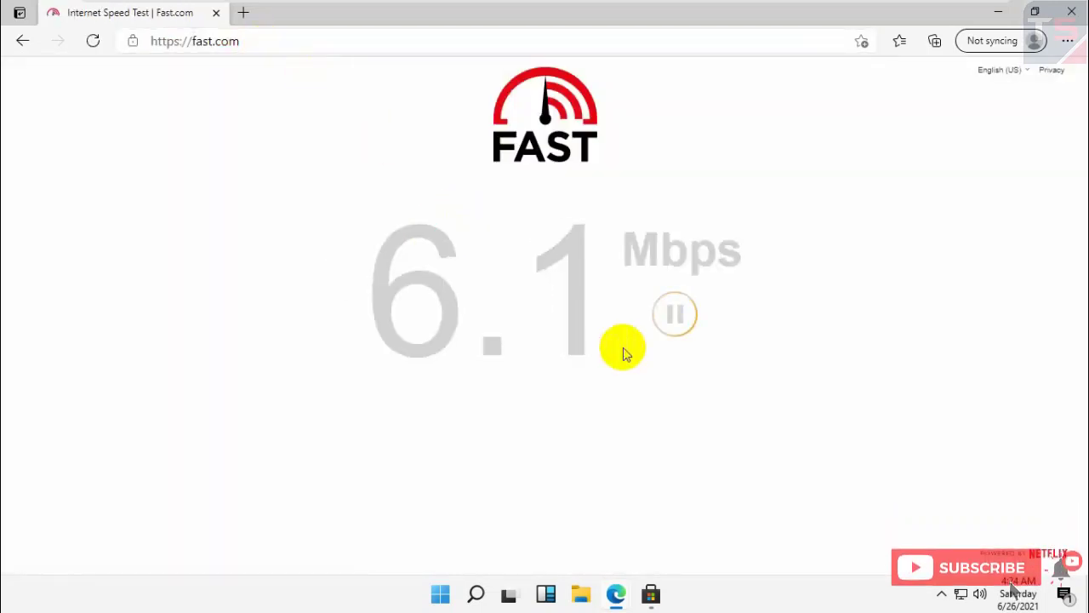
- Clear all notifications in the notification centre and show the hidden tray icons
click(1063, 595)
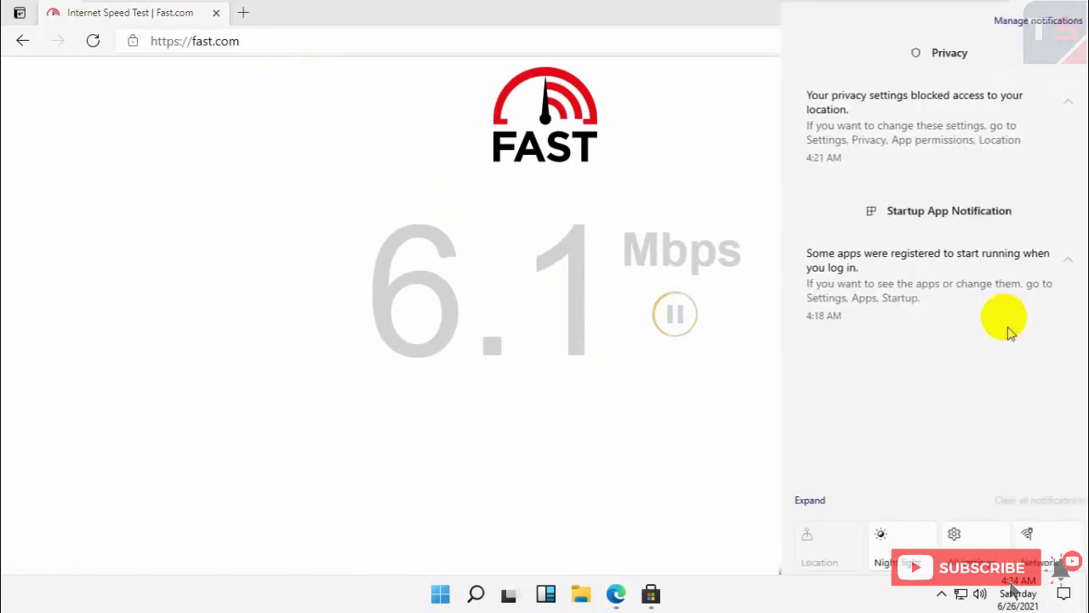
click(1038, 502)
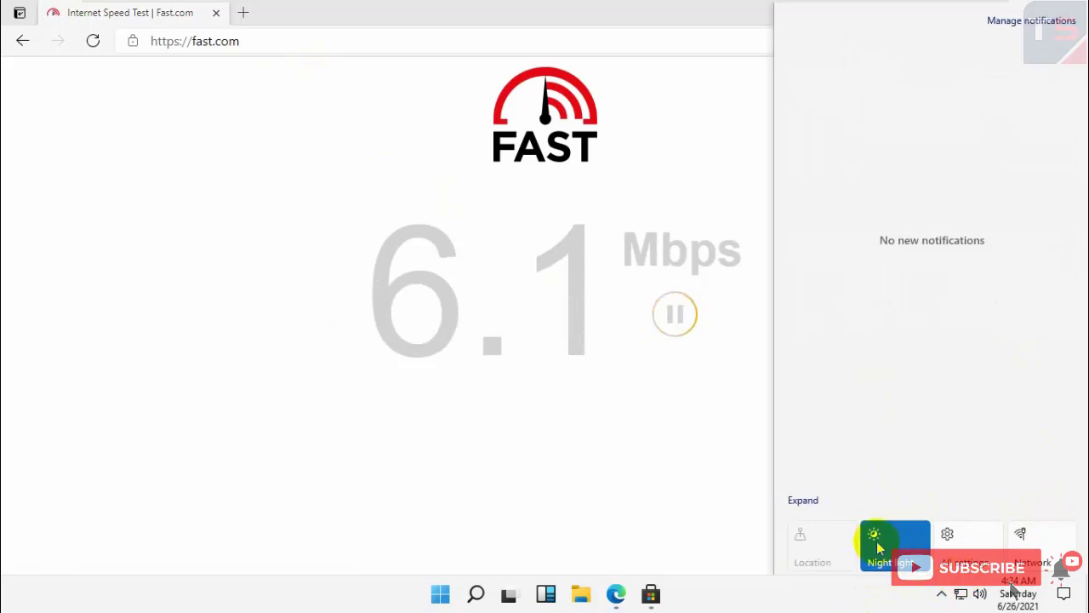
click(600, 421)
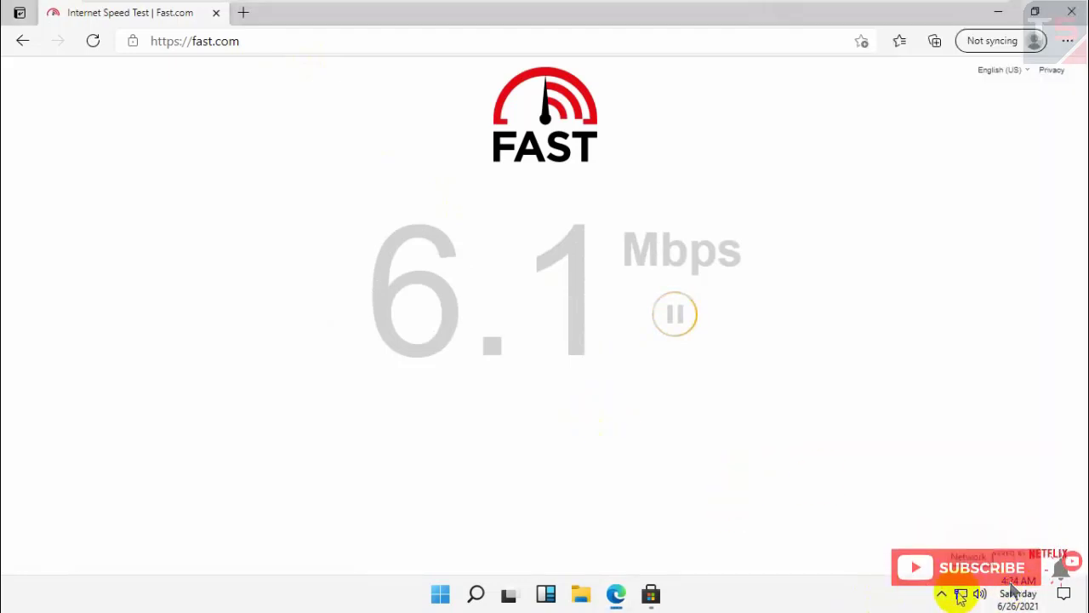
click(943, 594)
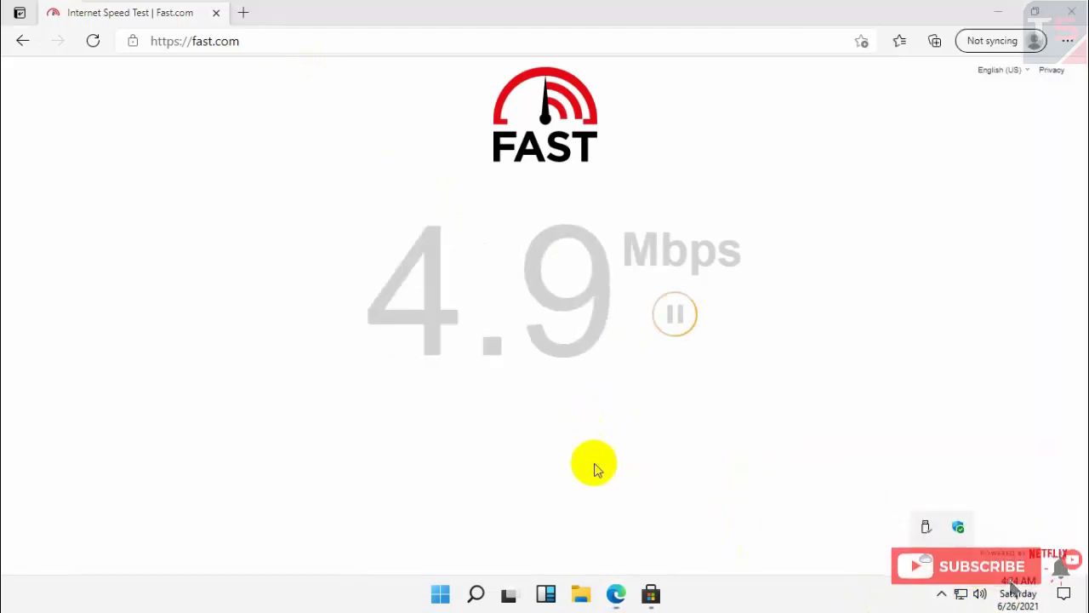
- Browse the Widgets panel, open the weather forecast, close its tab, and reopen Widgets
click(547, 596)
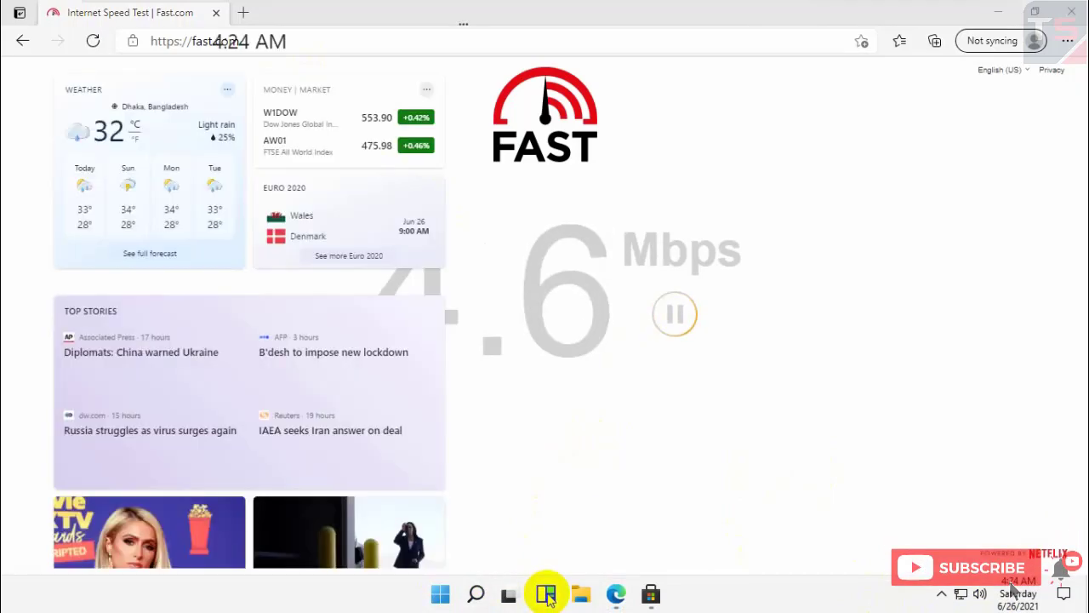
scroll(243, 377, down, 15)
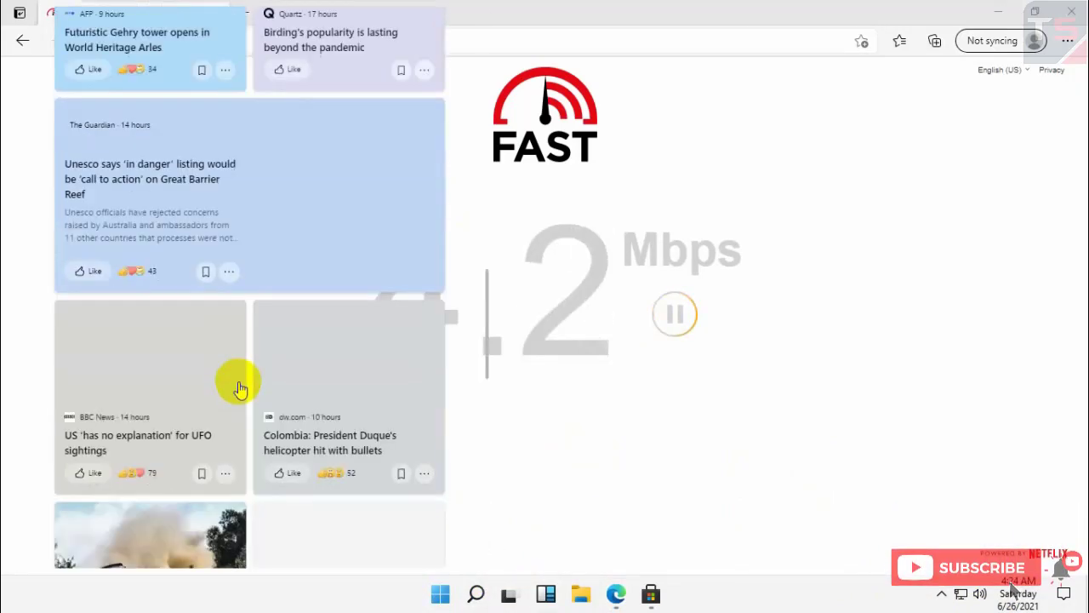
scroll(239, 388, up, 15)
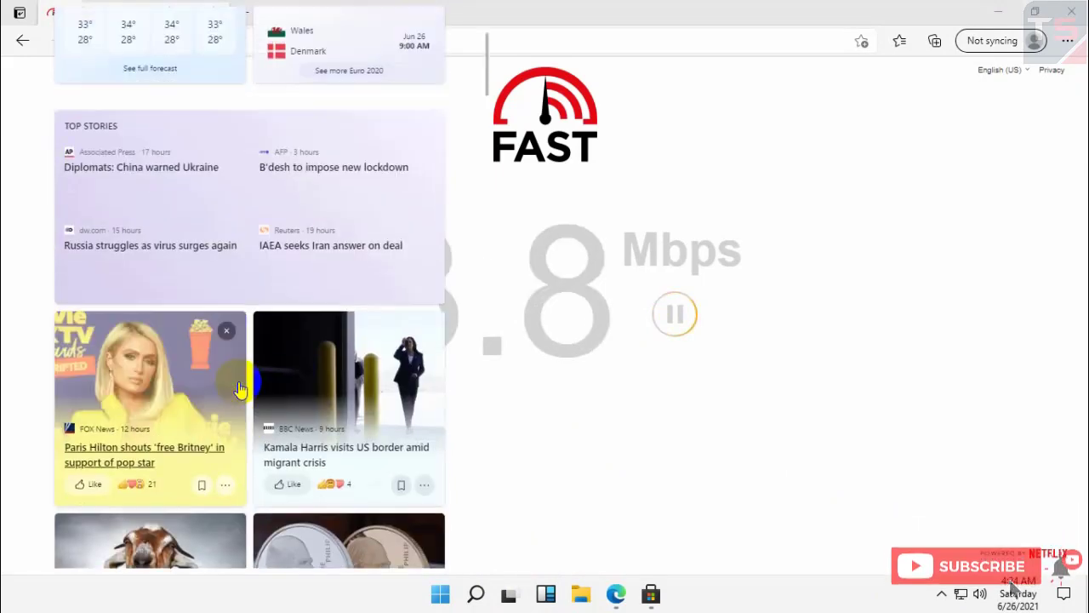
click(545, 590)
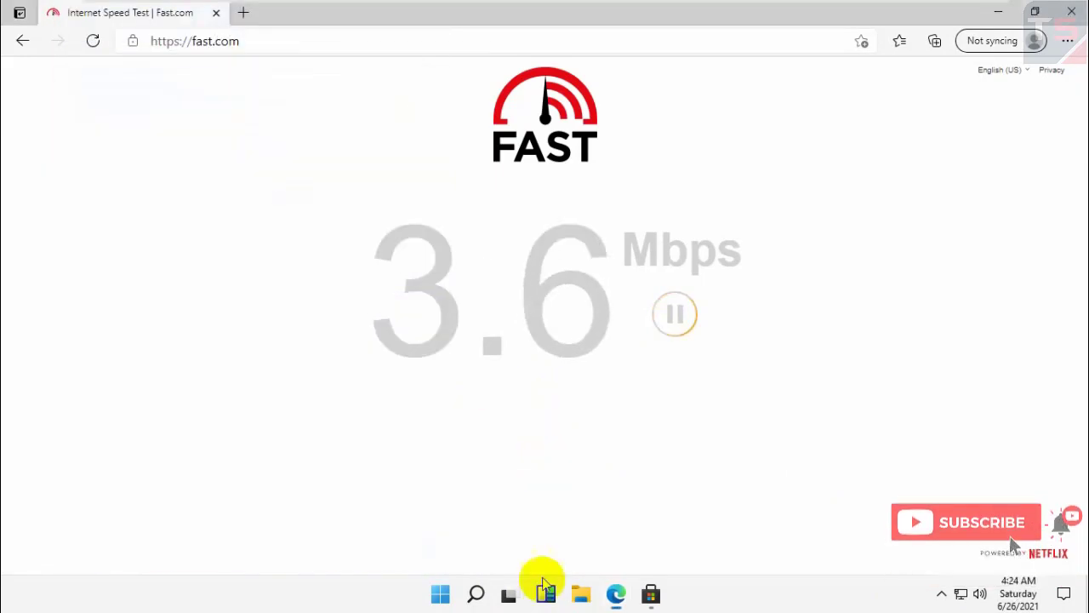
click(546, 596)
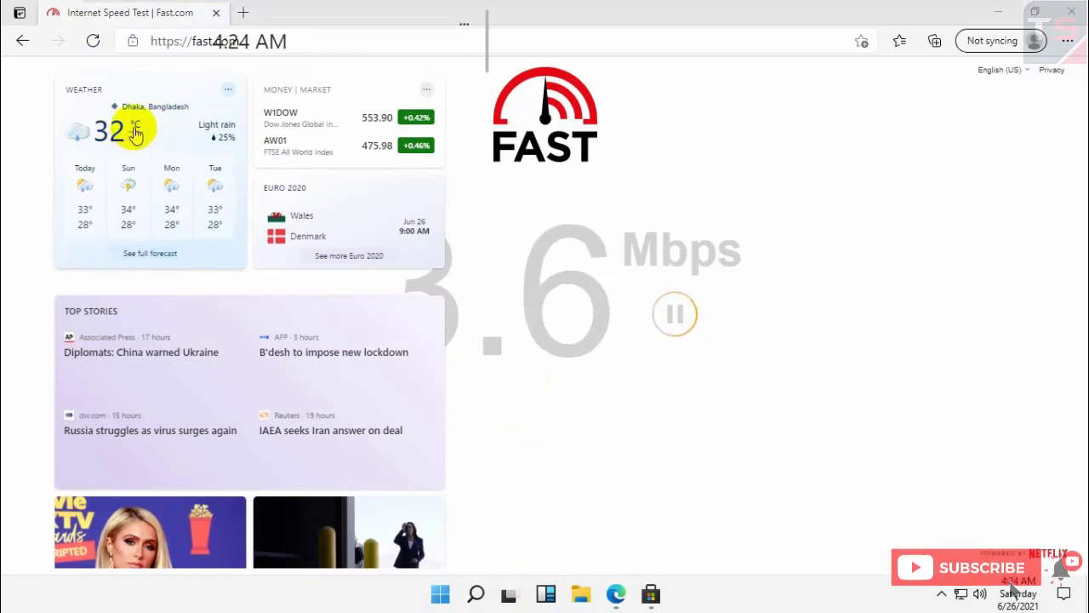
click(139, 139)
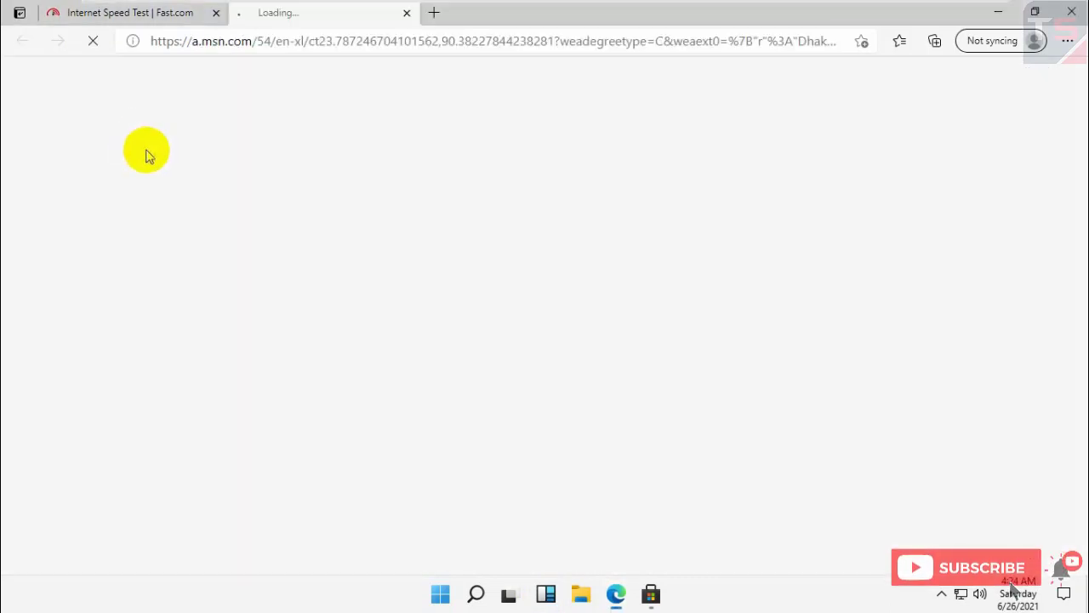
click(406, 15)
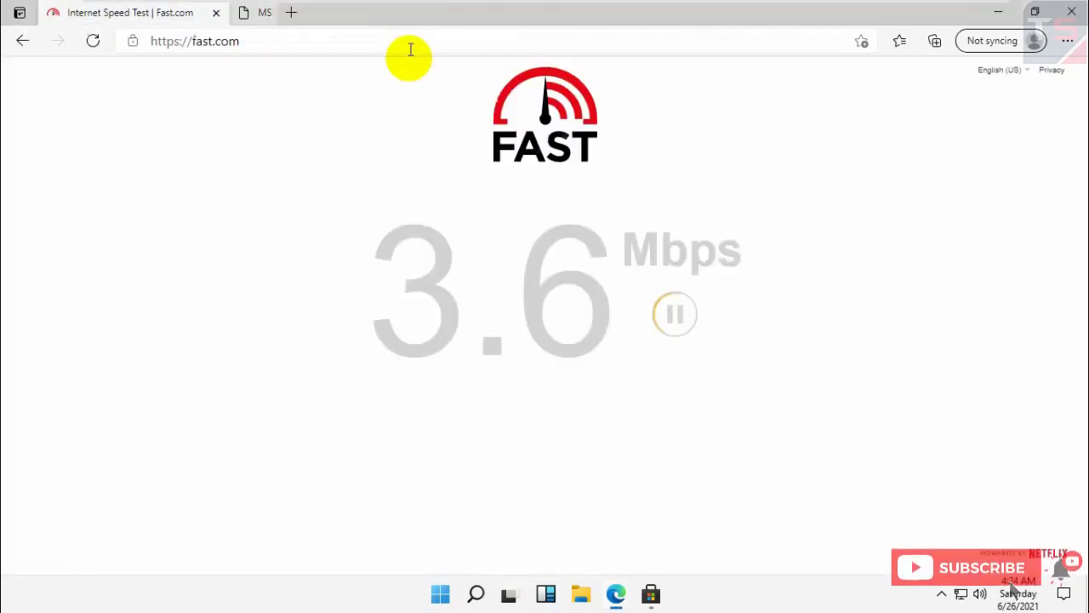
click(546, 593)
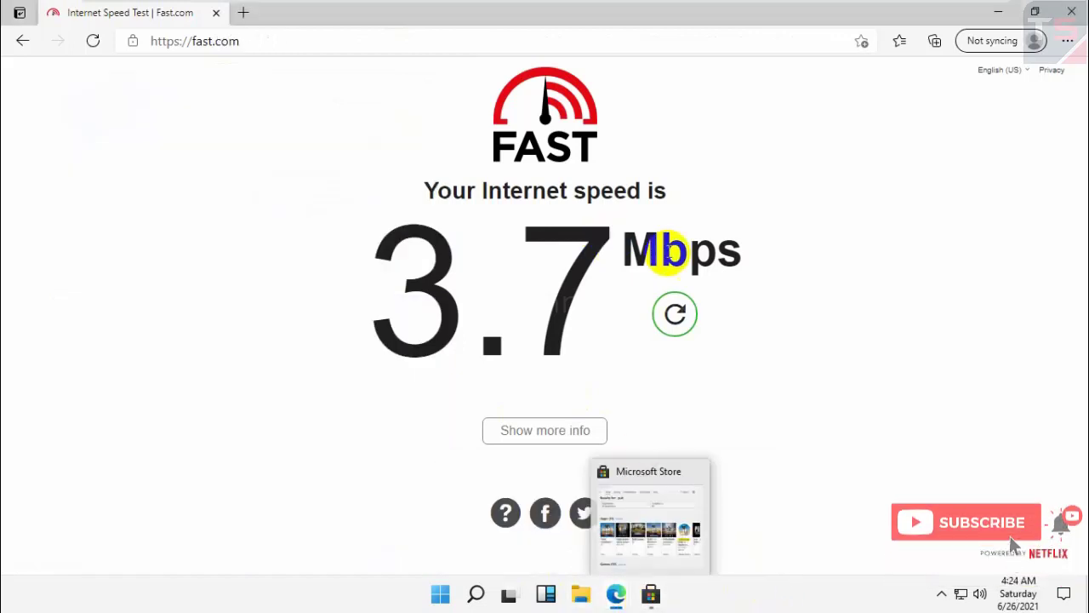
- Rerun the Fast.com speed test, then replace it with a new Edge tab
click(683, 327)
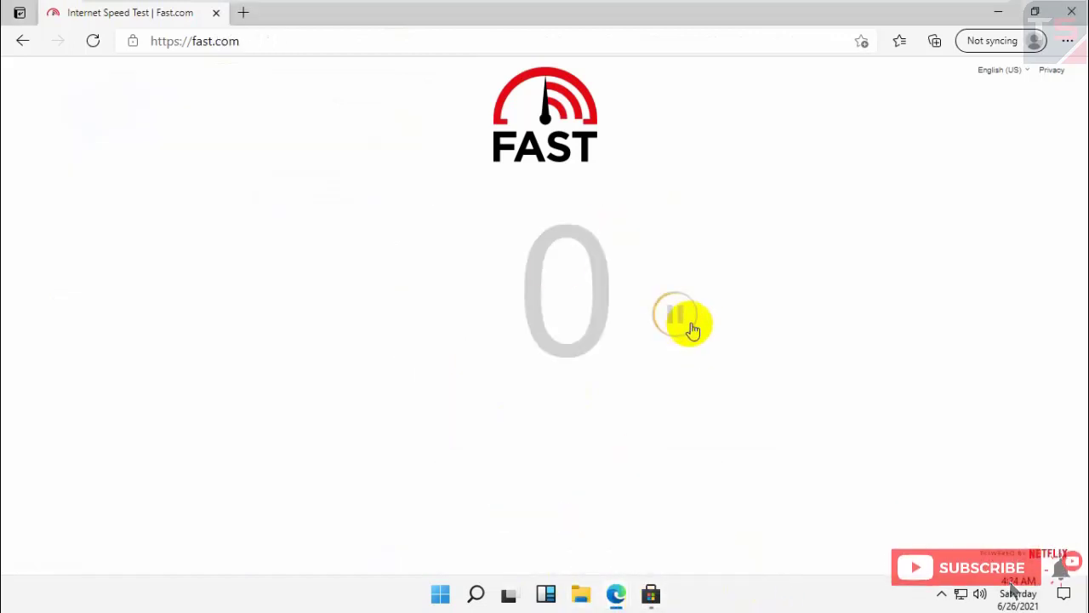
click(244, 12)
click(216, 12)
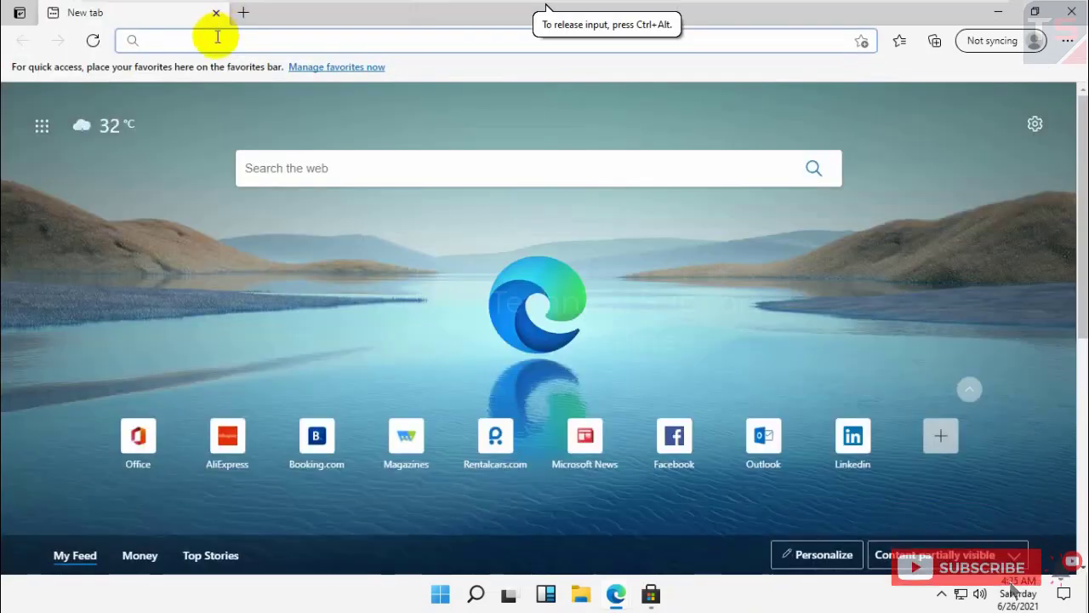
- Search Bing for 'youtube' and open the YouTube site from the results
text(youtubr)
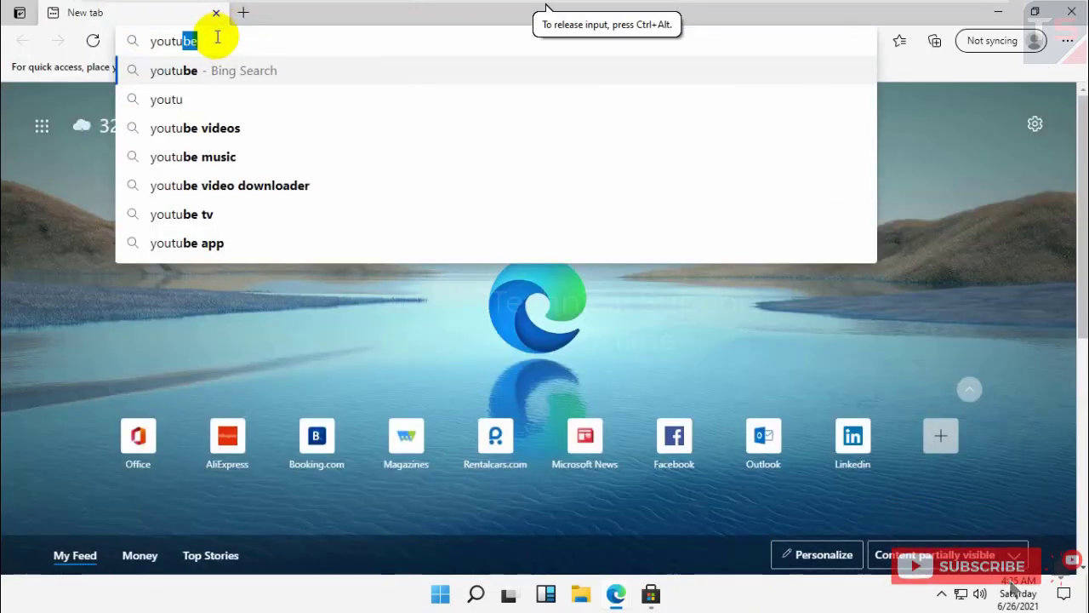
key(BackSpace)
text(e)
key(Return)
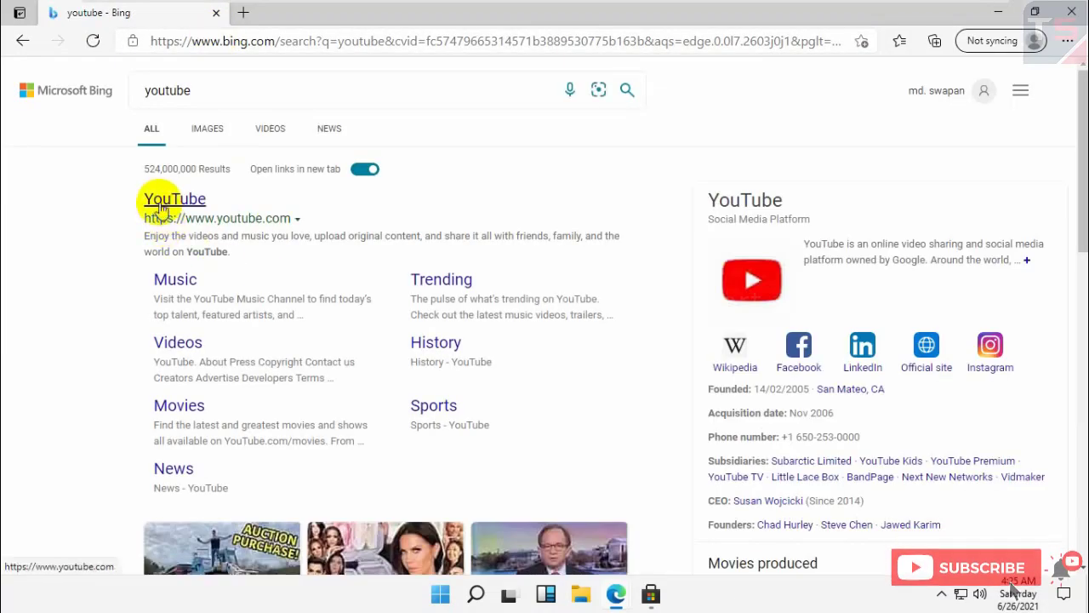
click(157, 204)
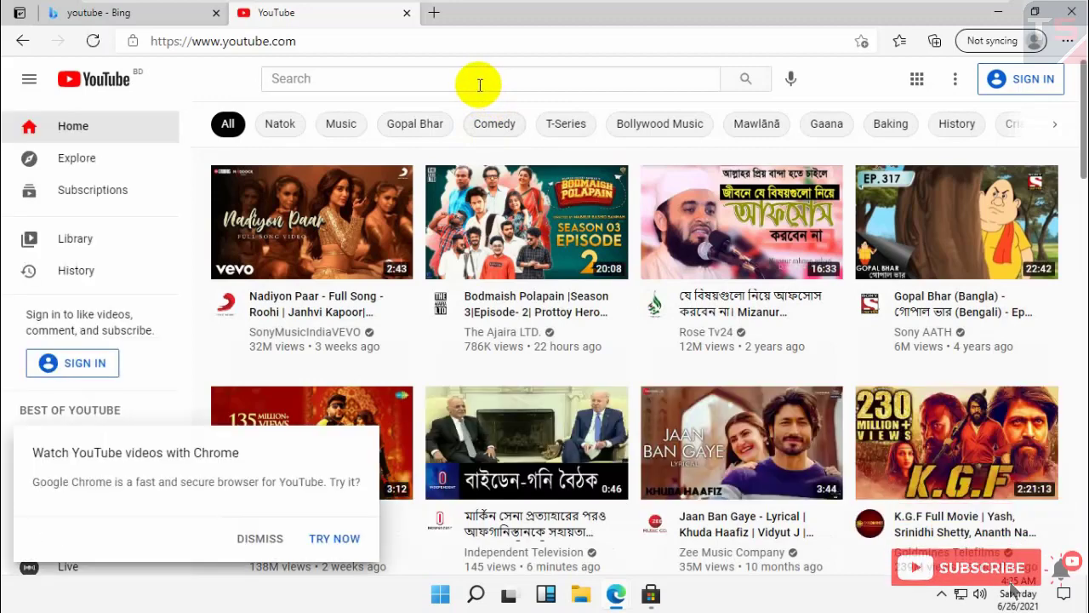
- Dismiss the Chrome suggestion, search YouTube for 'blossom blue', and open Lake of Tears - To Blossom Blue
click(260, 538)
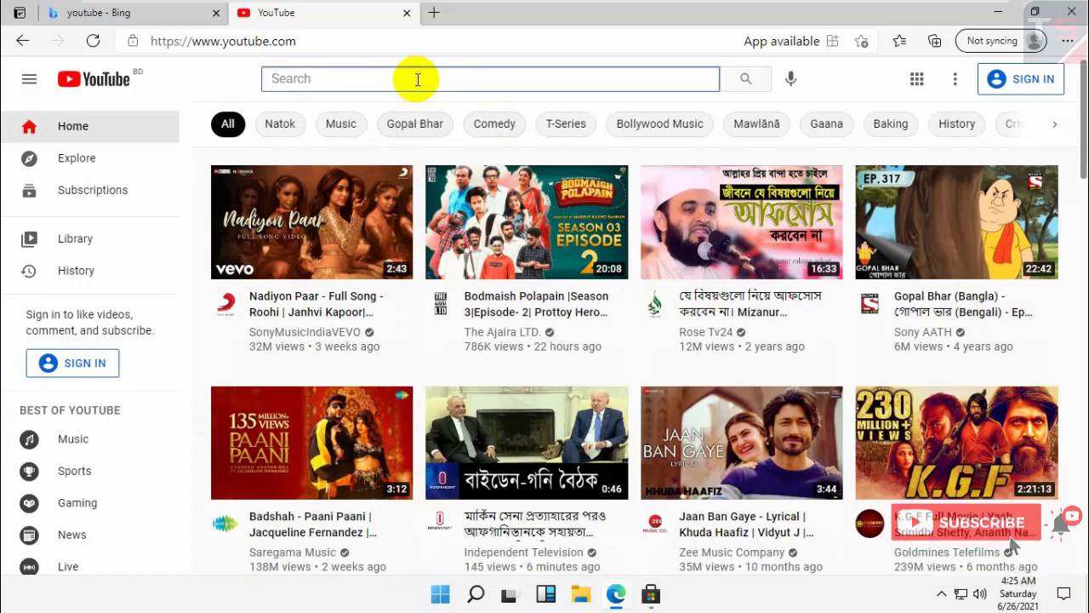
text(blossom blue)
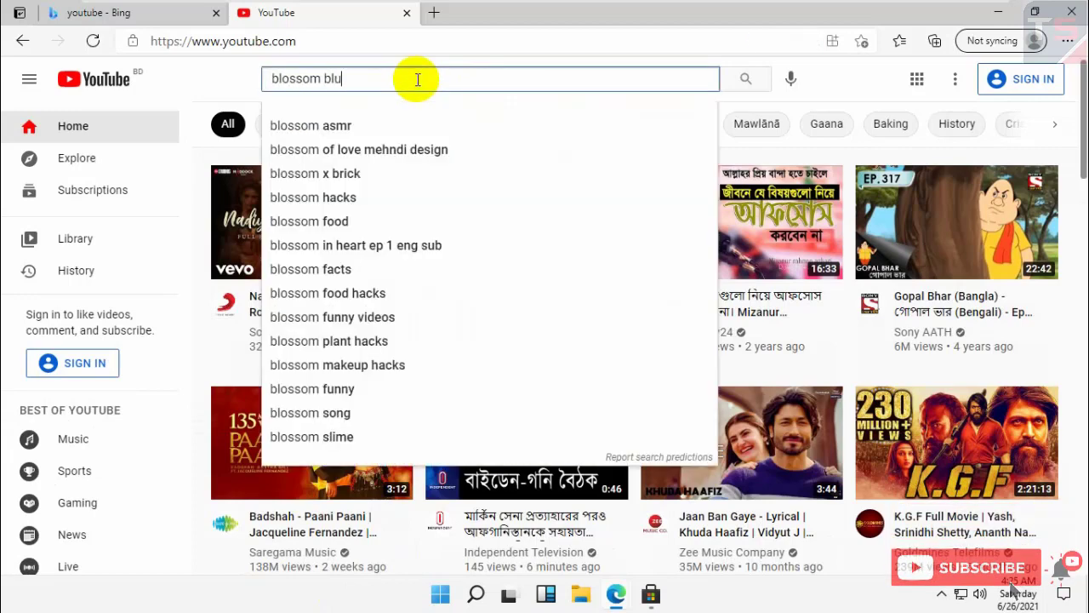
key(Return)
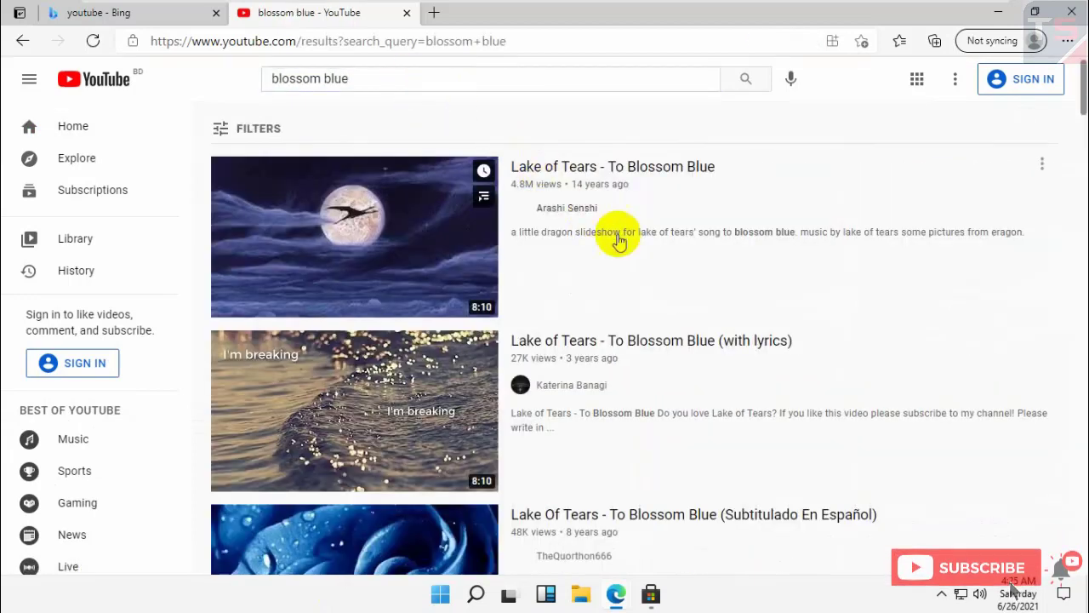
click(367, 207)
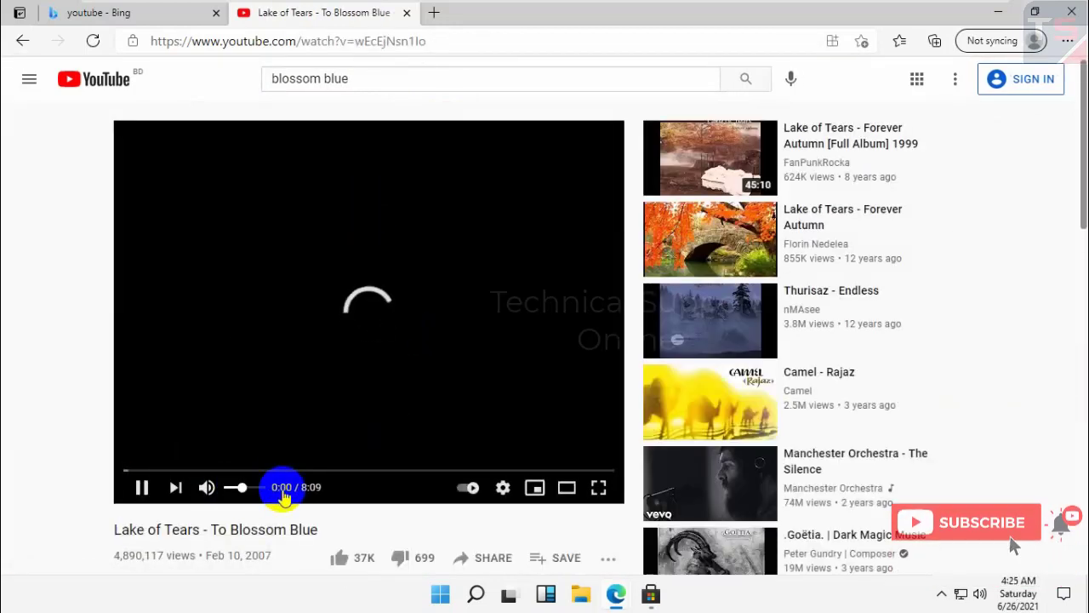
- Set the video playback quality to 480p
click(503, 488)
click(518, 444)
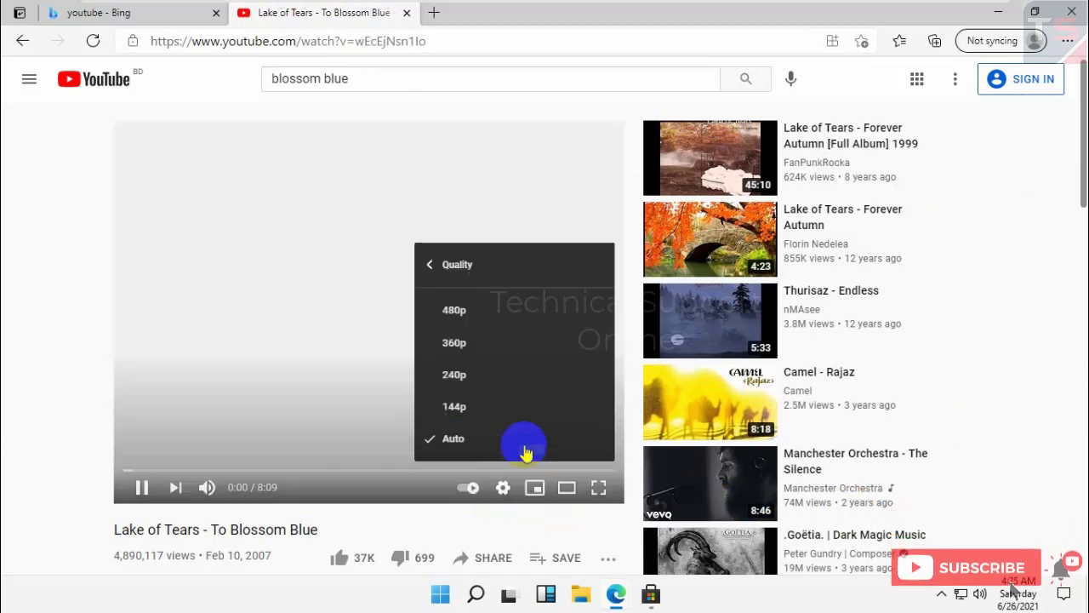
click(454, 310)
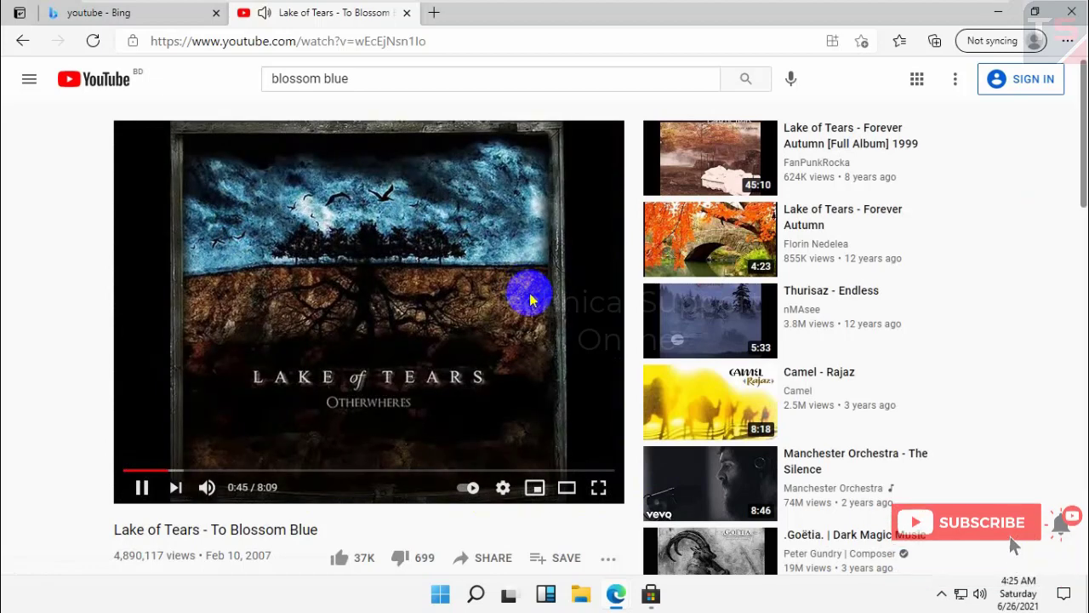
- Raise the system speaker volume to 100 and pause the video
mouse_move(217, 485)
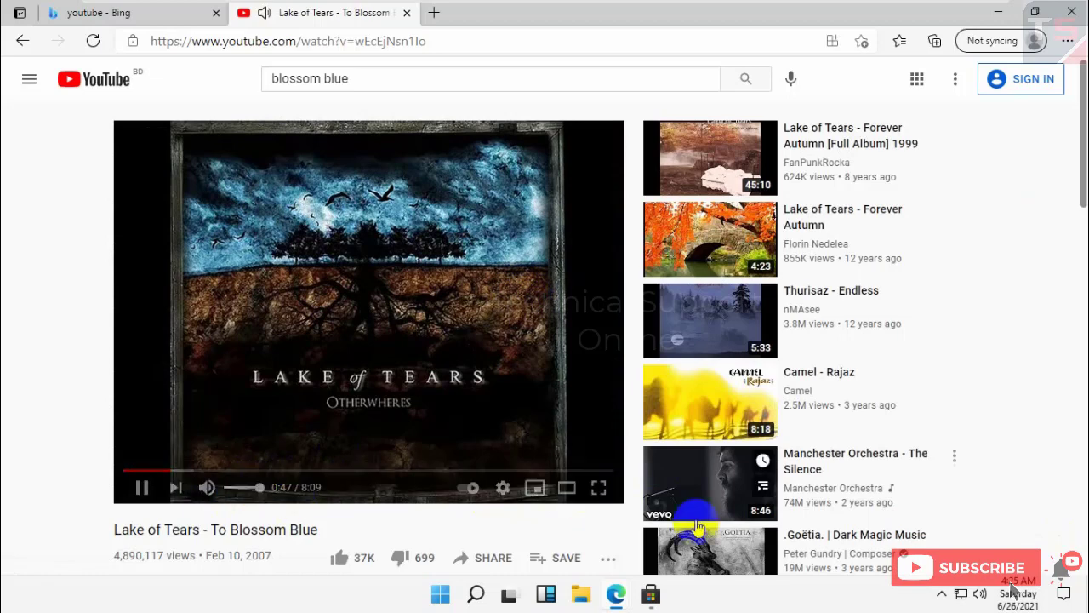
click(981, 596)
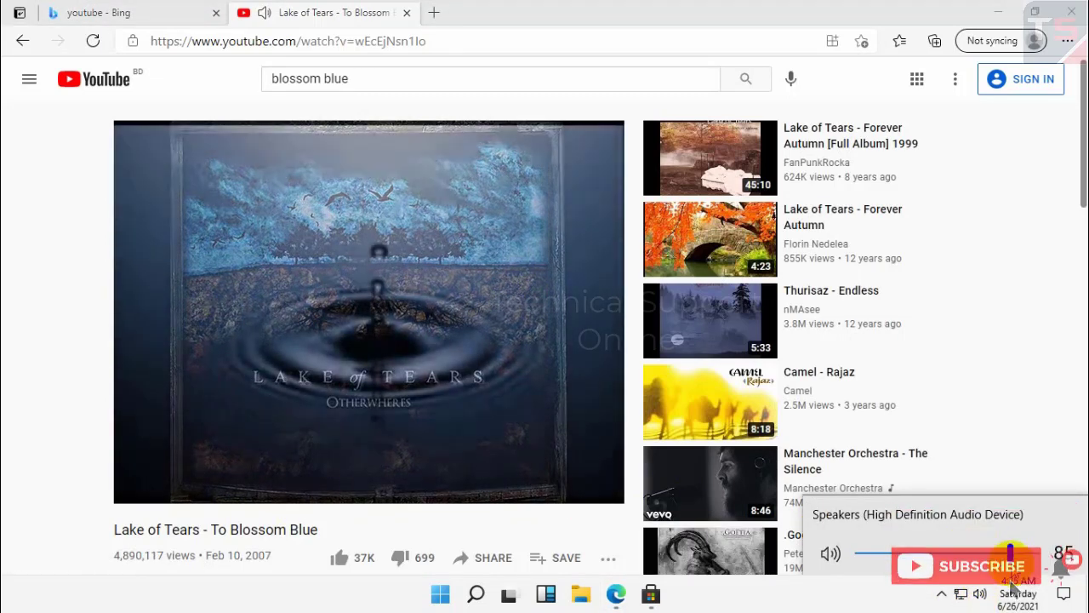
drag(971, 554, 1036, 553)
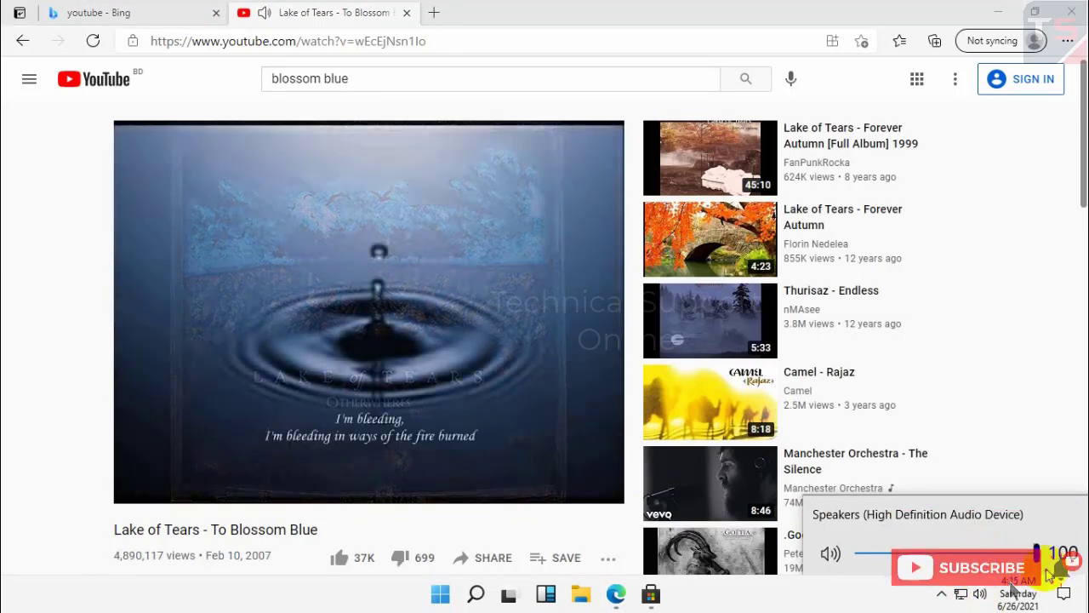
click(442, 361)
- Close the YouTube tab, complete Edge's new-tab setup and privacy prompts, then close Edge and the Store
click(407, 14)
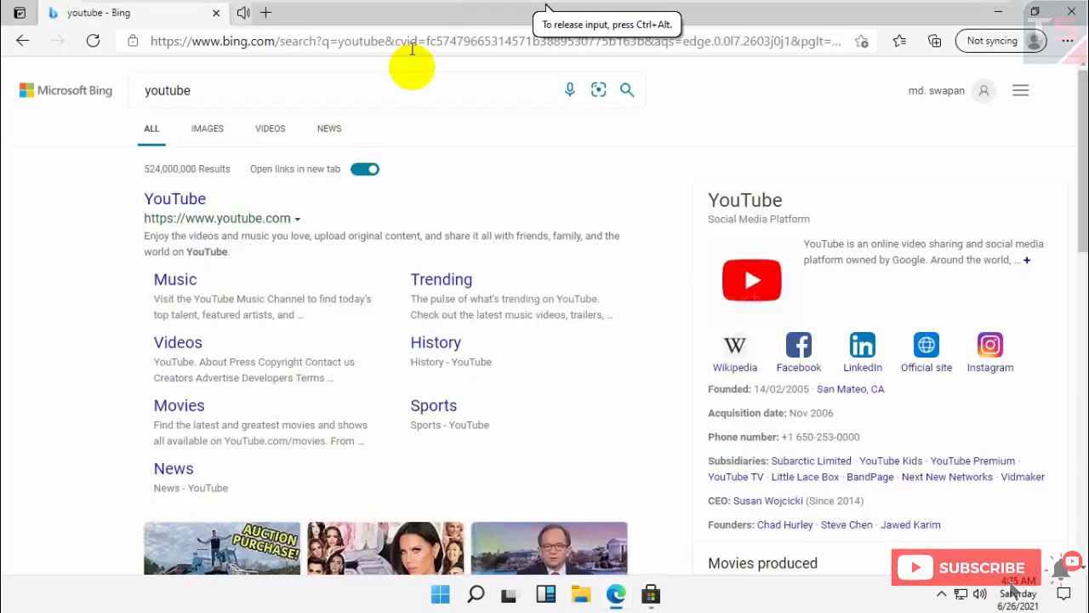
click(215, 12)
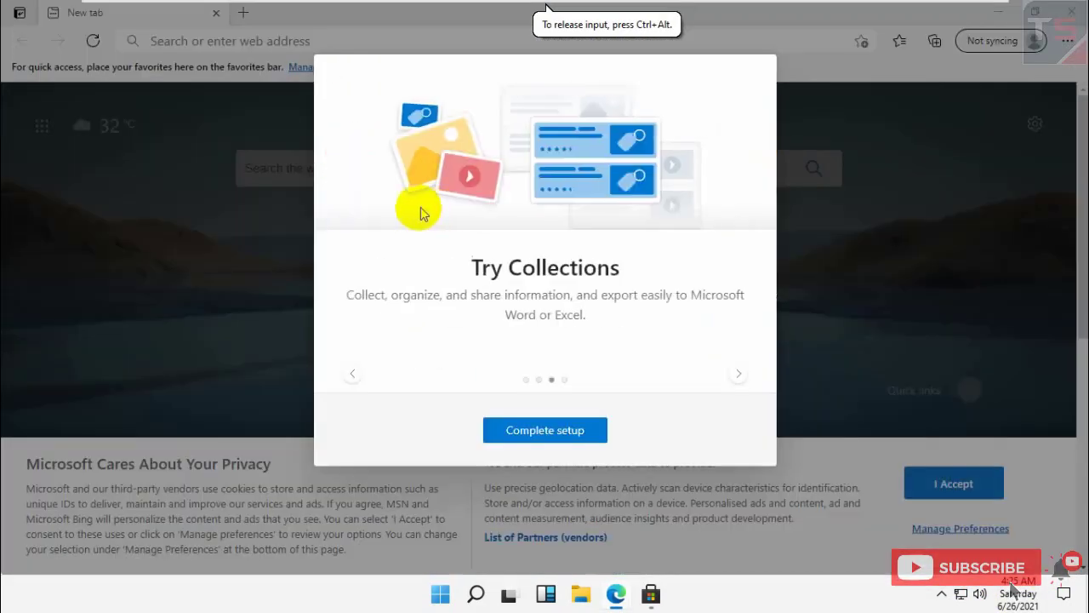
click(562, 434)
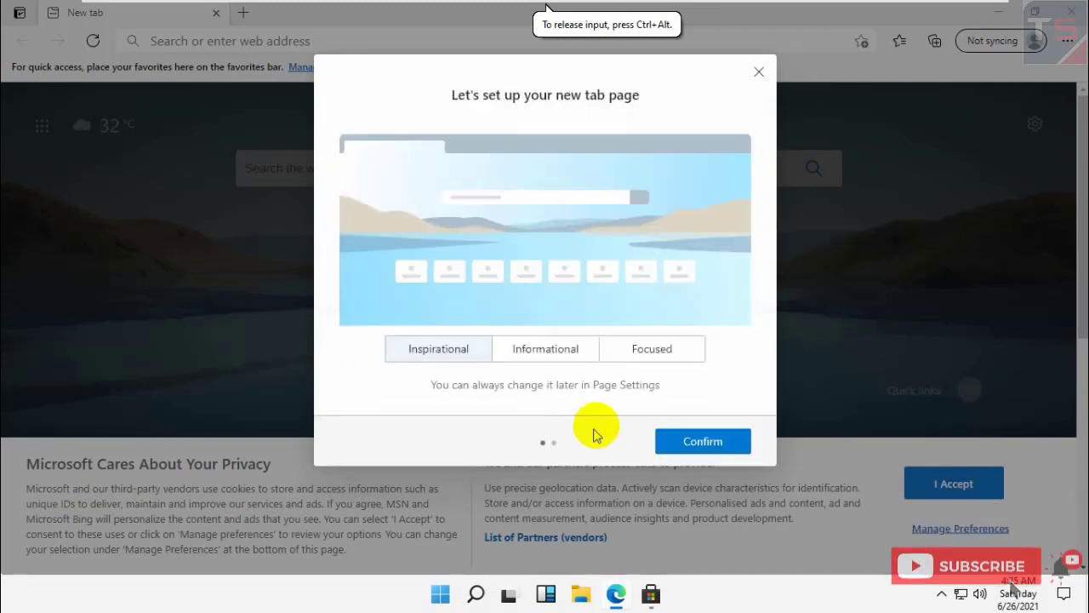
click(707, 442)
click(706, 445)
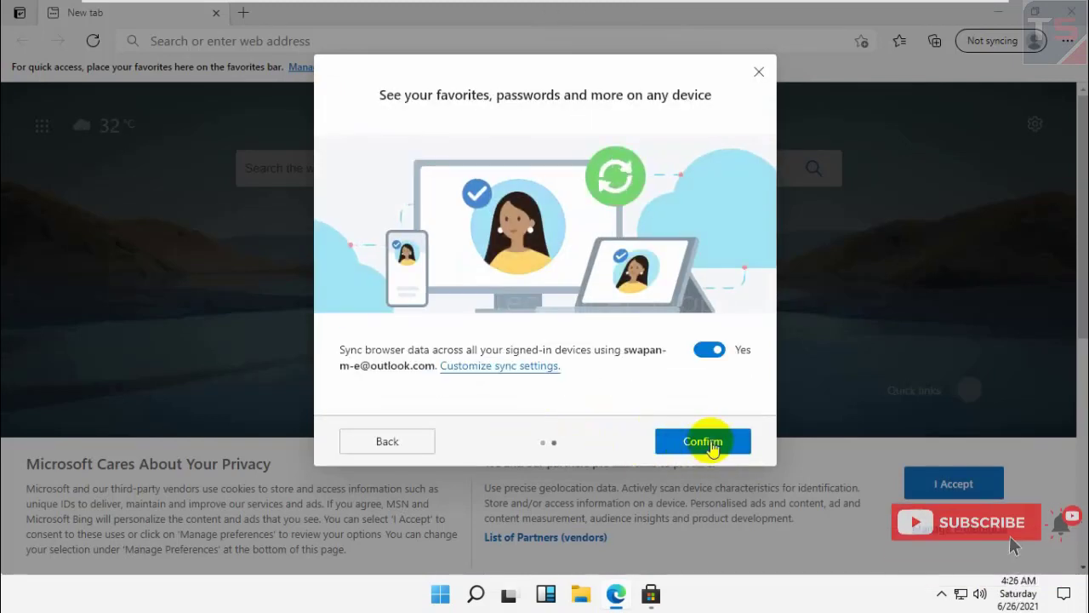
click(1000, 491)
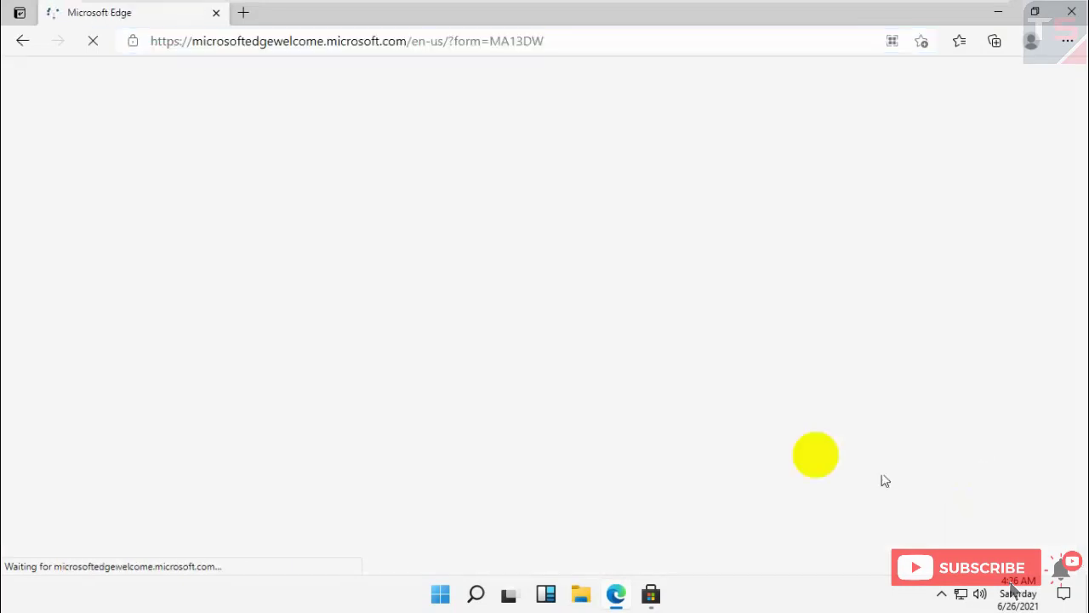
click(216, 15)
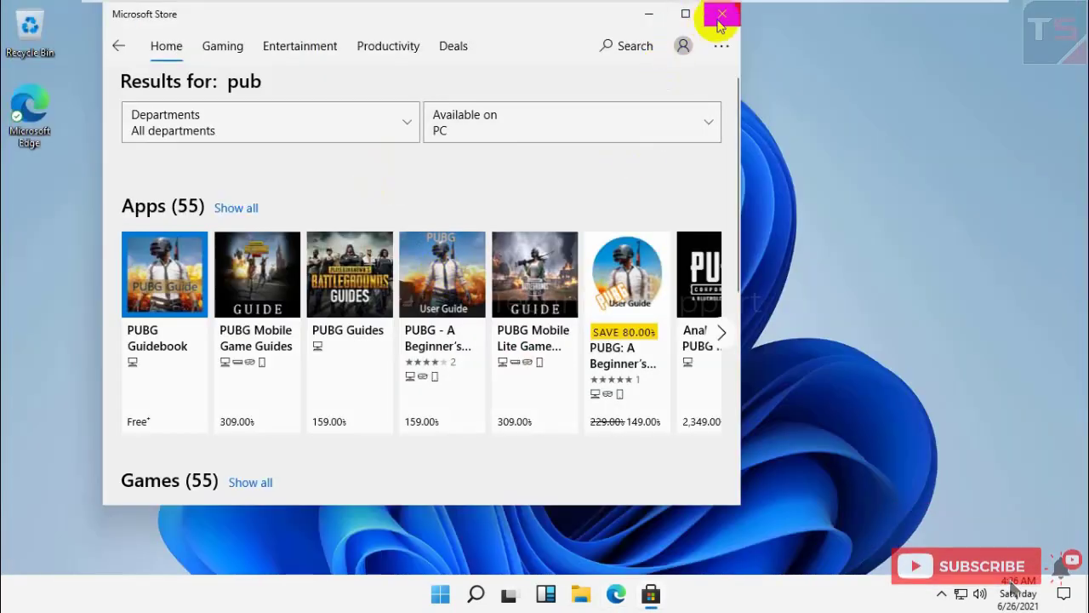
click(722, 12)
- Refresh the Windows 11 desktop several times from its right-click menu
right_click(462, 157)
click(478, 205)
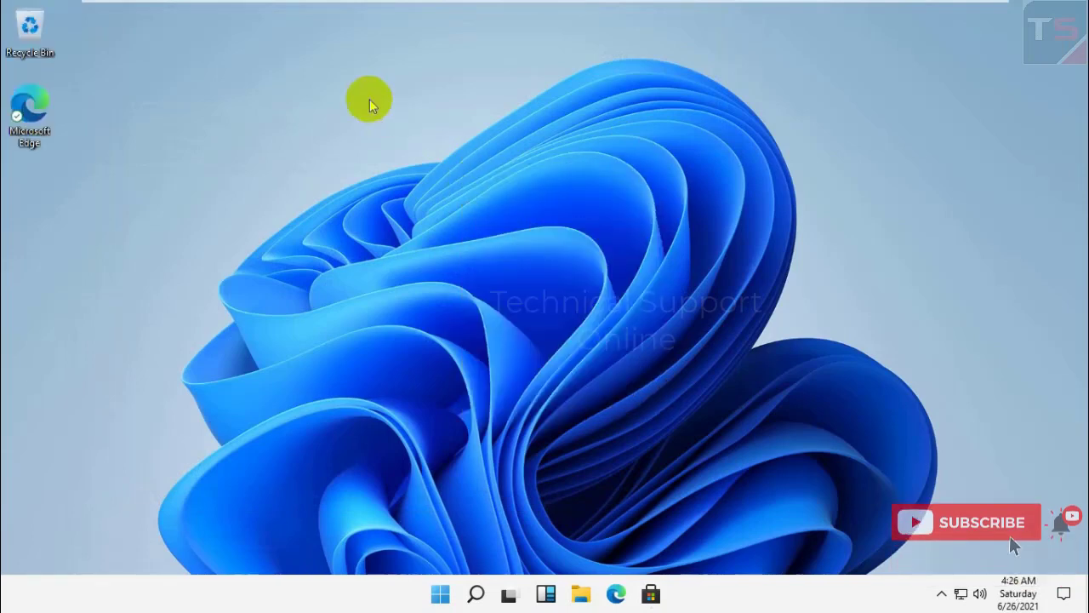
right_click(369, 99)
click(418, 150)
right_click(403, 82)
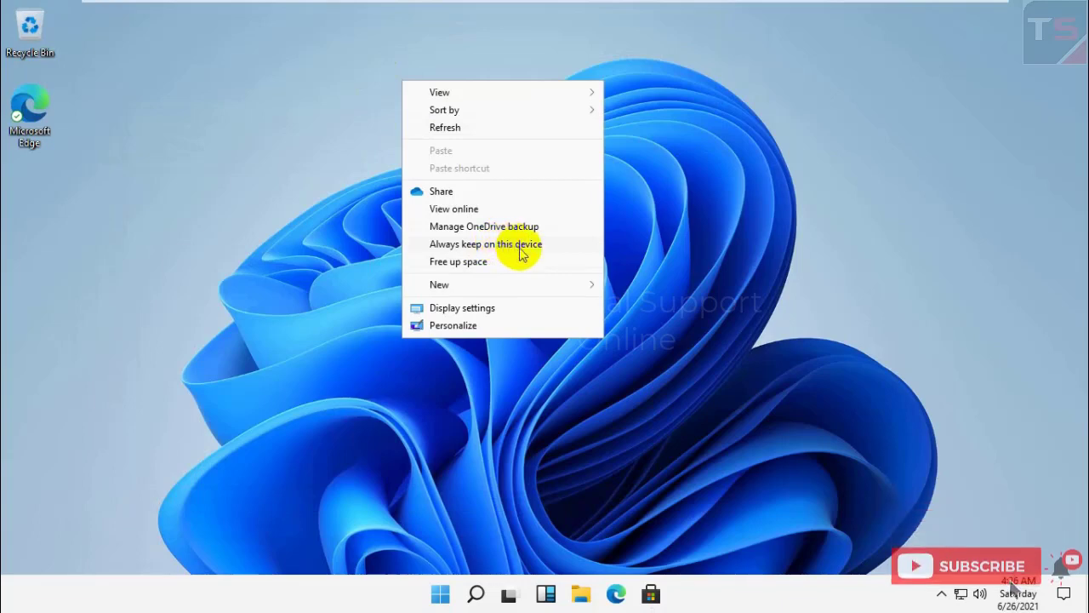
- Dismiss the OneDrive space-saving tip, close the OneDrive panel, and refresh the desktop again
click(525, 271)
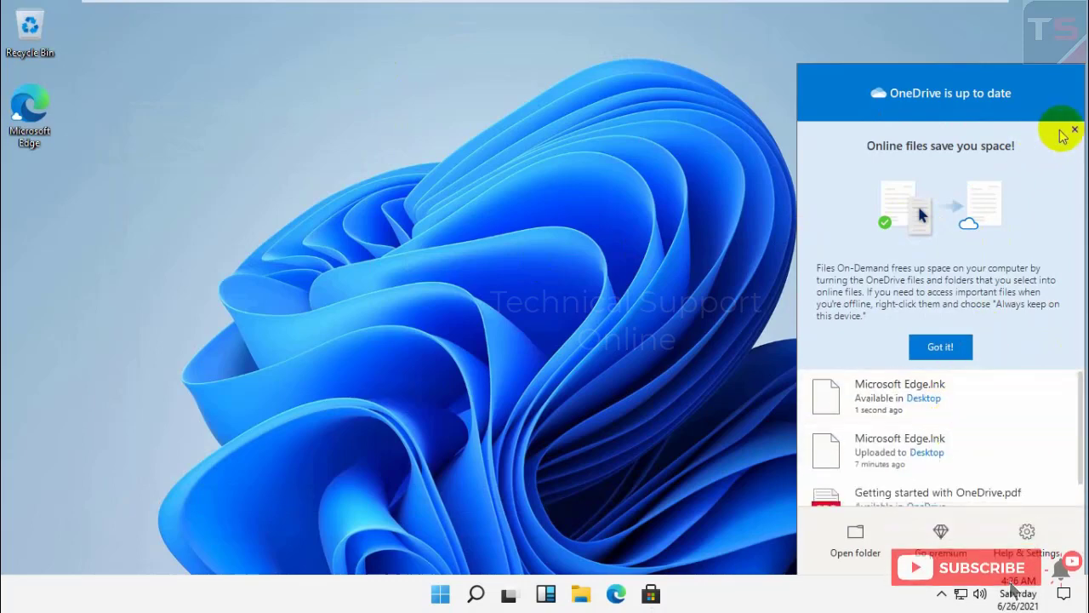
click(1072, 131)
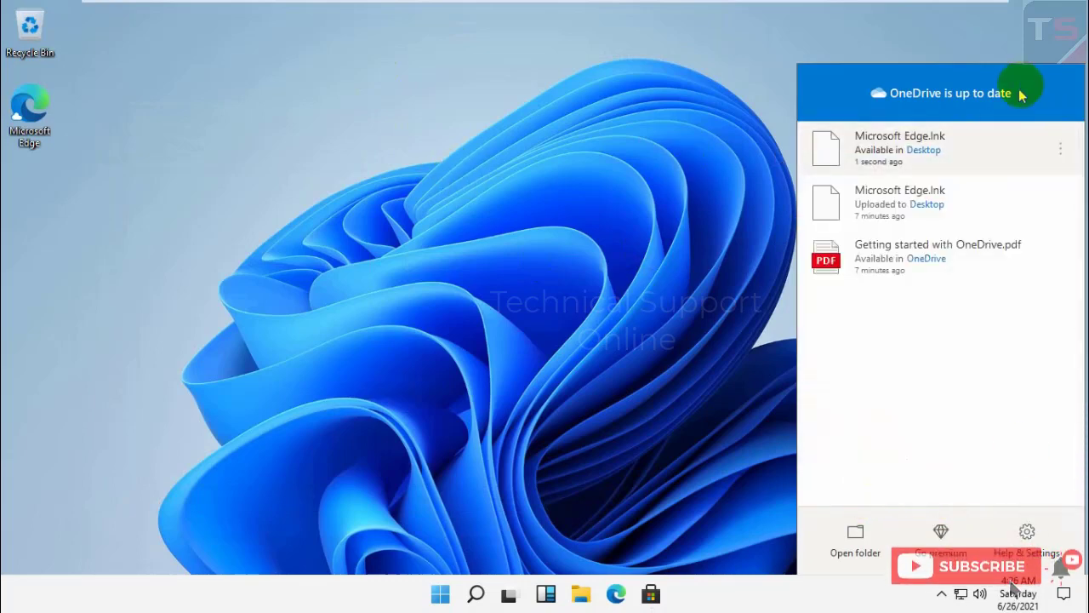
click(496, 241)
right_click(644, 201)
click(673, 236)
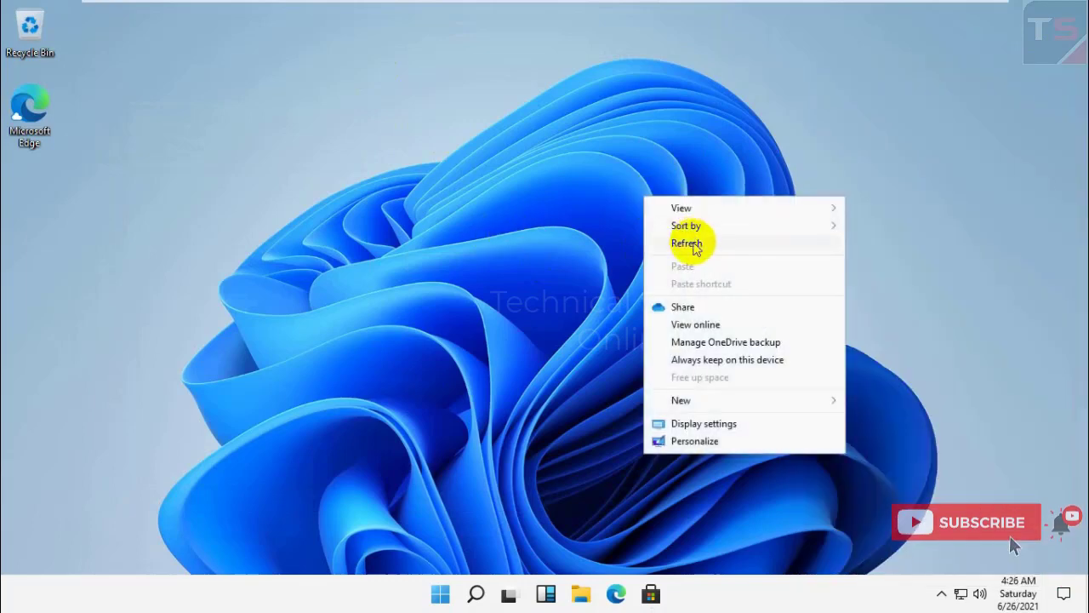
click(288, 594)
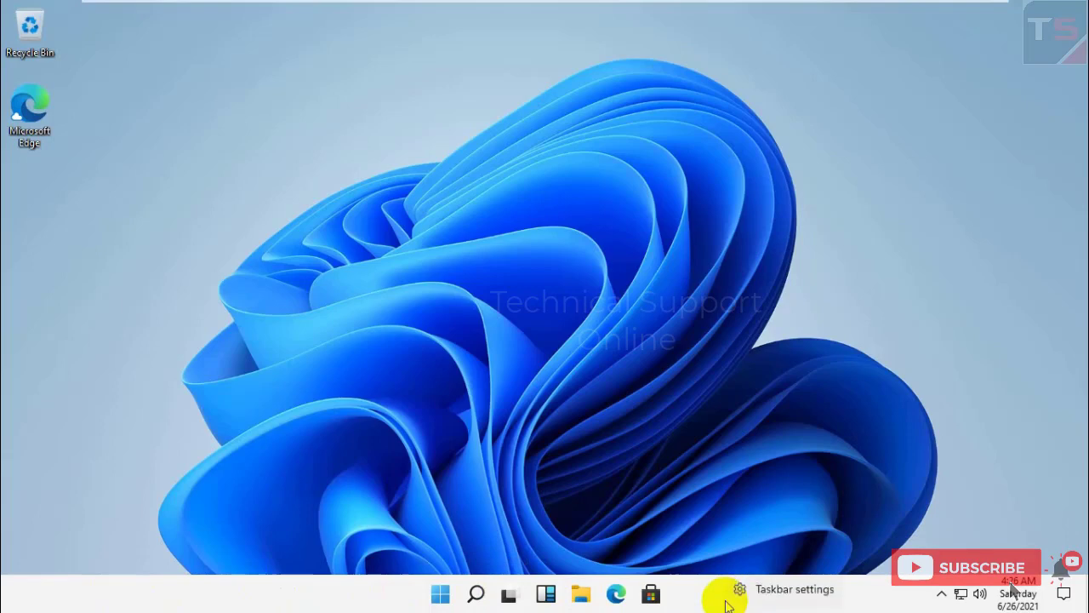
click(770, 595)
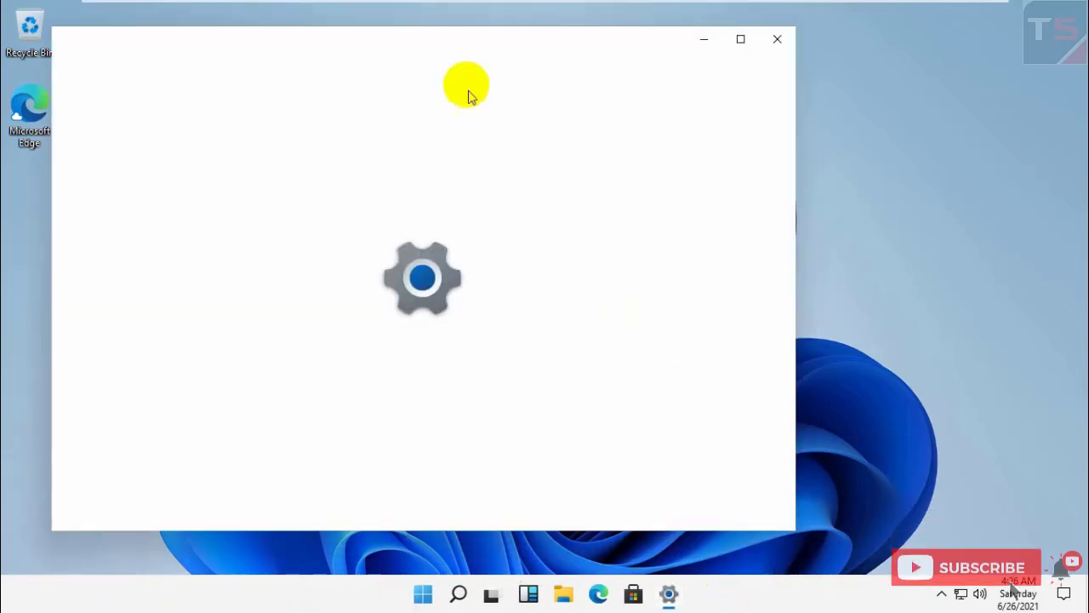
drag(438, 44, 536, 68)
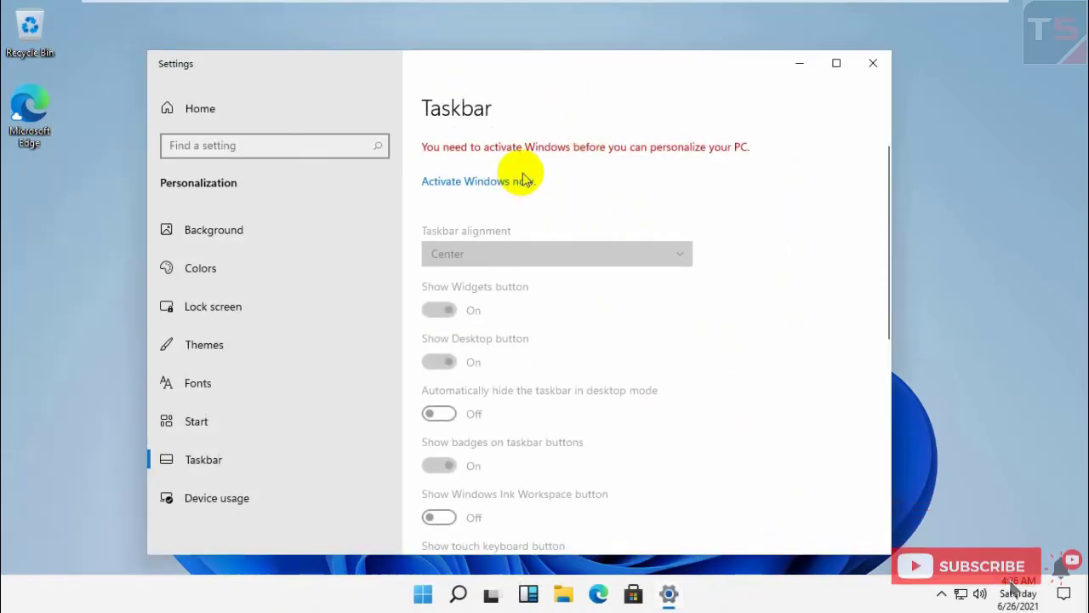
click(493, 183)
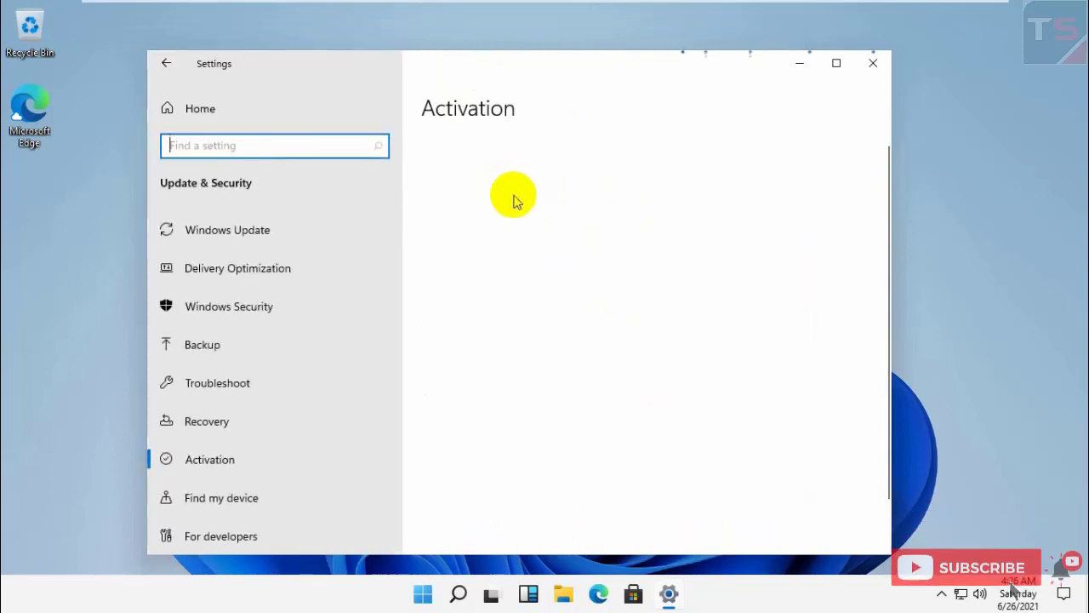
click(873, 63)
right_click(457, 114)
click(494, 159)
right_click(378, 135)
- Search Windows for 'cmd' and bring up a Command Prompt window
click(419, 177)
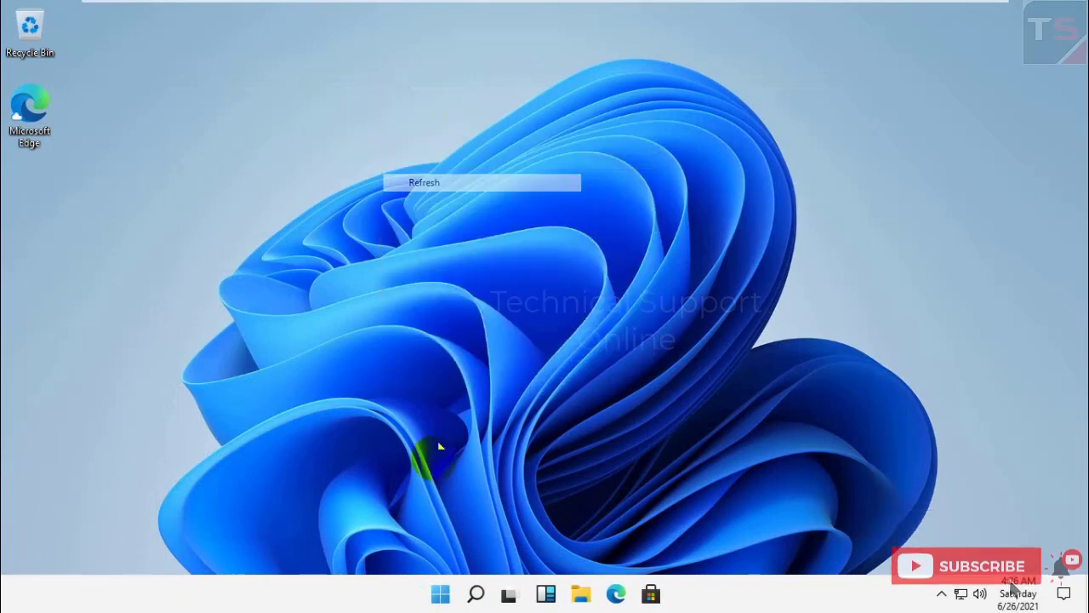
click(476, 594)
text(cmd)
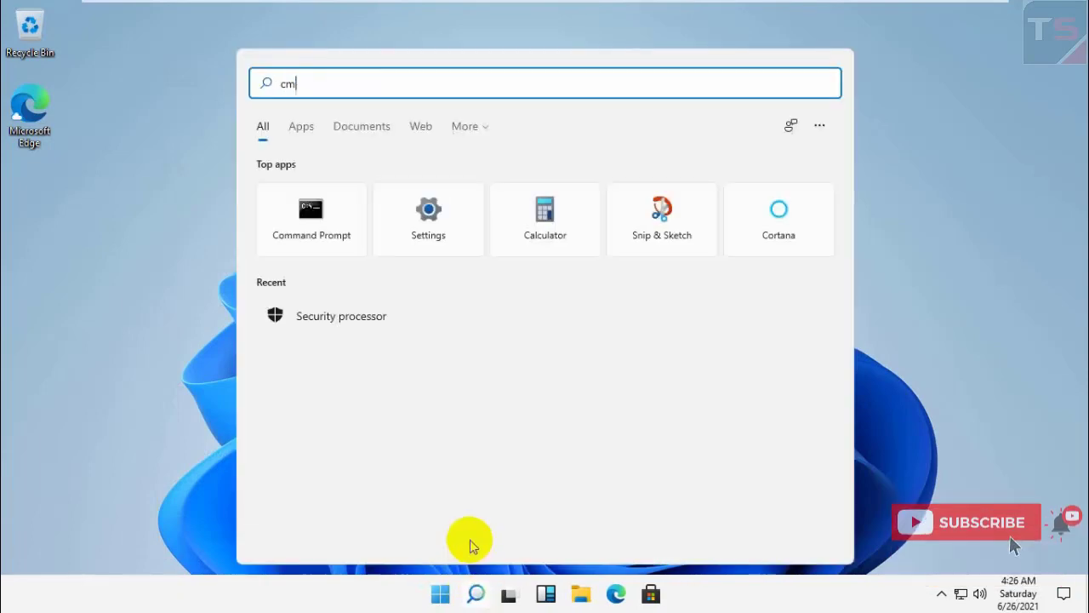
key(Escape)
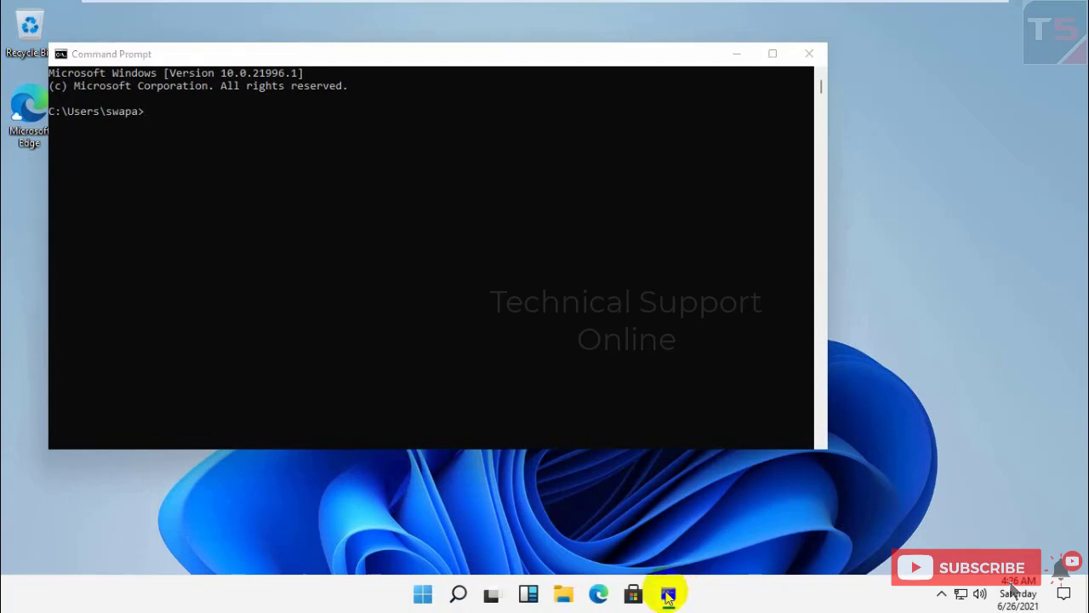
right_click(668, 595)
click(451, 244)
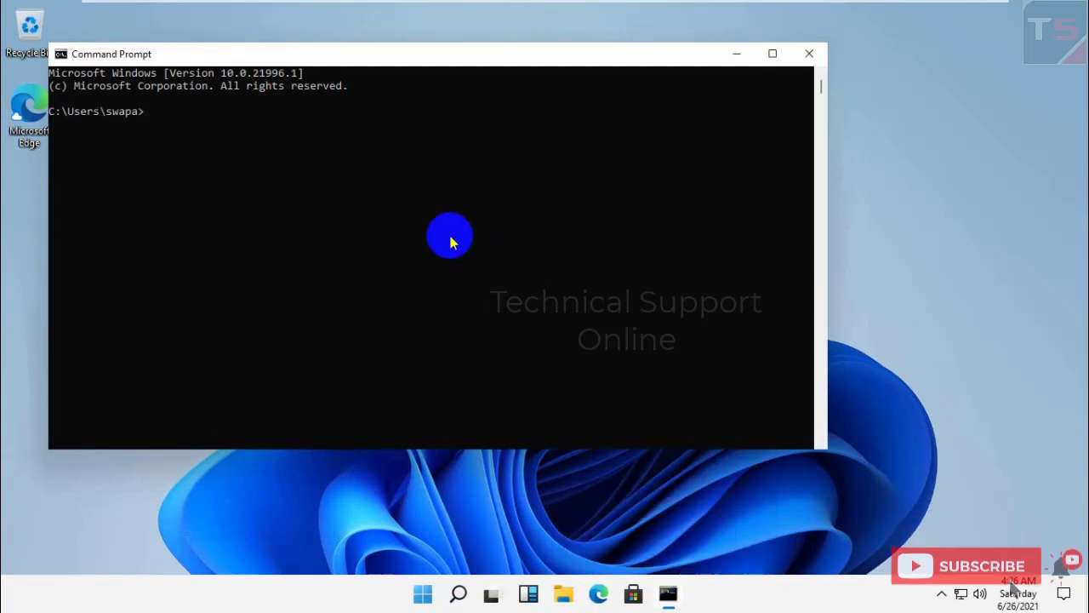
- Run systeminfo, stretch the console taller, and scroll through the system information output
text(systeminfo)
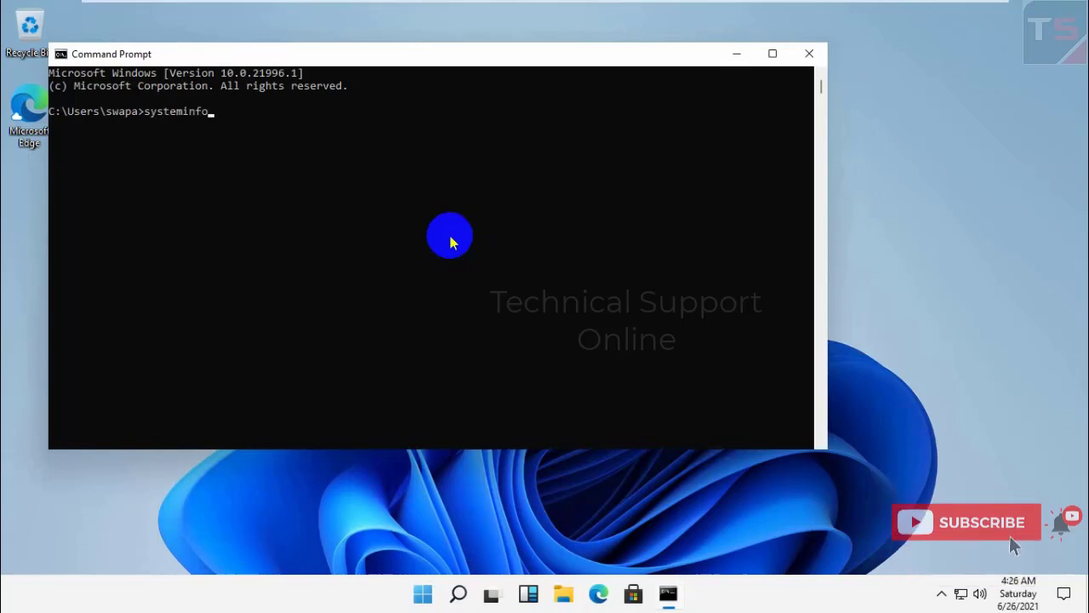
key(Return)
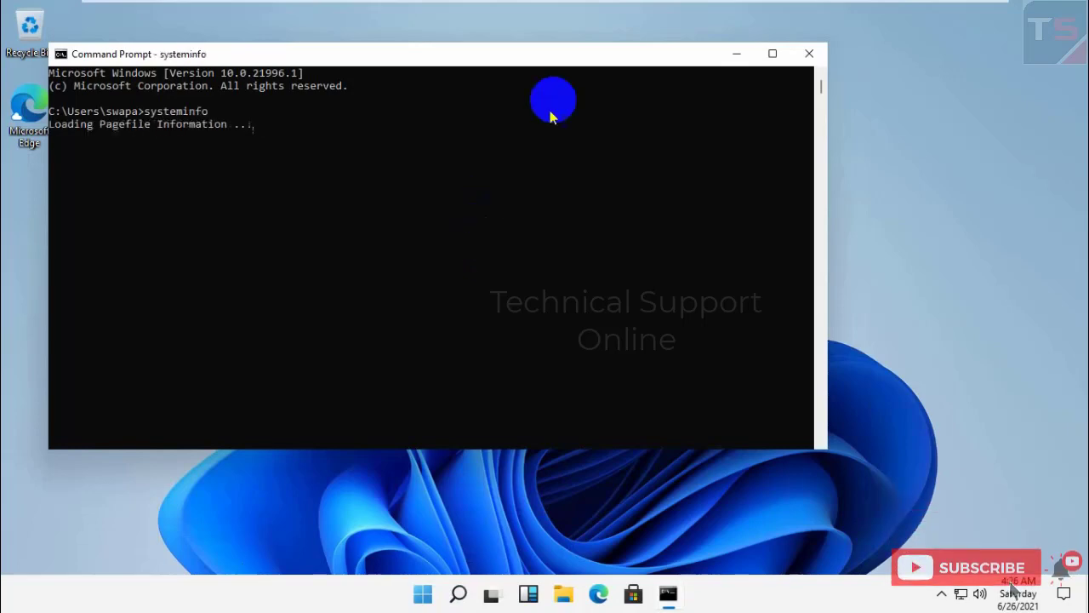
drag(564, 43, 567, 13)
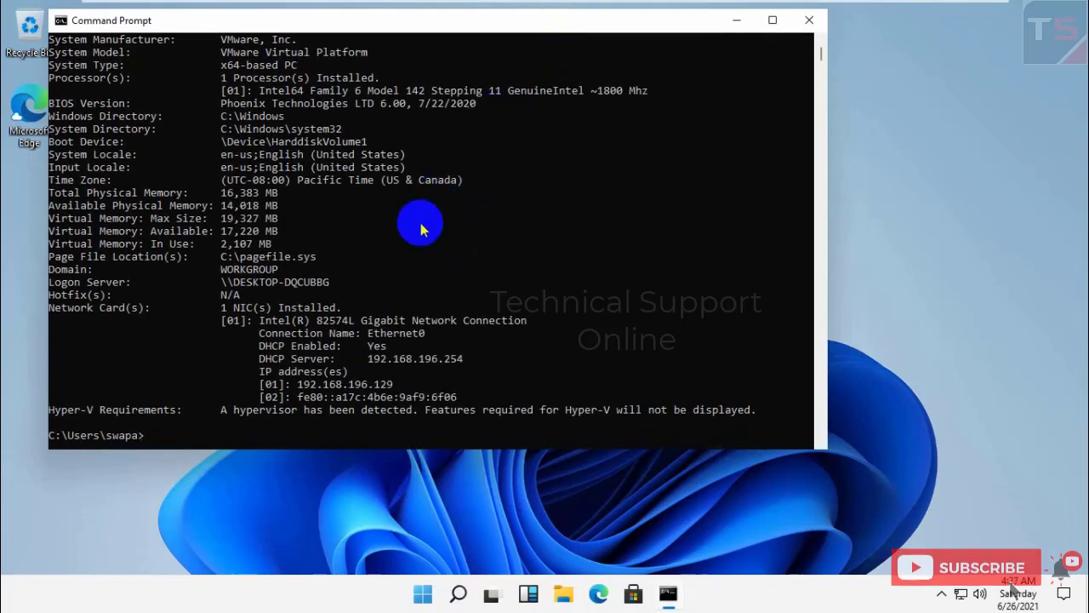
drag(340, 449, 354, 528)
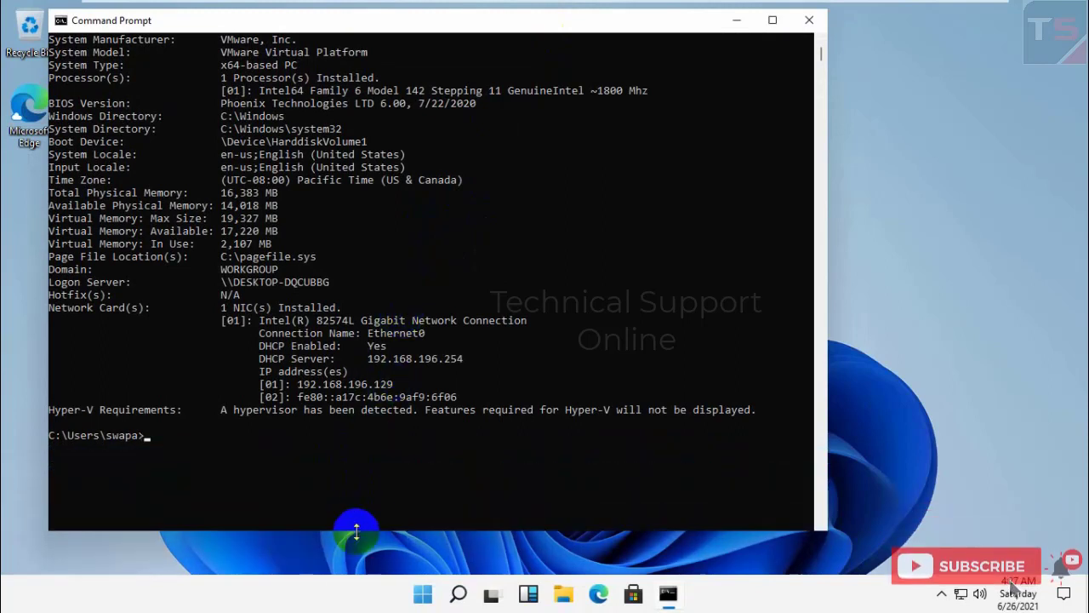
scroll(298, 375, up, 3)
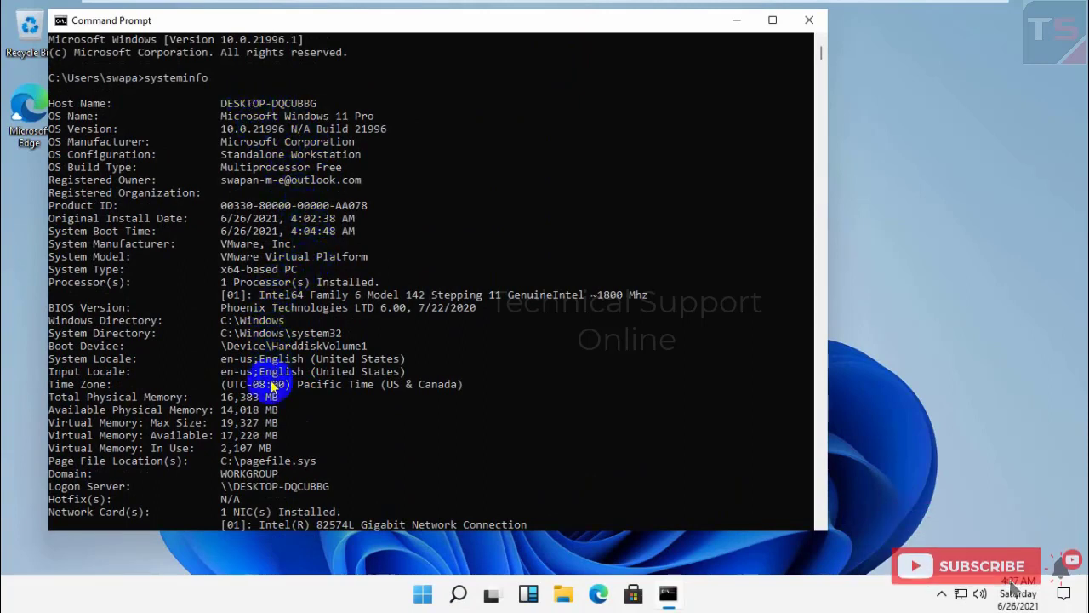
scroll(253, 410, down, 6)
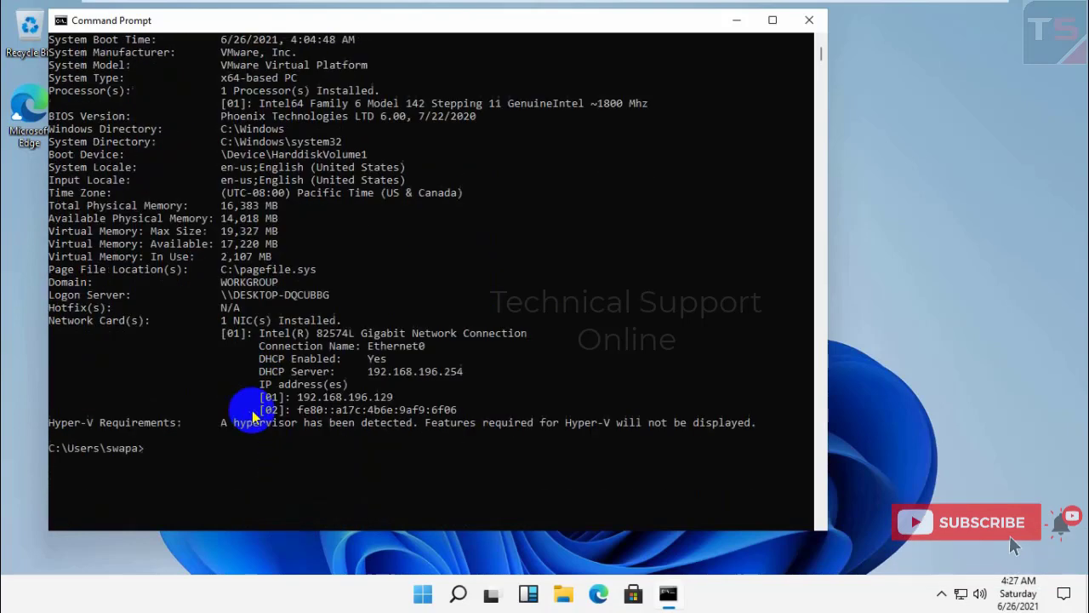
scroll(413, 425, down, 2)
- Clear the console with cls and reposition the Command Prompt window
click(428, 411)
text(cl)
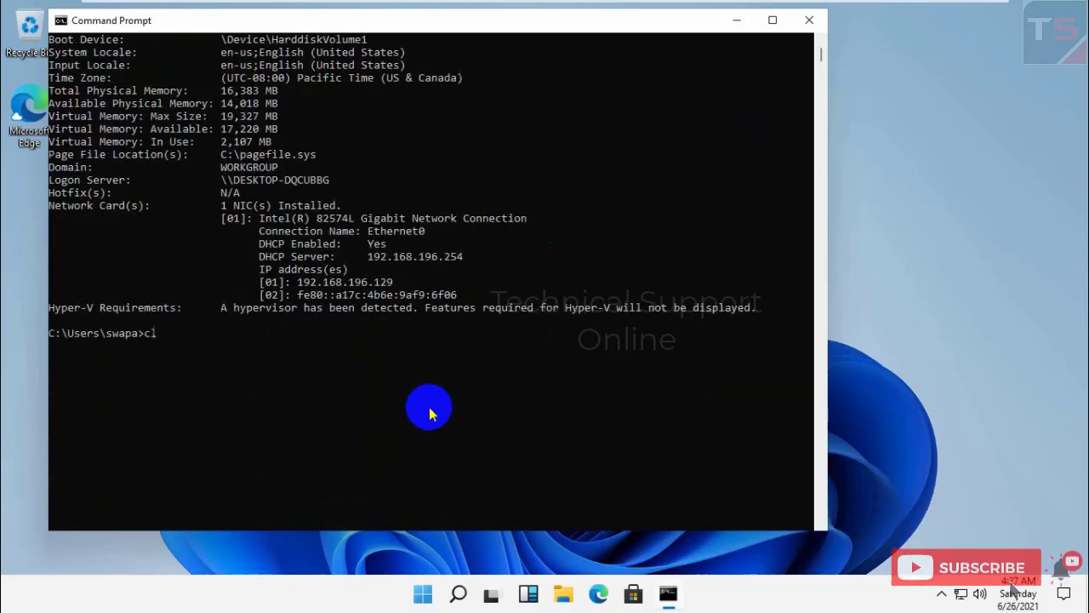
text(s)
key(Return)
drag(440, 26, 510, 122)
- Move the About Windows box aside, read Windows 11 Pro build 21996.1, then close it with OK
click(482, 265)
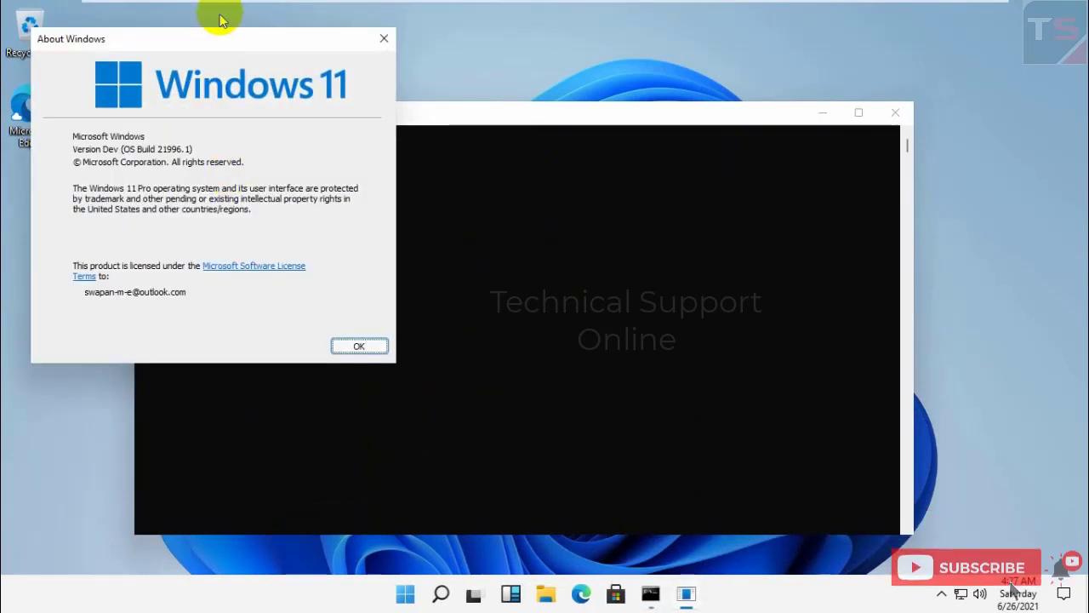
drag(219, 40, 675, 85)
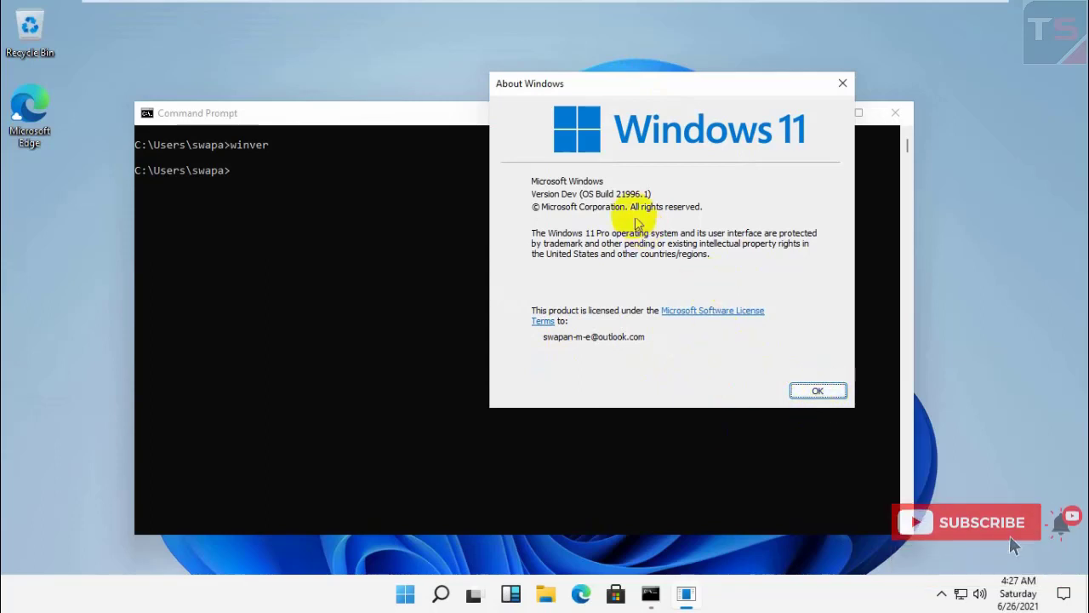
click(815, 393)
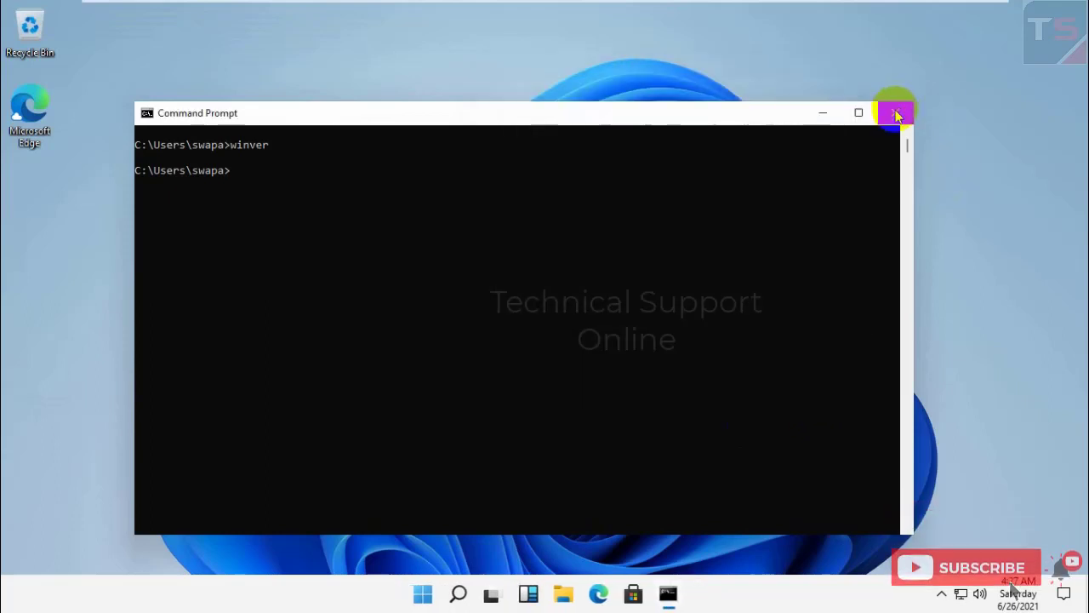
- Schedule a shutdown with shutdown /s, then rerun it to get the already-scheduled (1190) message
text(s)
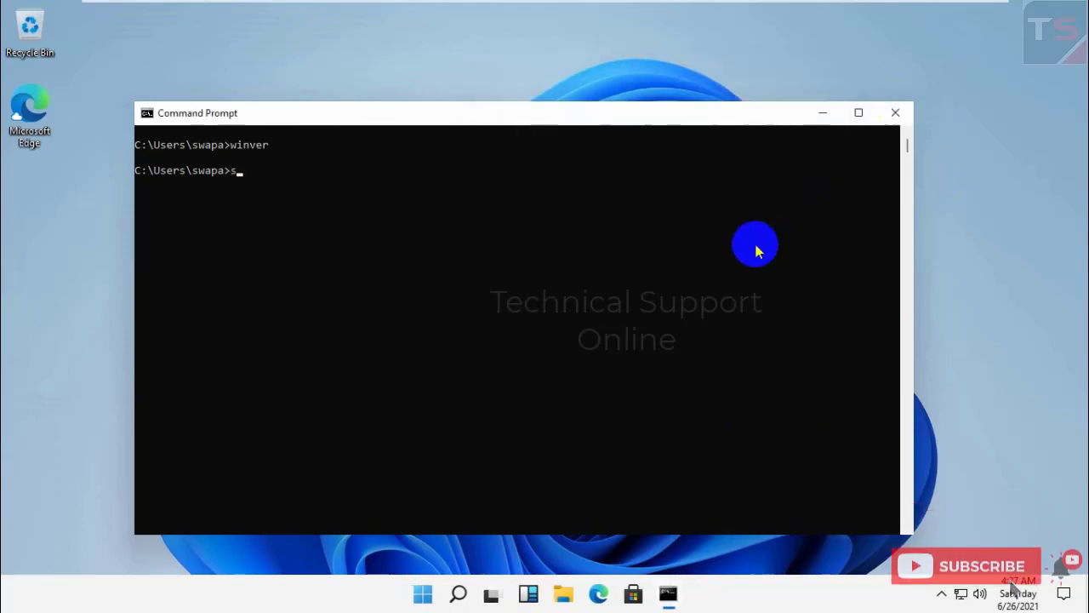
text(hutdown /)
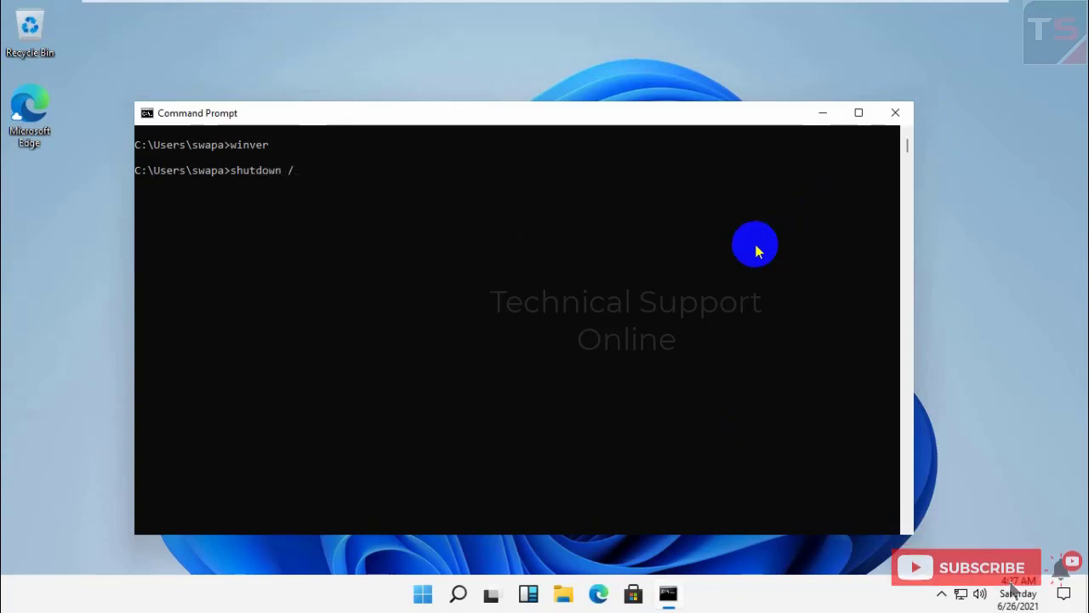
text(s)
key(Return)
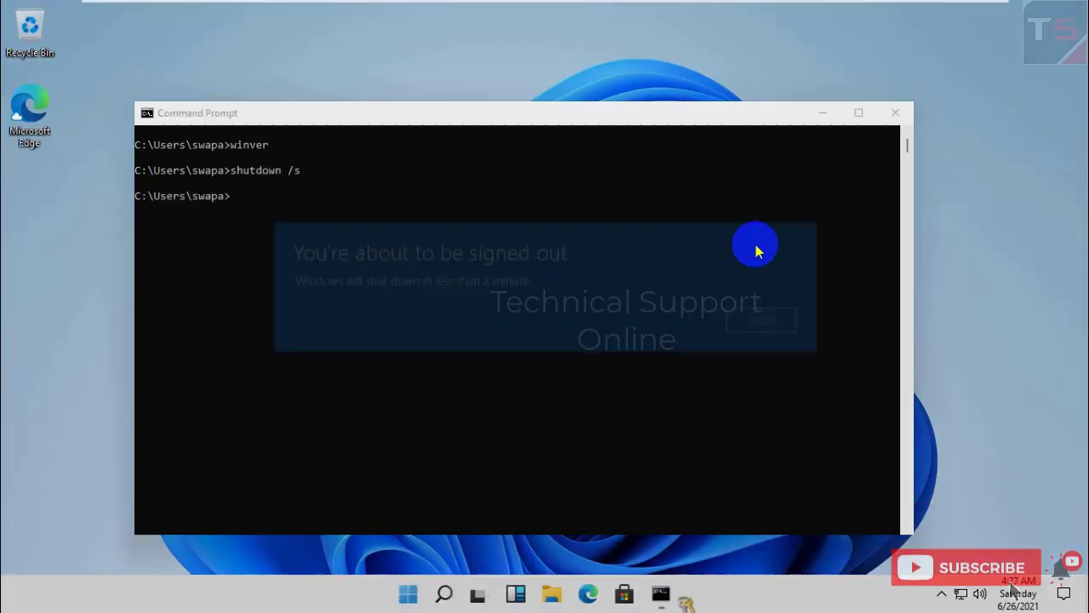
click(755, 244)
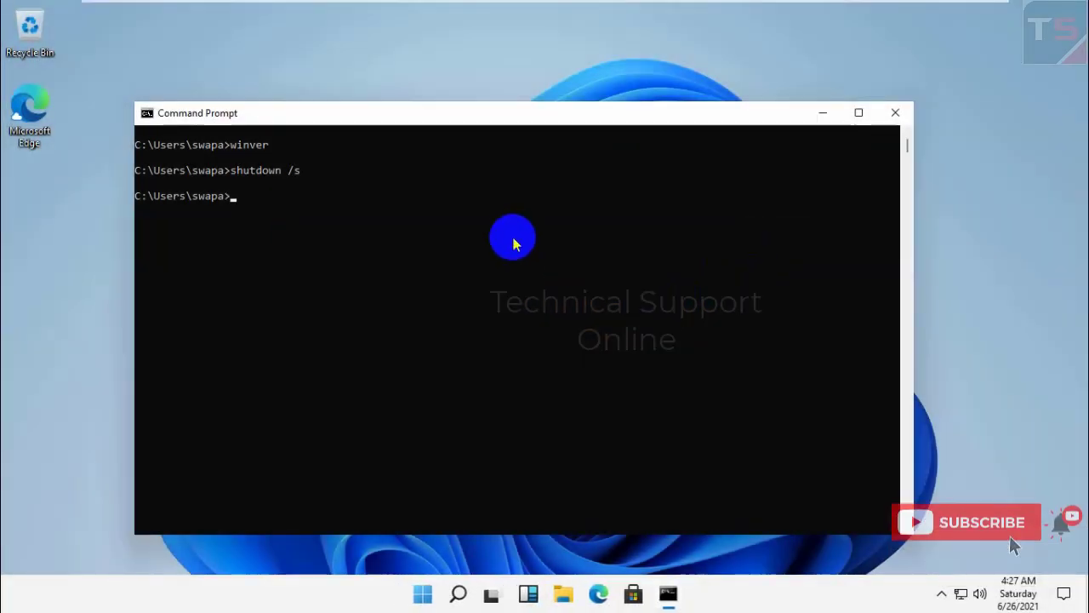
click(679, 591)
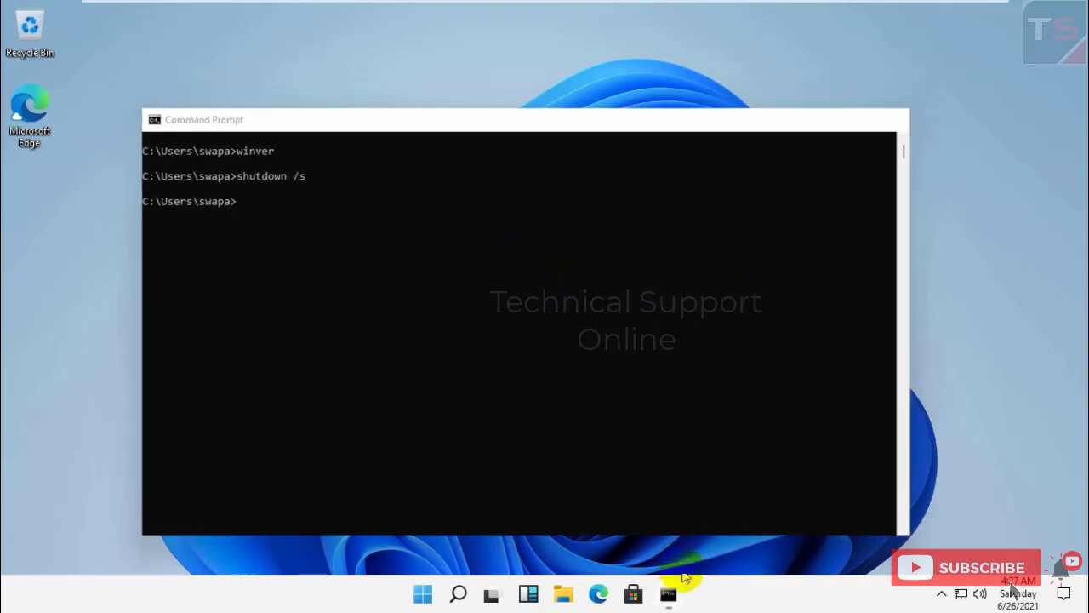
click(679, 589)
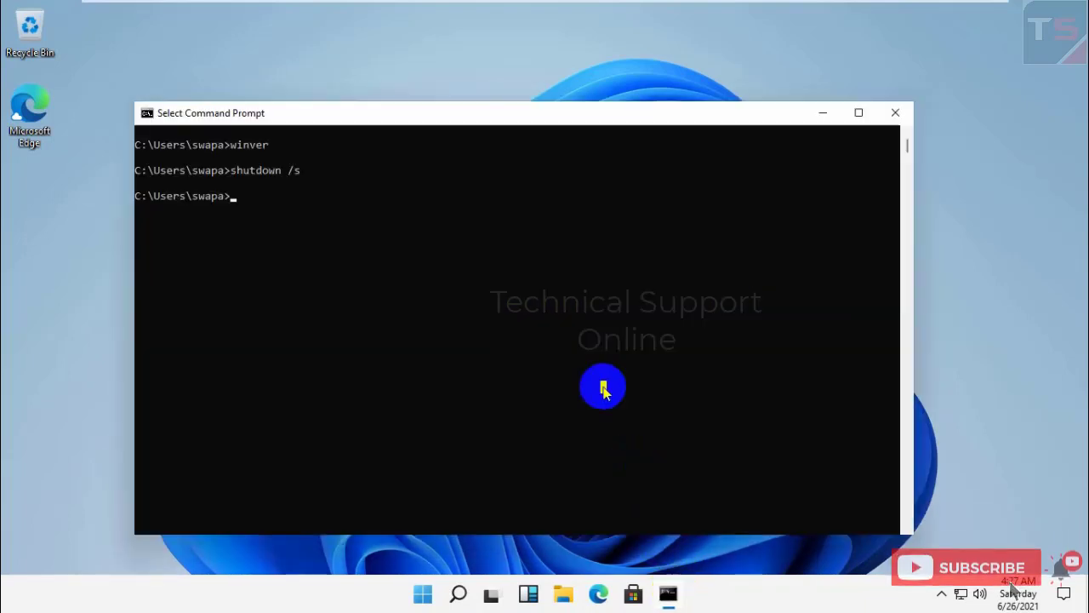
key(Up)
key(Return)
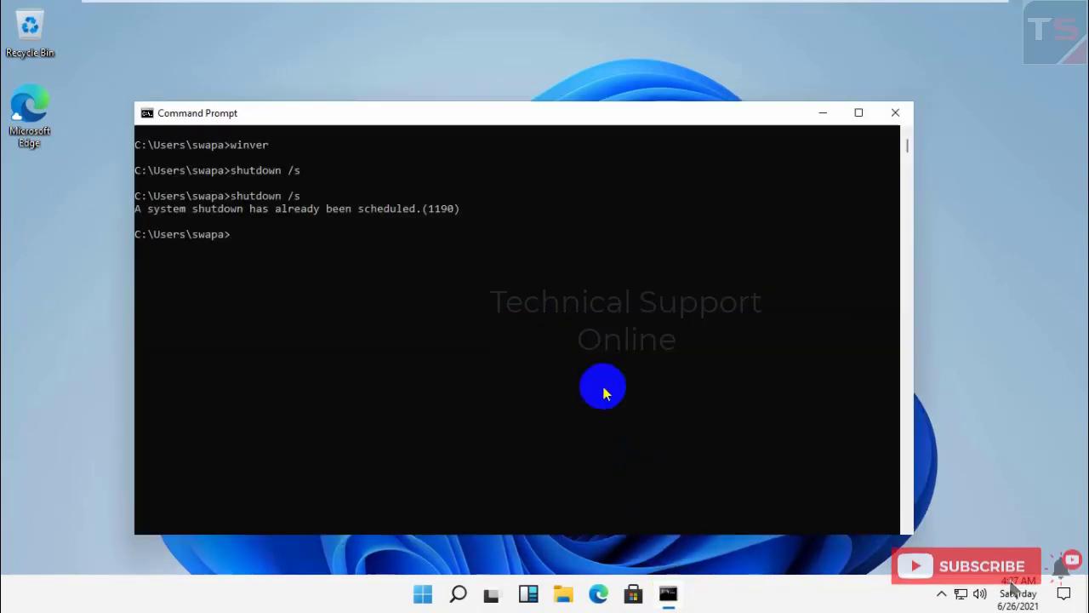